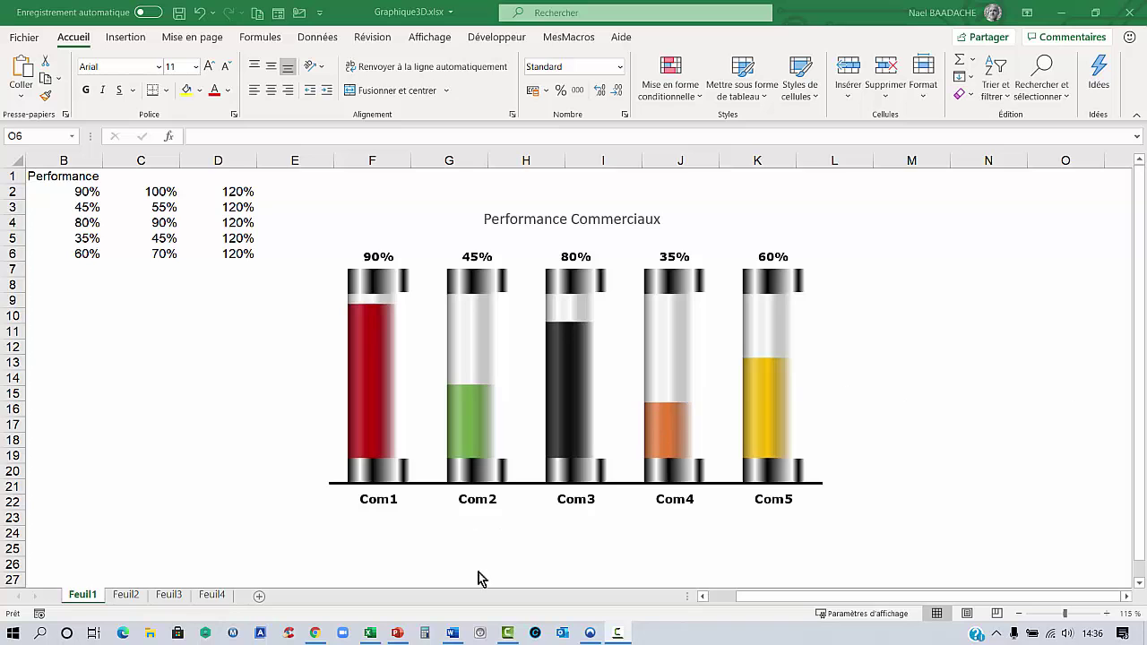
Change Com1's performance in B2 to 20% and confirm the linked slide chart also shows 20%.
click(398, 632)
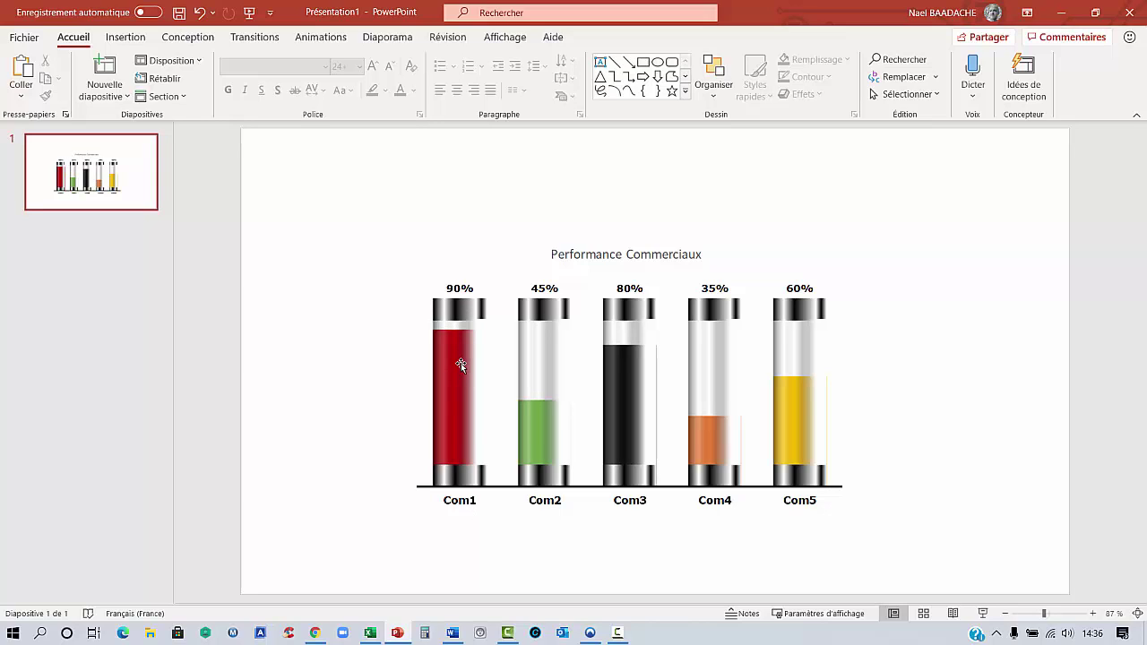
click(370, 633)
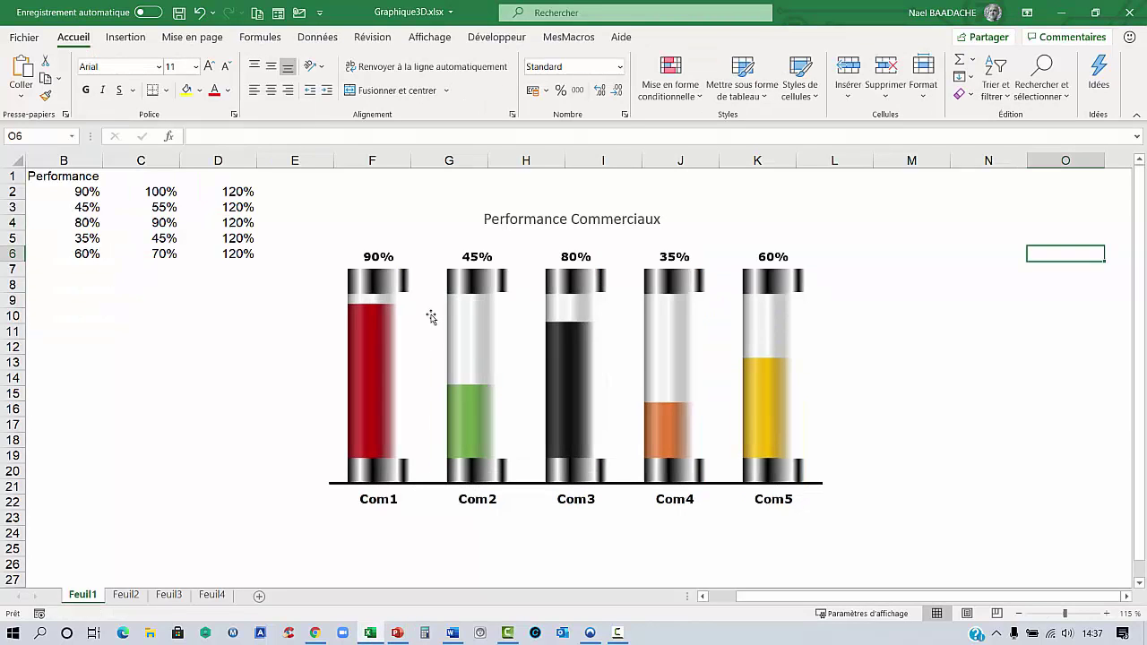
click(93, 192)
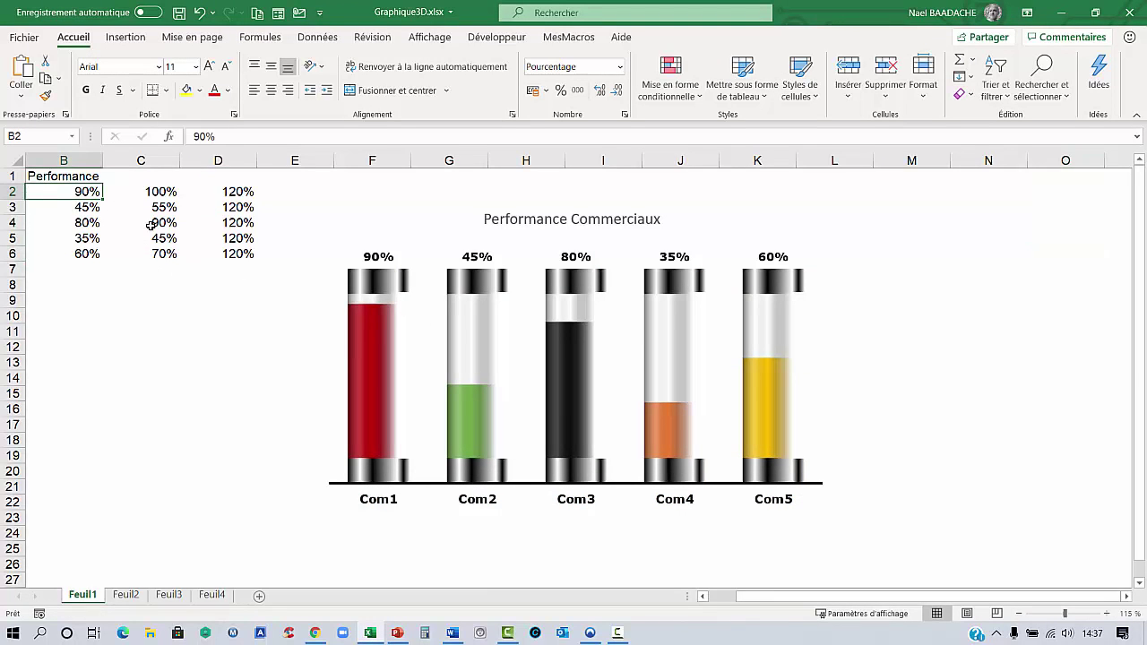
key(Left)
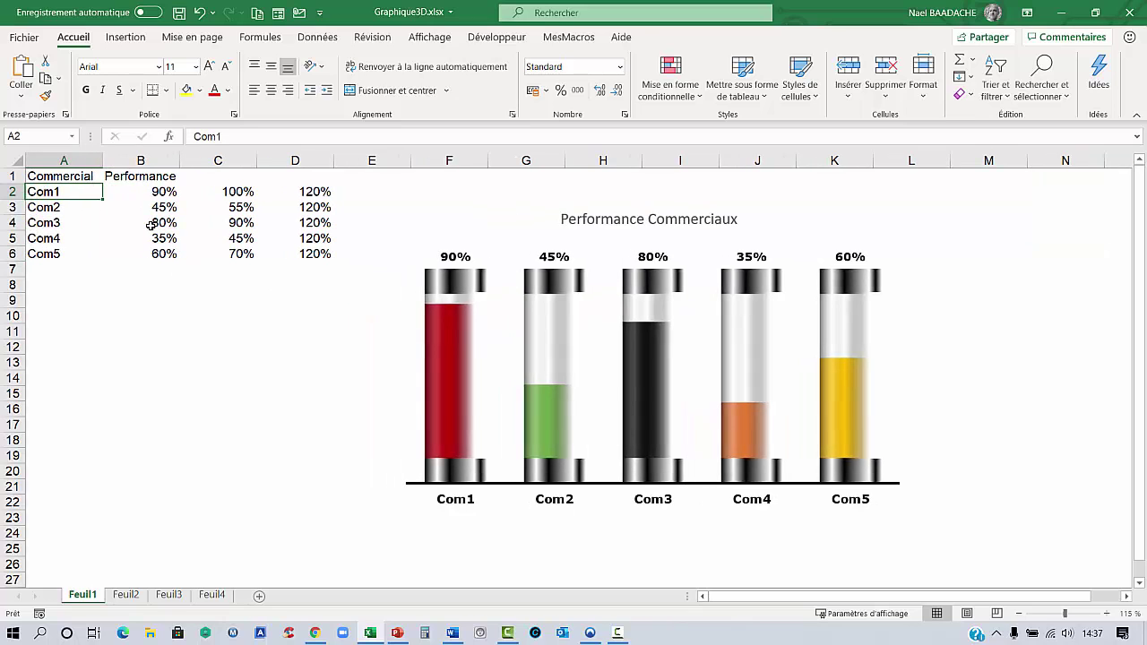
key(Right)
text(20)
key(Return)
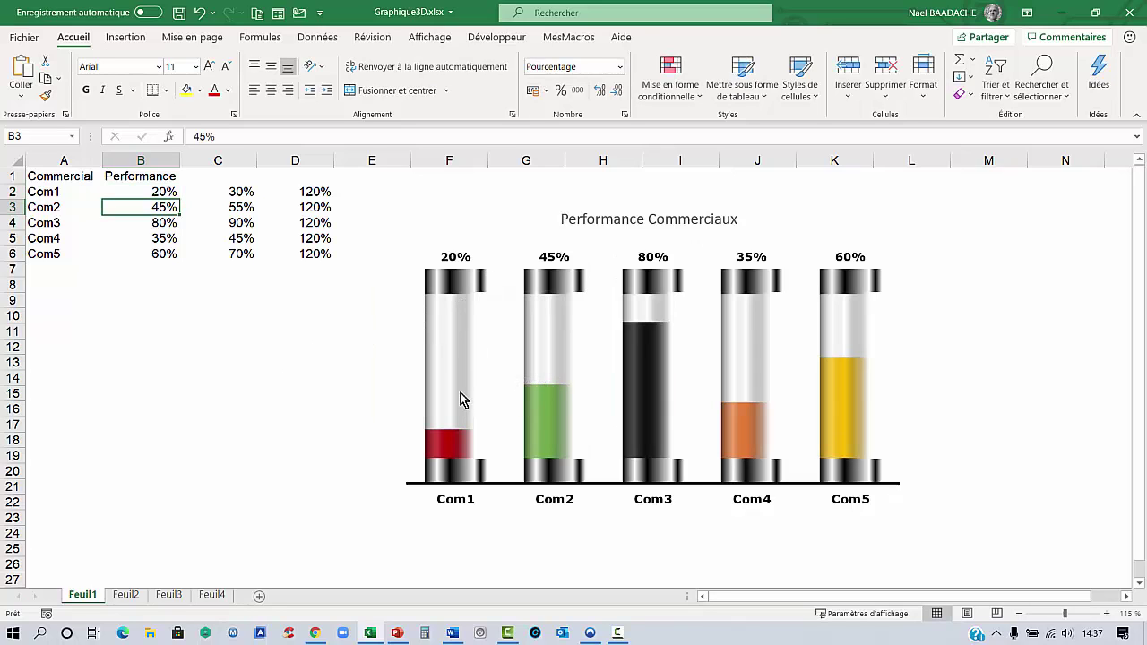
click(399, 635)
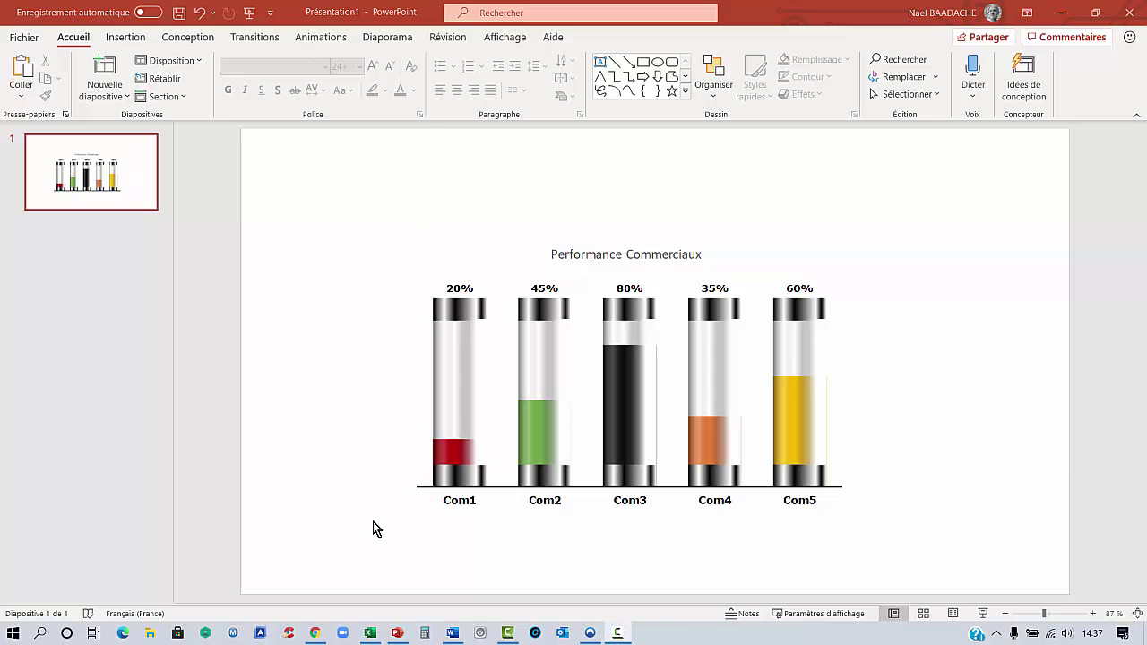
click(372, 633)
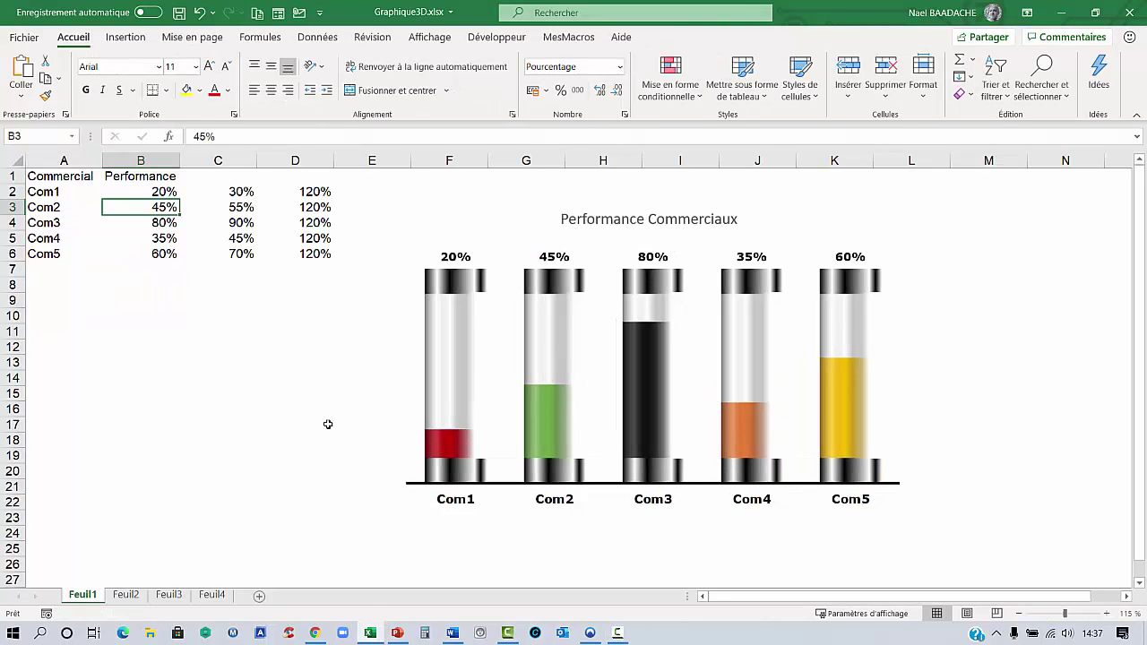
Copy the Commercial and Performance table A1:B6 into a new blank workbook, Classeur2.
click(239, 381)
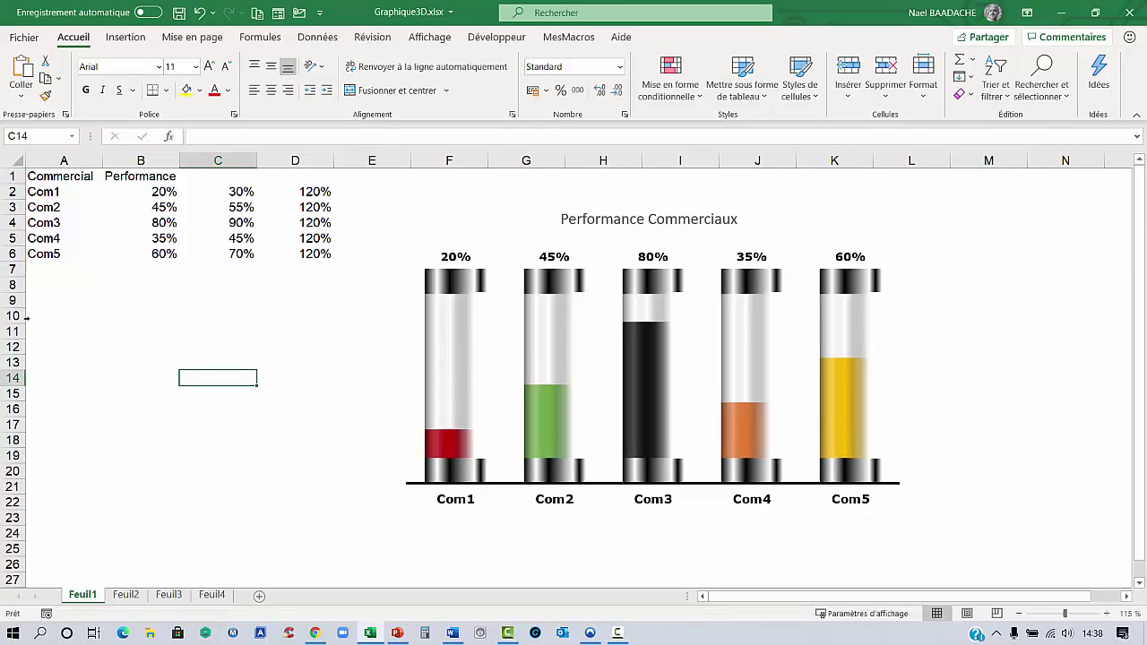
click(58, 337)
key(ctrl+c)
mouse_move(54, 177)
mouse_down()
mouse_move(131, 177)
mouse_move(150, 253)
mouse_up()
key(ctrl+n)
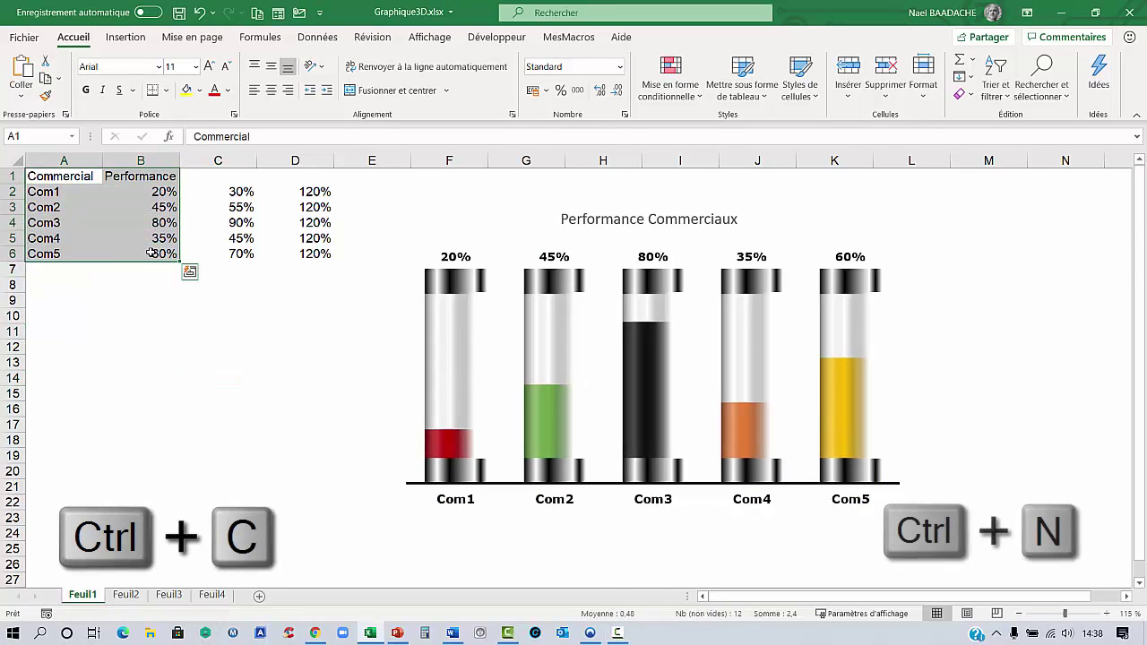
key(ctrl+c)
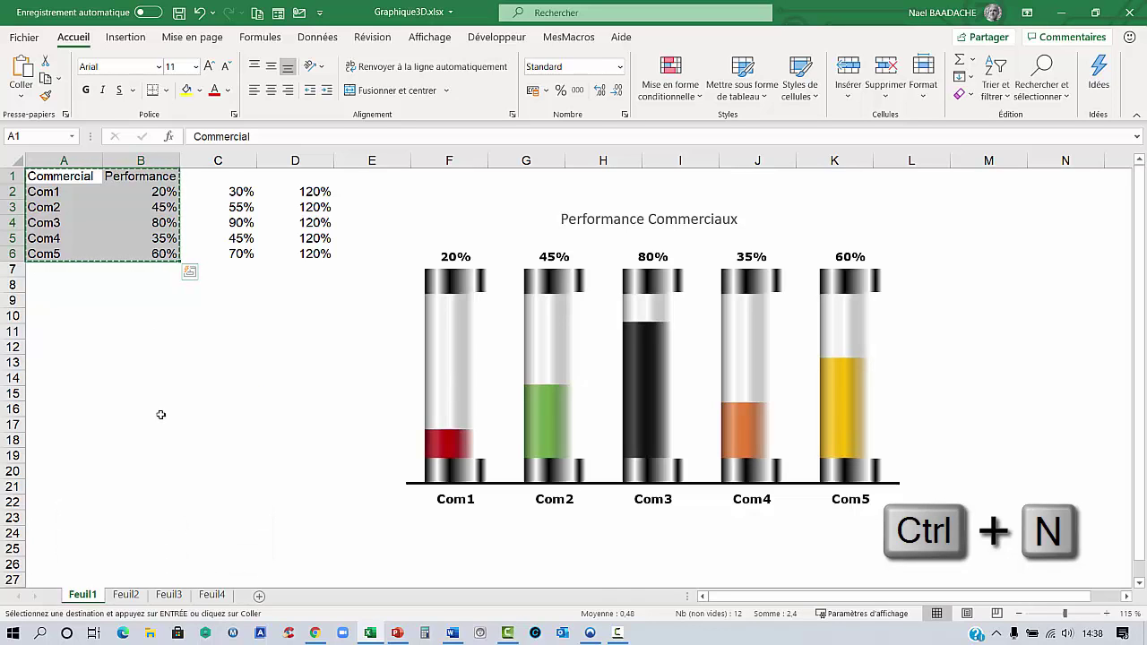
key(ctrl+v)
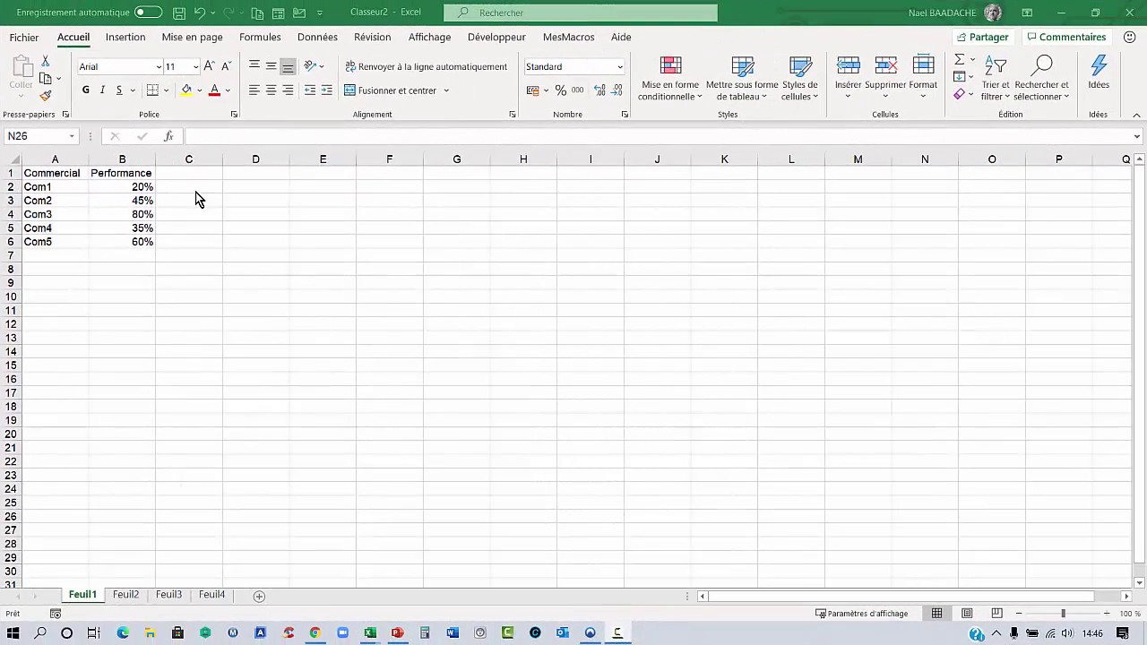
Enter =B2+10% in C2 and copy the formula down to C3:C6.
click(193, 186)
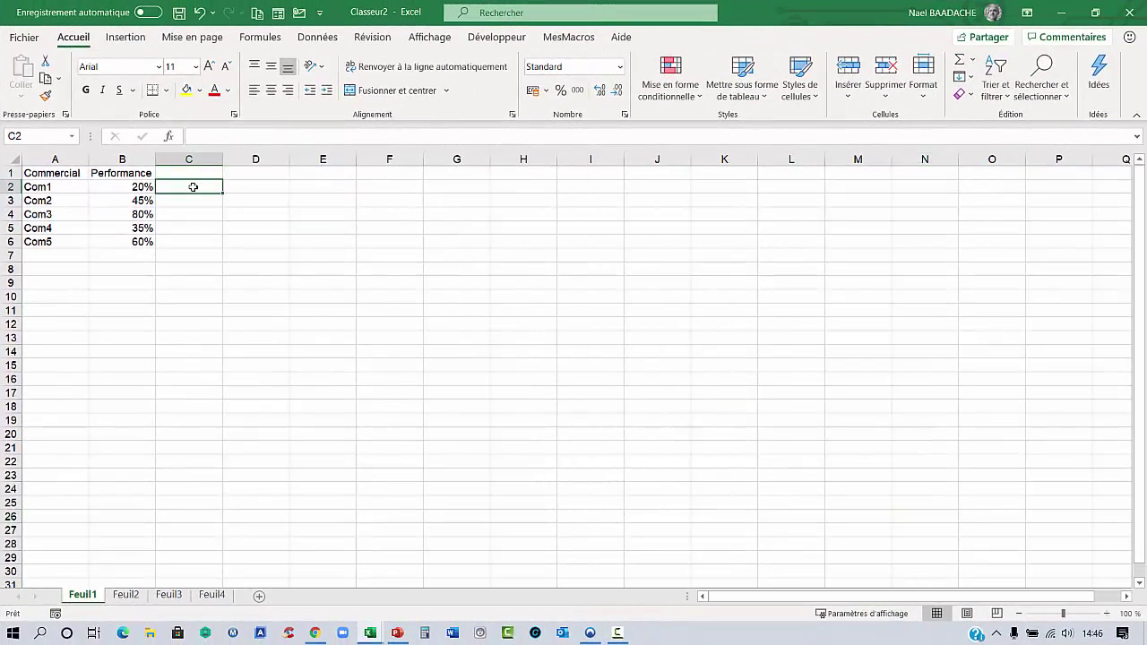
text(=)
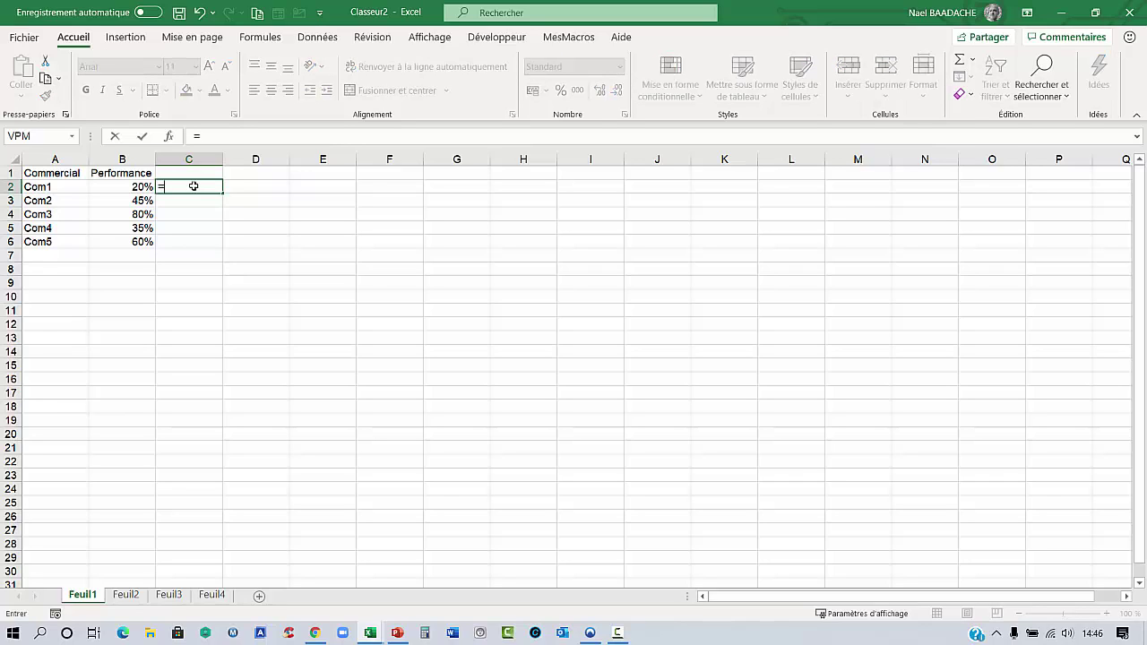
key(Left)
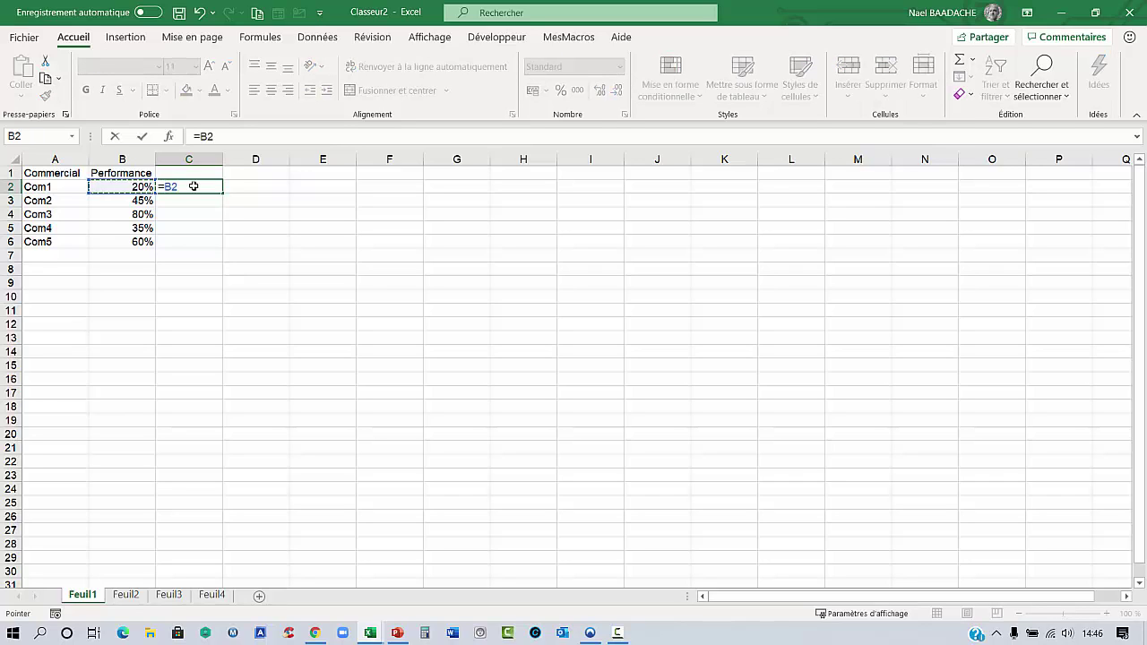
text(+10%)
key(Return)
click(193, 187)
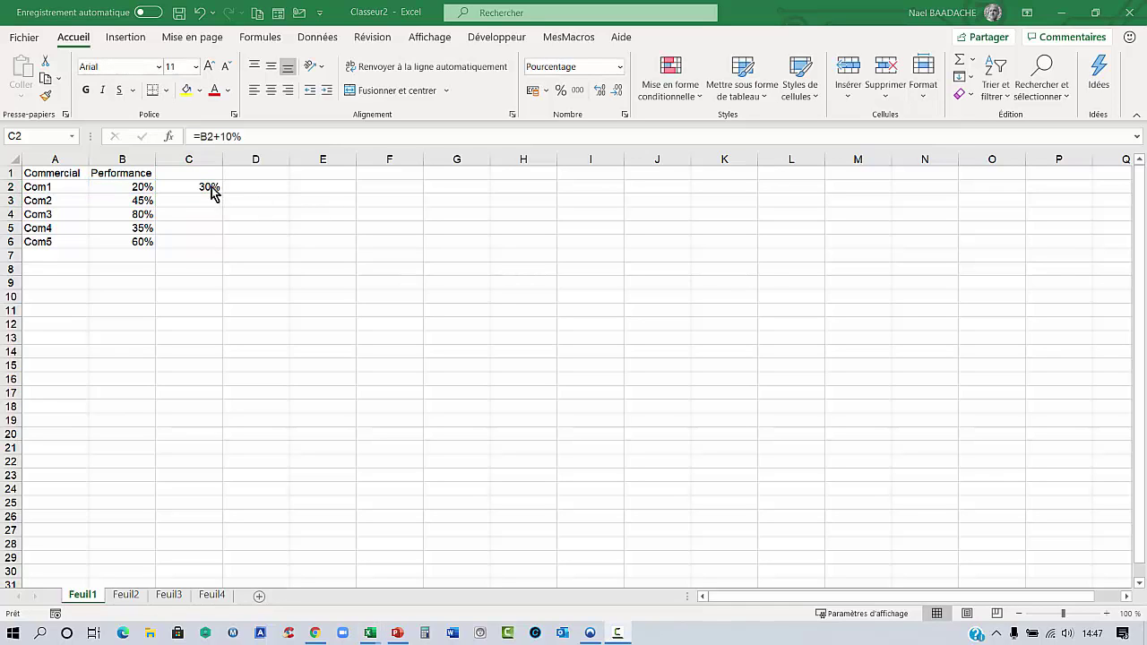
key(ctrl+c)
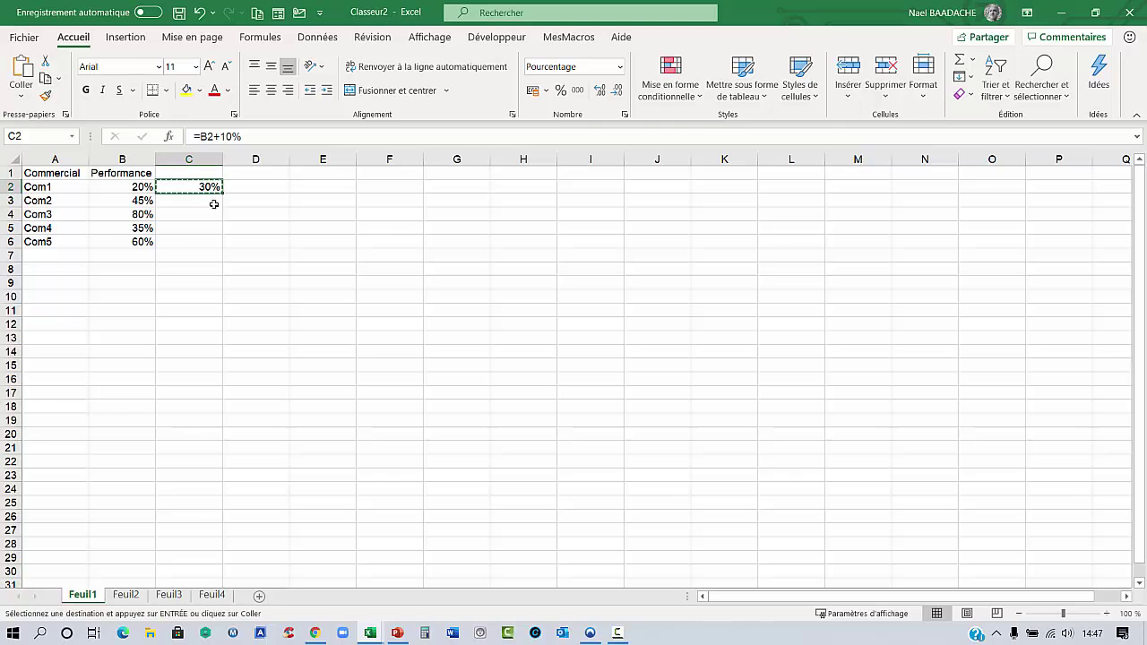
drag(213, 201, 213, 240)
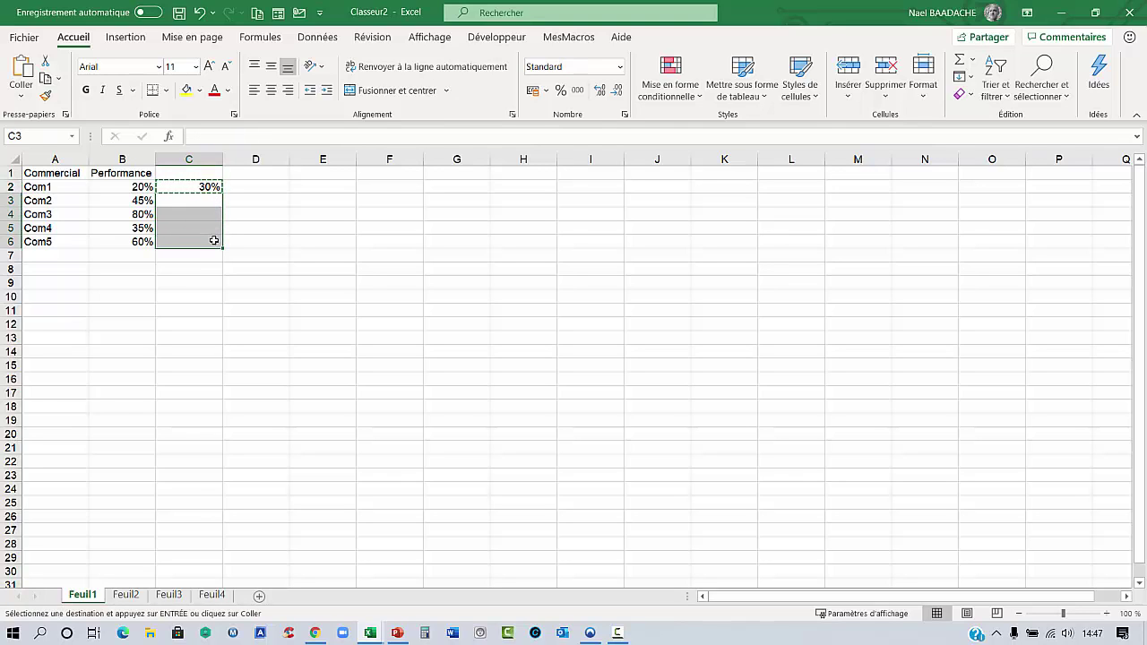
key(ctrl+v)
Enter 120% in D2 and copy it to D3:D6 for the other commercials.
click(266, 192)
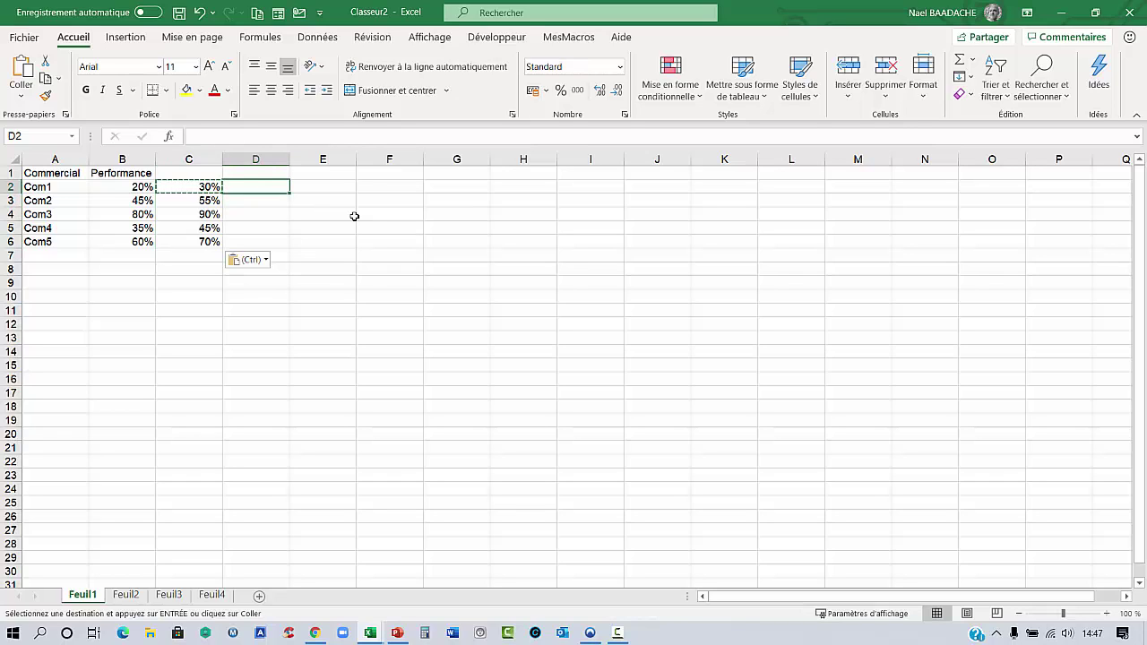
text(120)
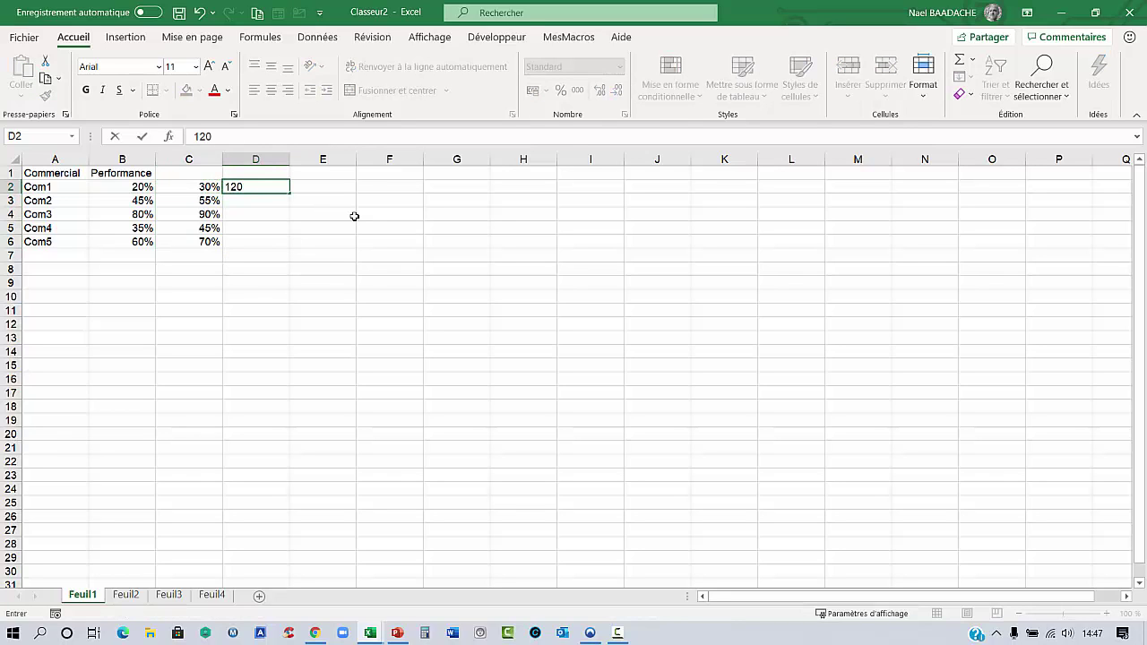
key(Return)
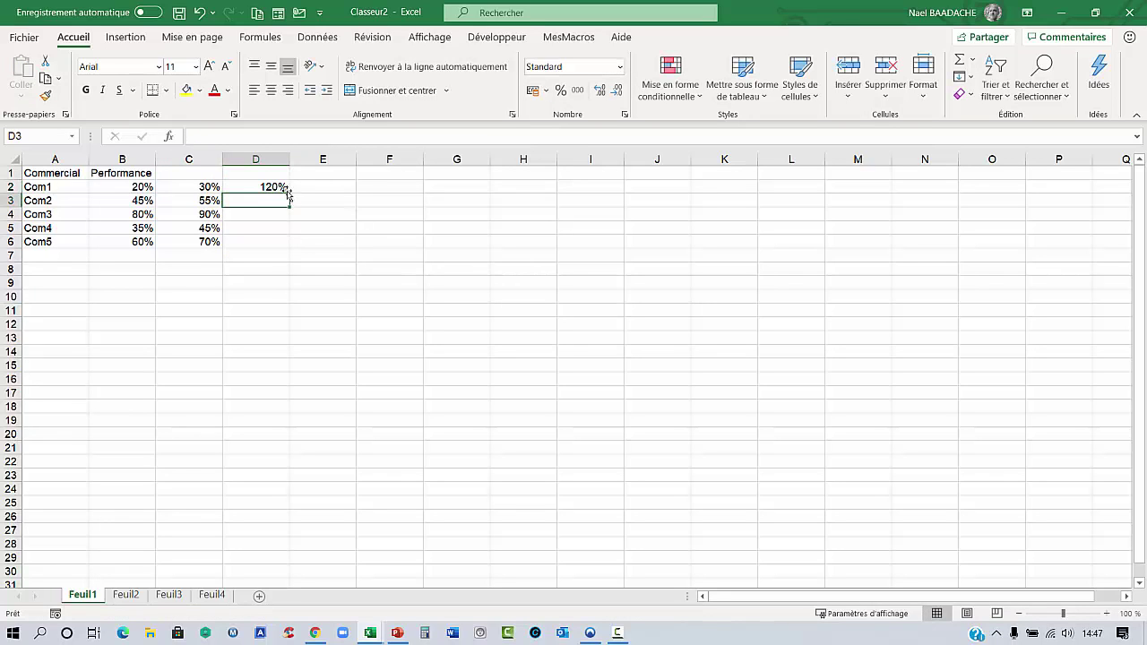
click(284, 187)
key(ctrl+c)
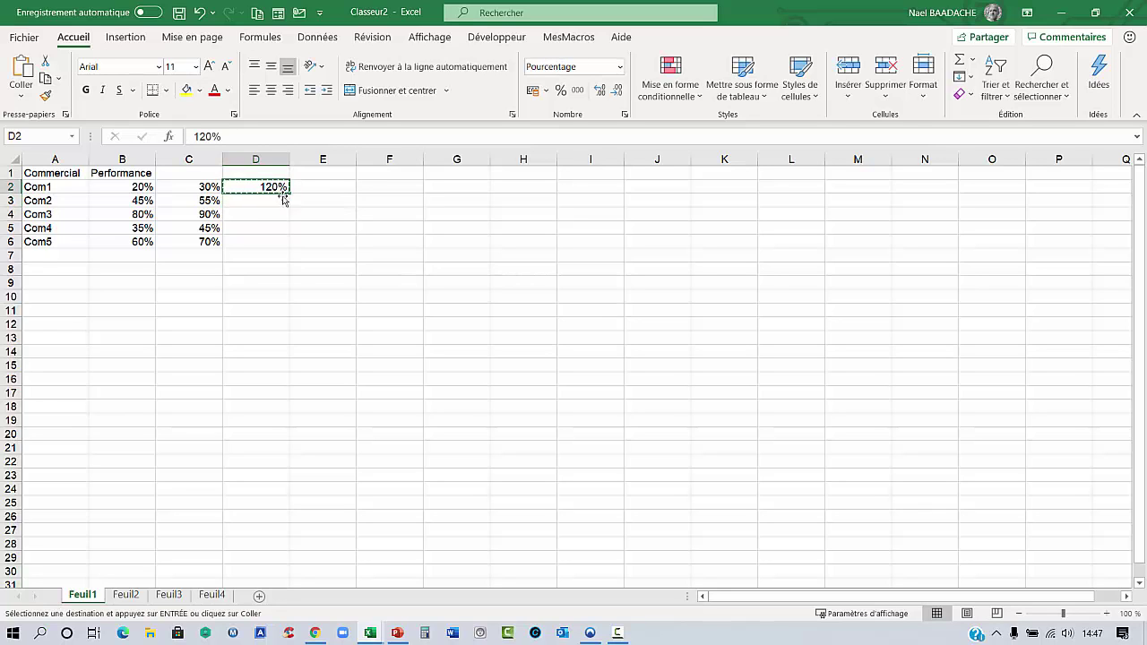
drag(283, 202, 276, 242)
key(ctrl+v)
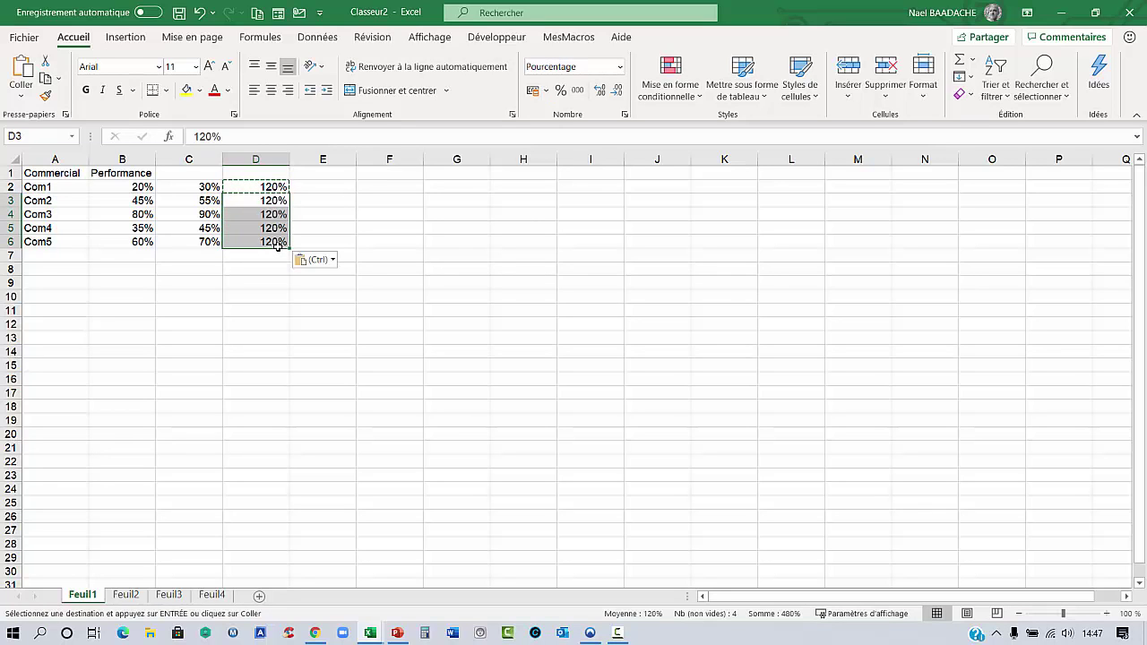
click(275, 187)
key(Escape)
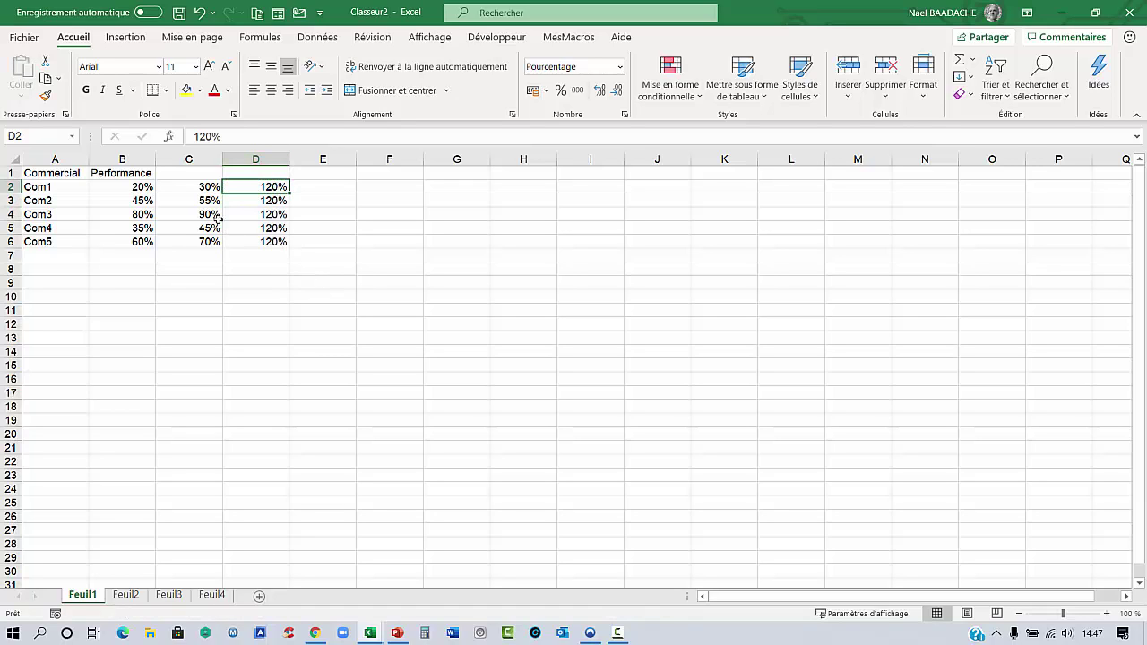
drag(209, 187, 209, 242)
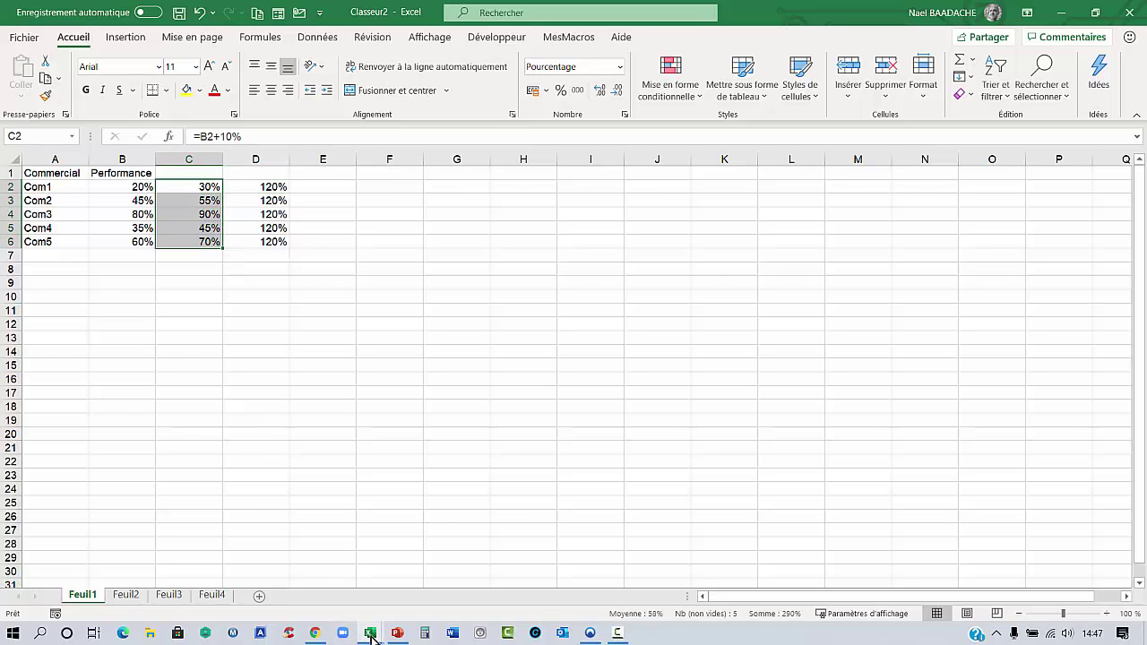
click(298, 602)
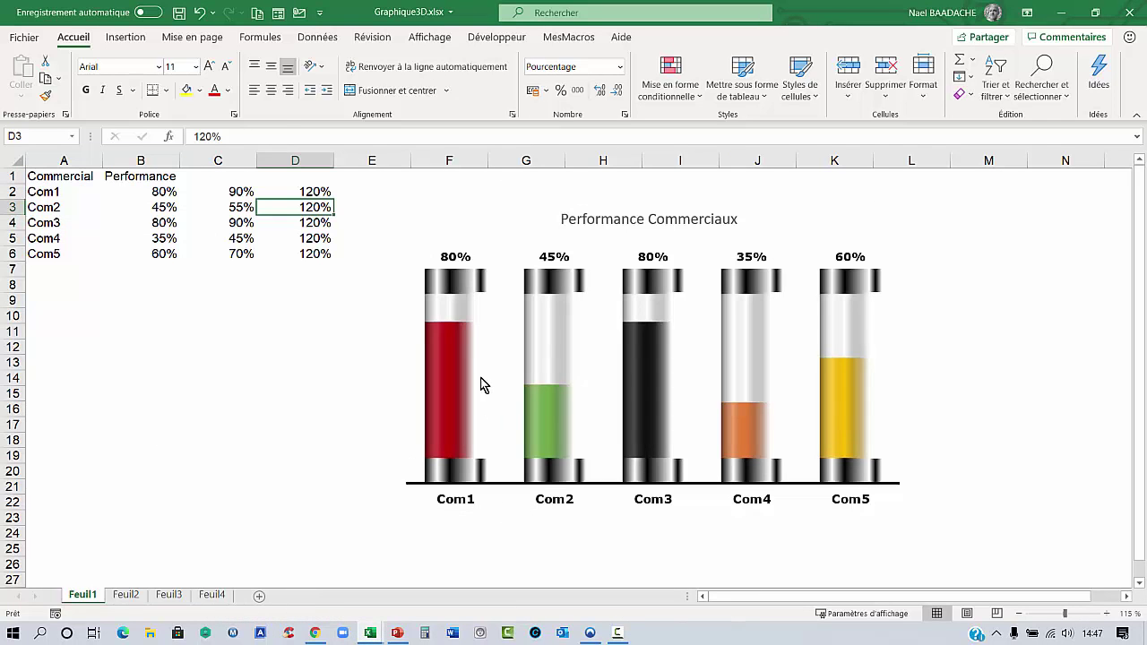
click(456, 285)
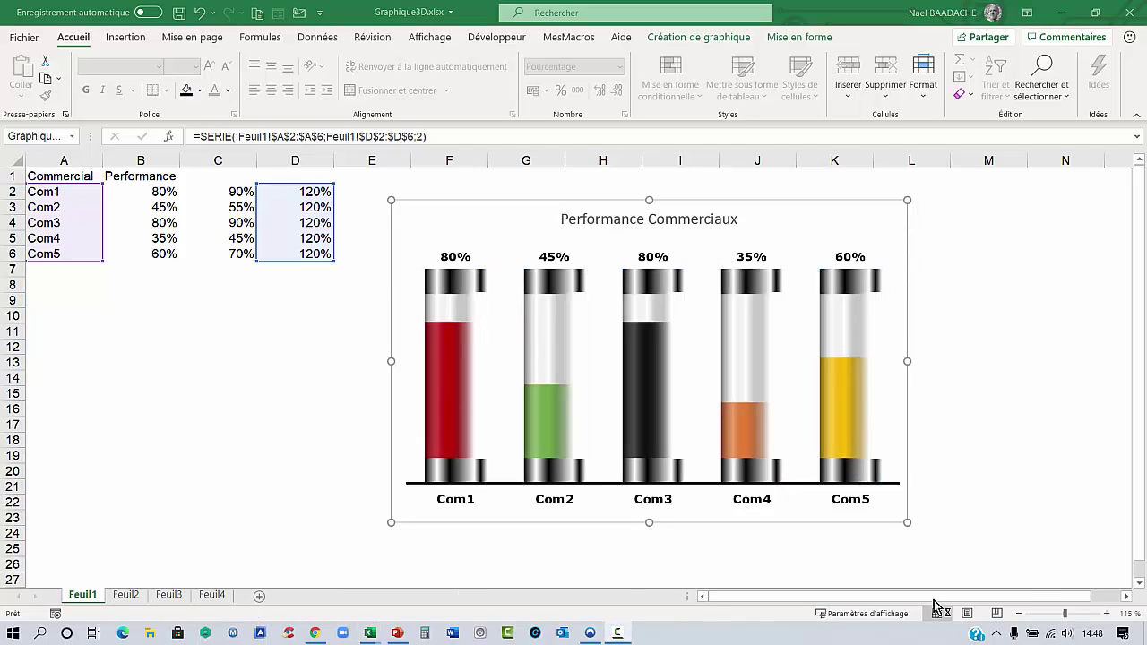
mouse_move(371, 634)
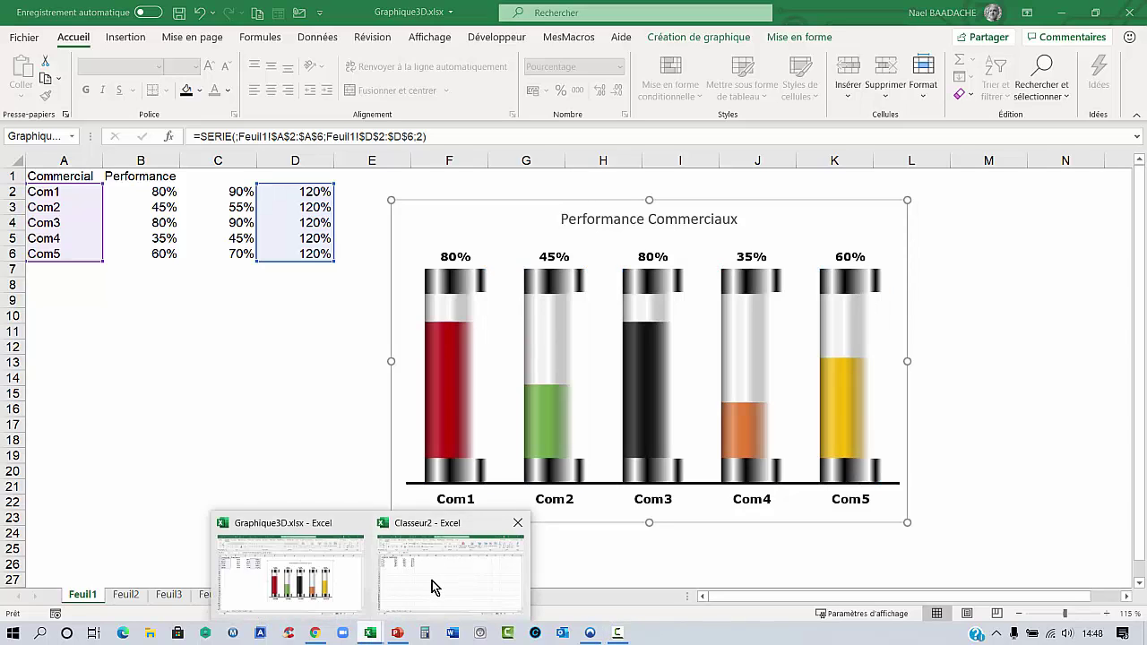
click(432, 581)
click(206, 282)
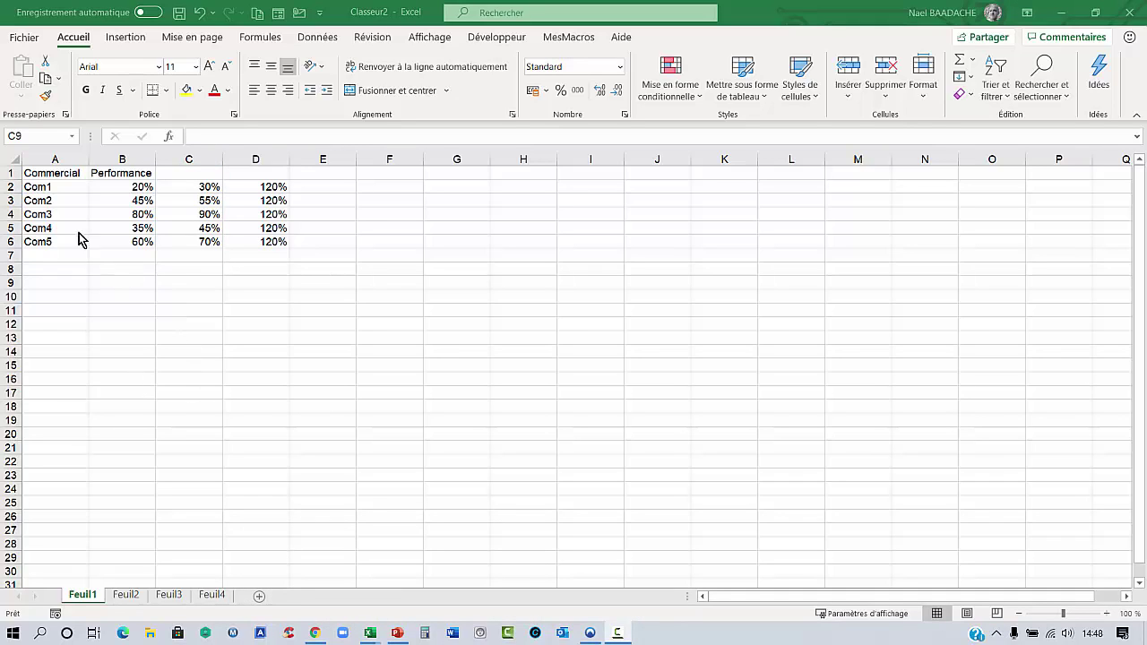
Select names A2:A6 with values C2:C6 and D2:D6, then bring up the Histogramme chart types.
drag(56, 185, 53, 242)
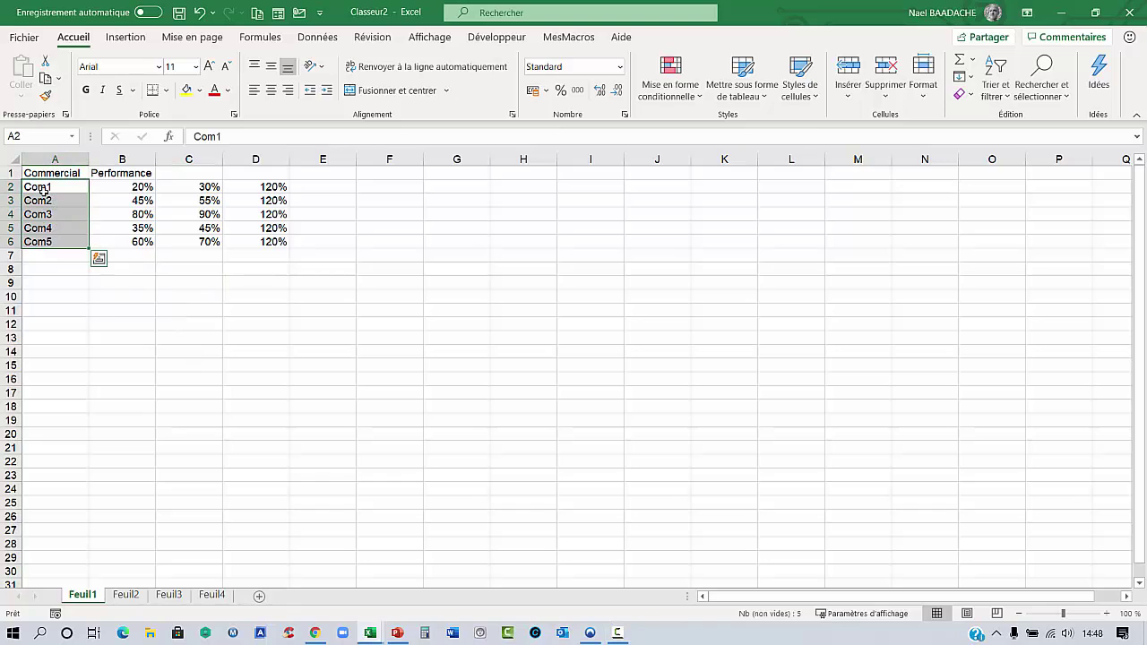
key(ctrl)
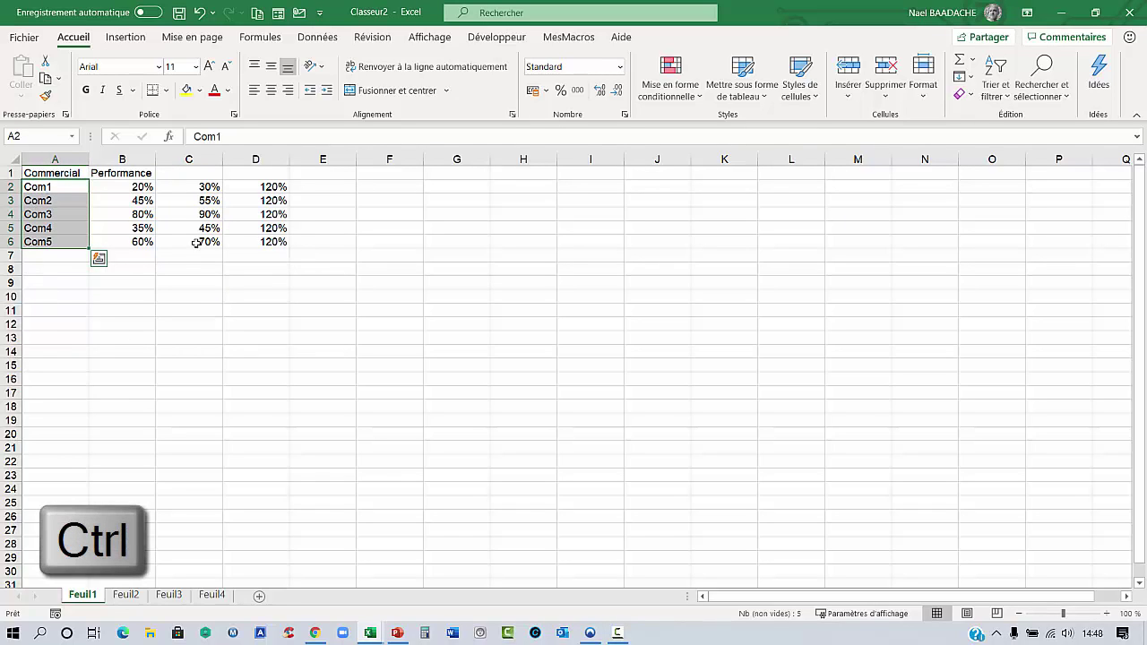
drag(198, 187, 196, 242)
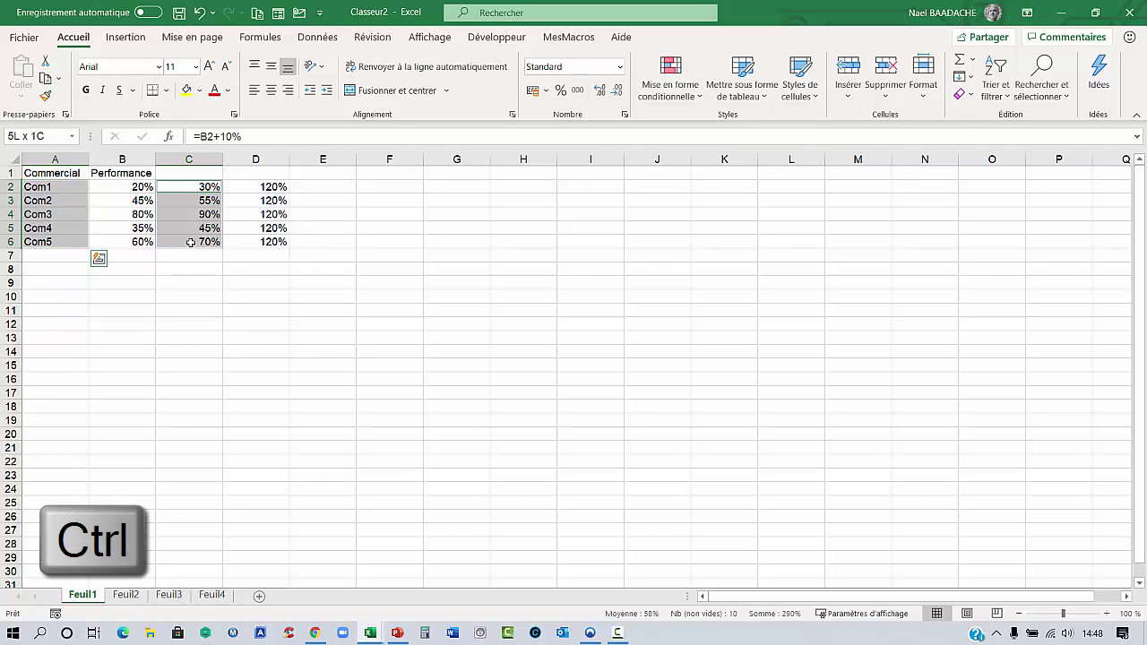
drag(255, 187, 260, 242)
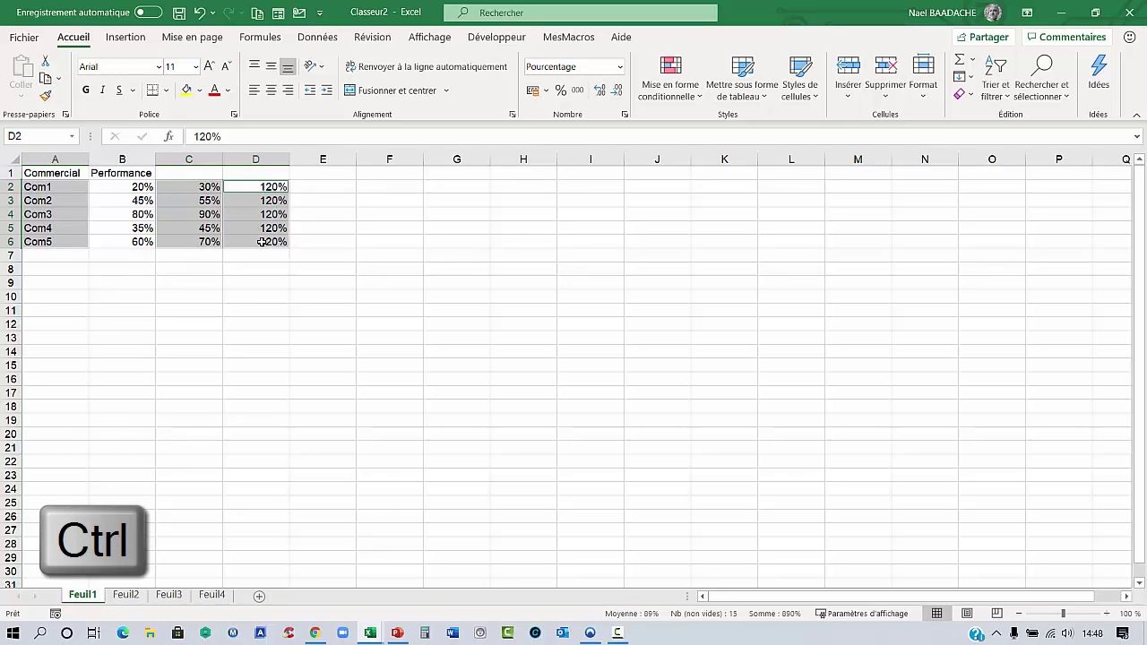
click(124, 37)
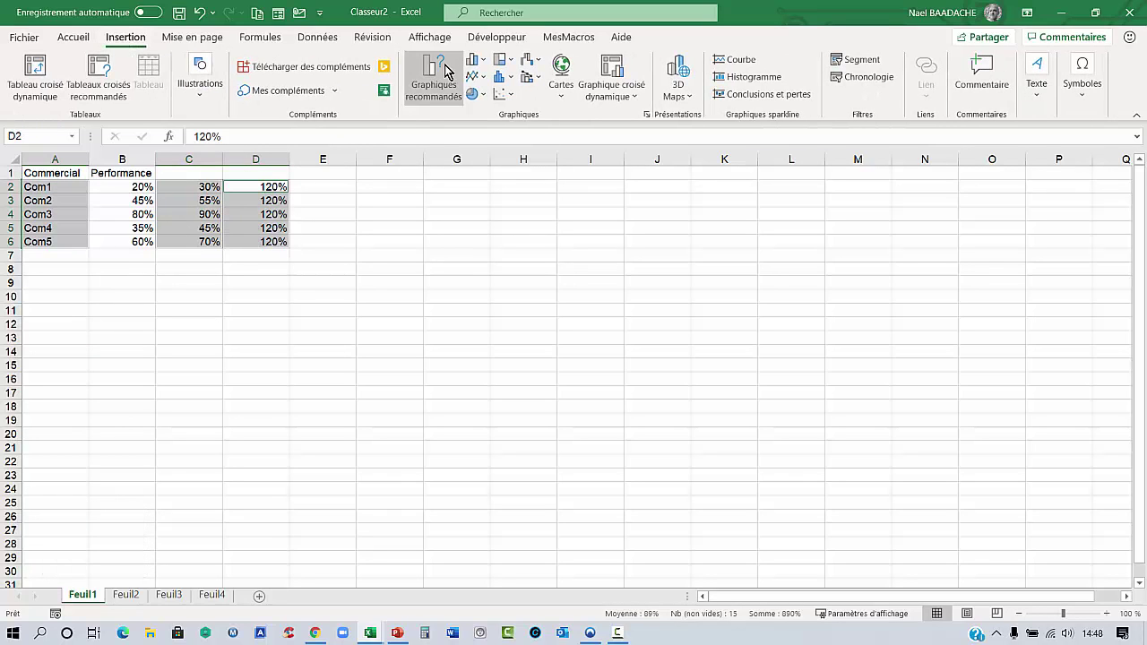
click(475, 60)
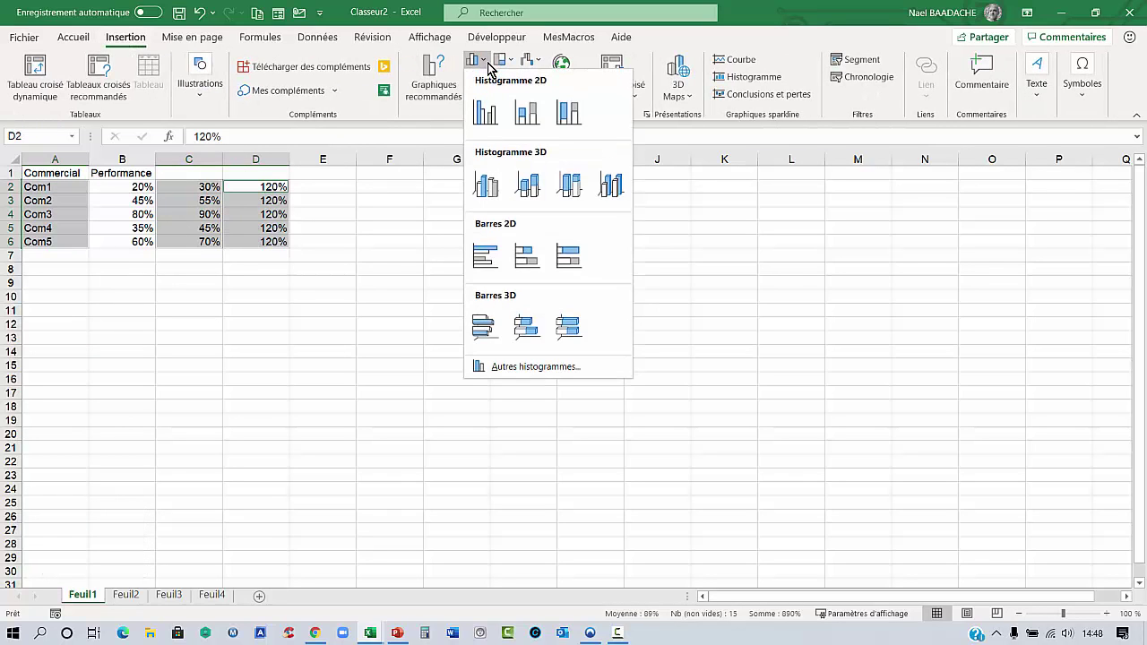
Insert a clustered column chart and fix its vertical axis to minimum 0 and maximum 1,2.
click(484, 112)
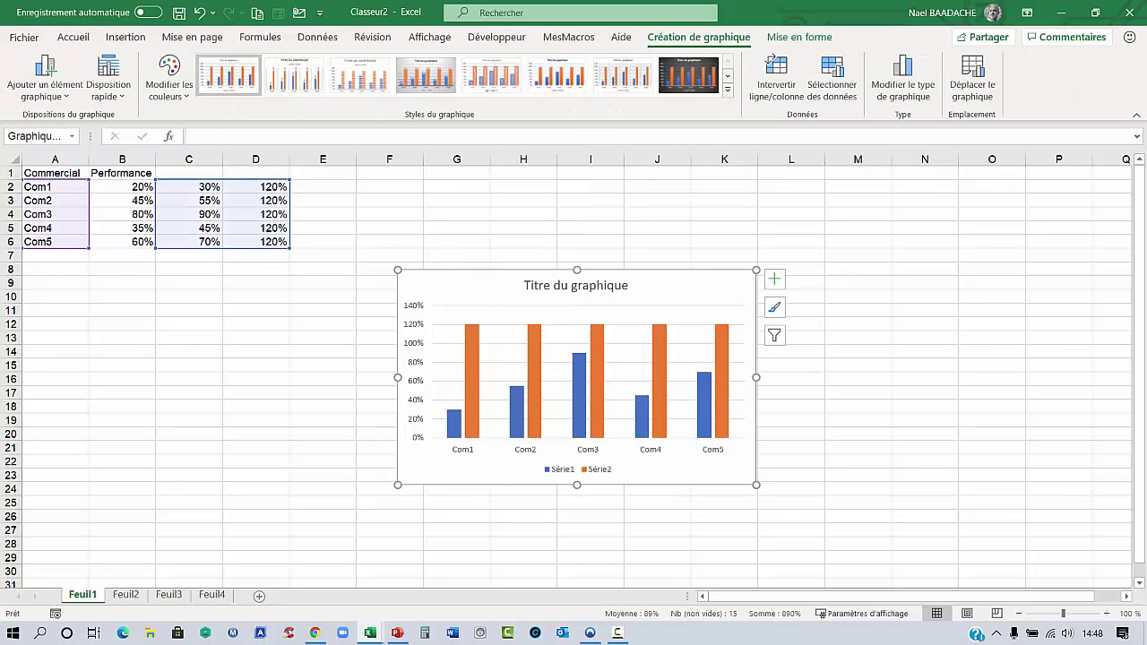
click(414, 350)
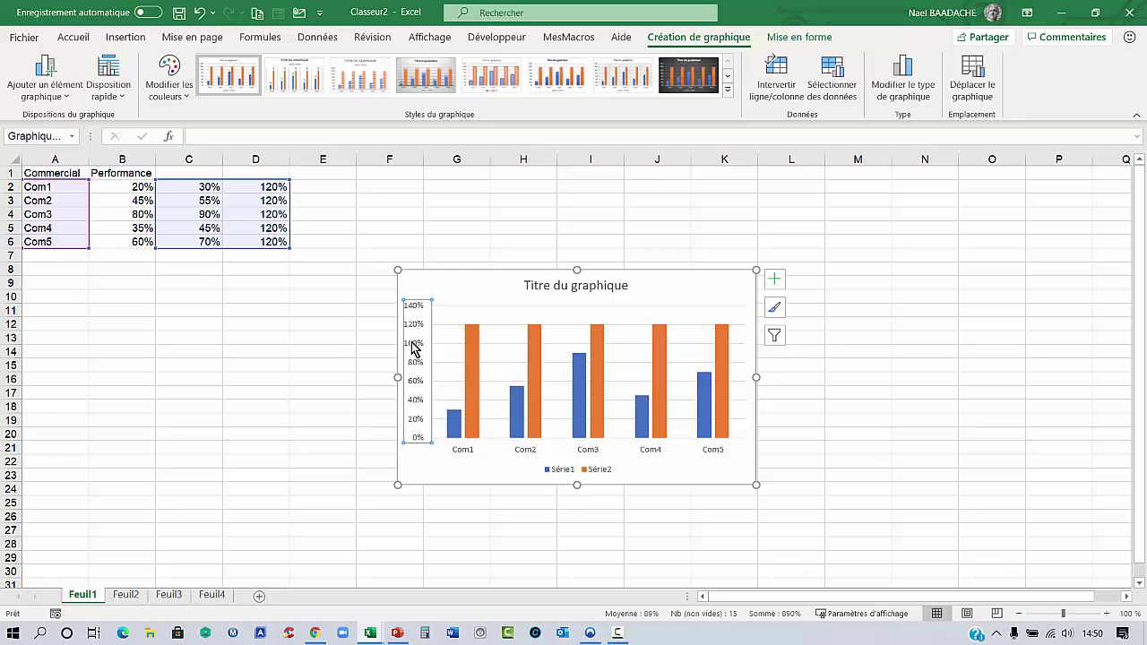
right_click(414, 349)
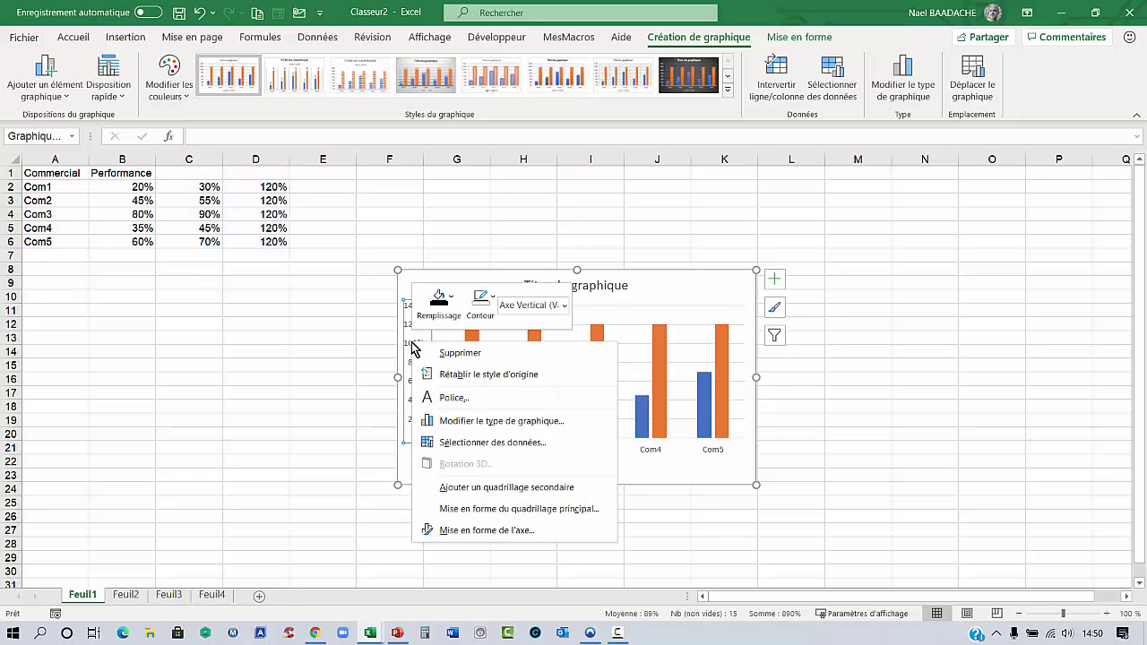
click(456, 535)
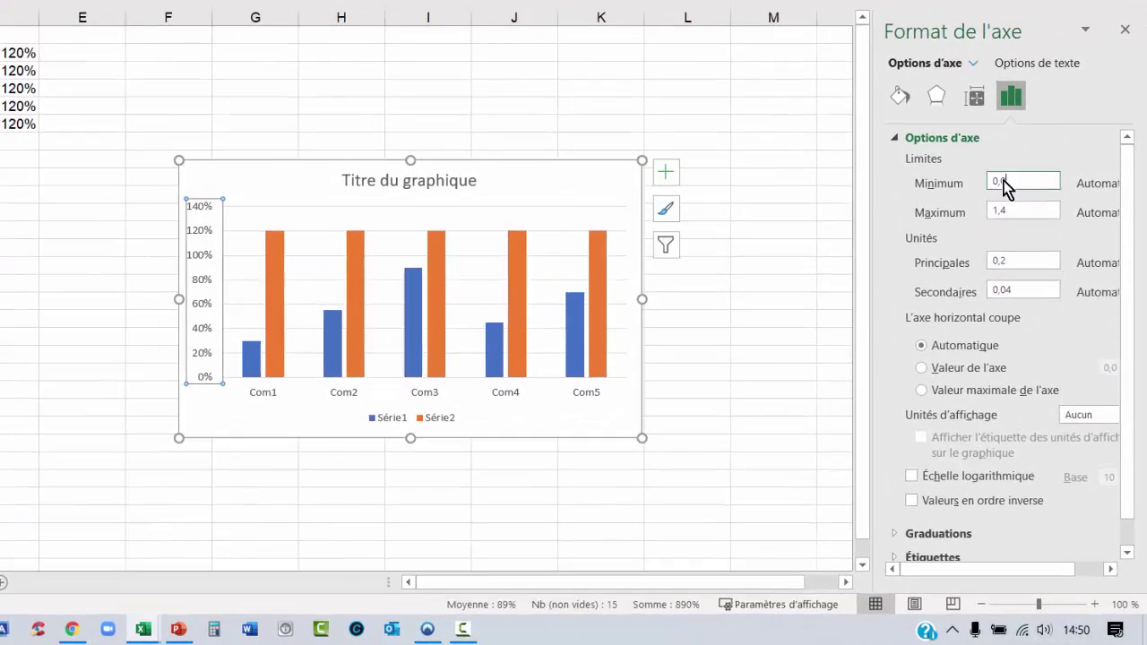
drag(1004, 182, 968, 195)
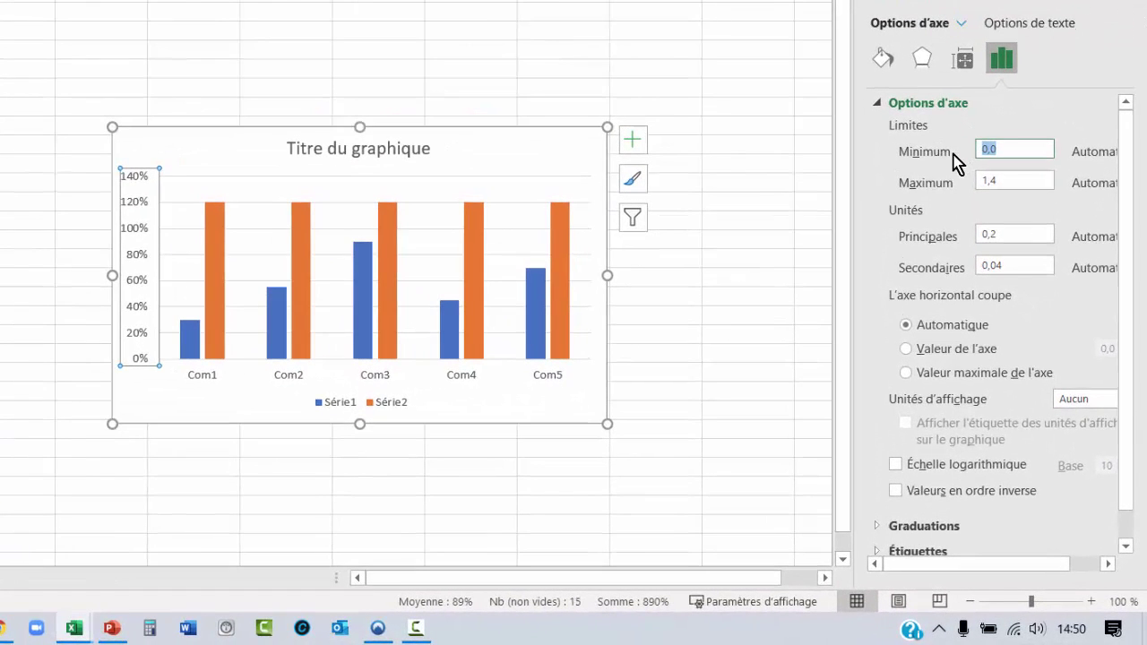
text(0)
click(999, 179)
text(1,2)
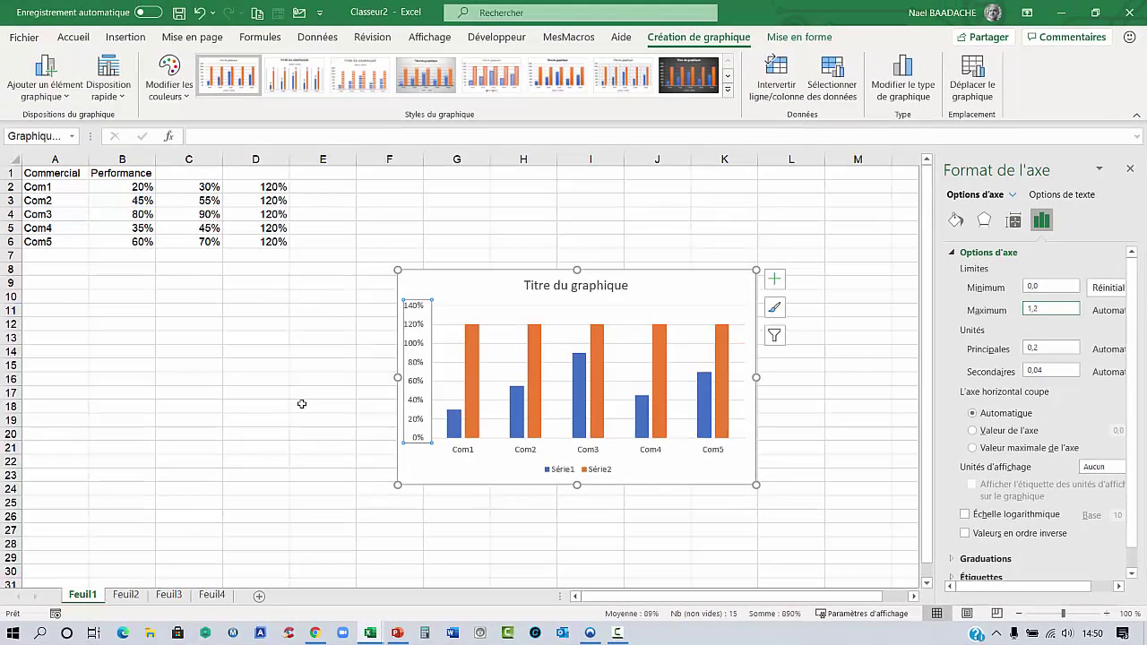
click(302, 404)
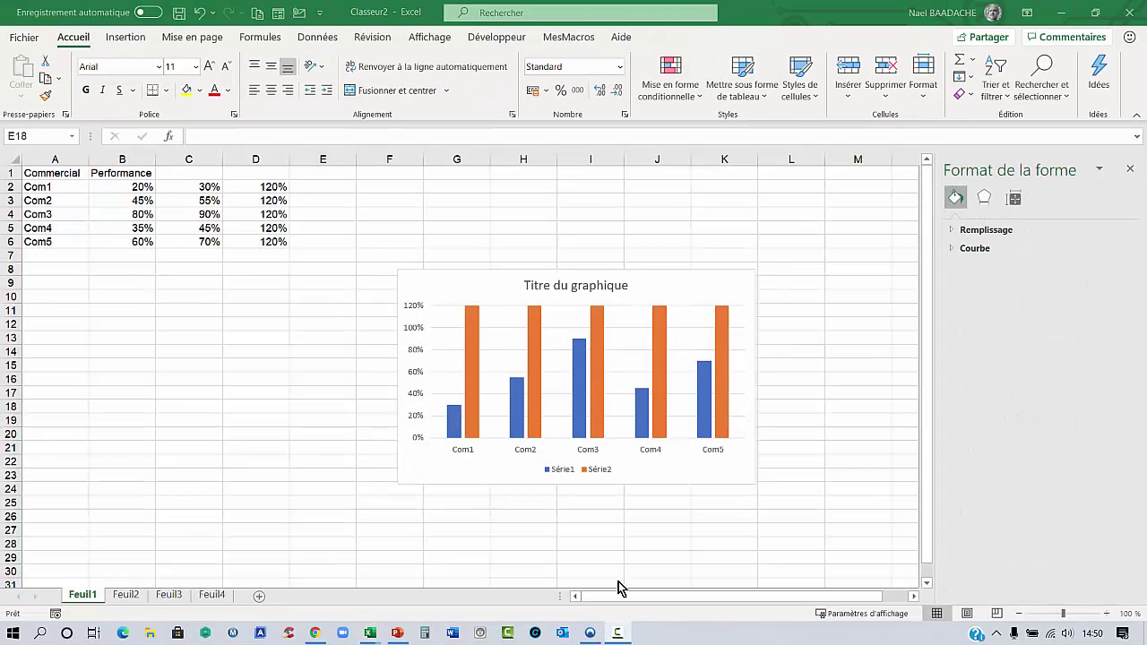
Delete the chart's vertical axis and legend, then move the chart down-left under the table.
click(415, 354)
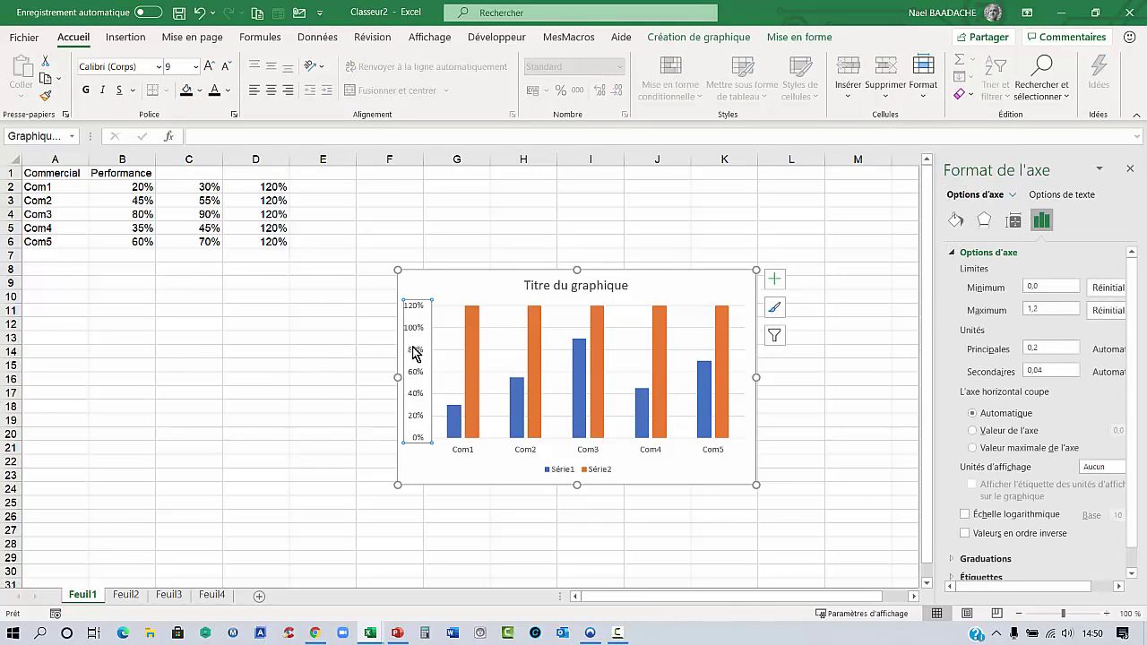
key(Delete)
click(566, 472)
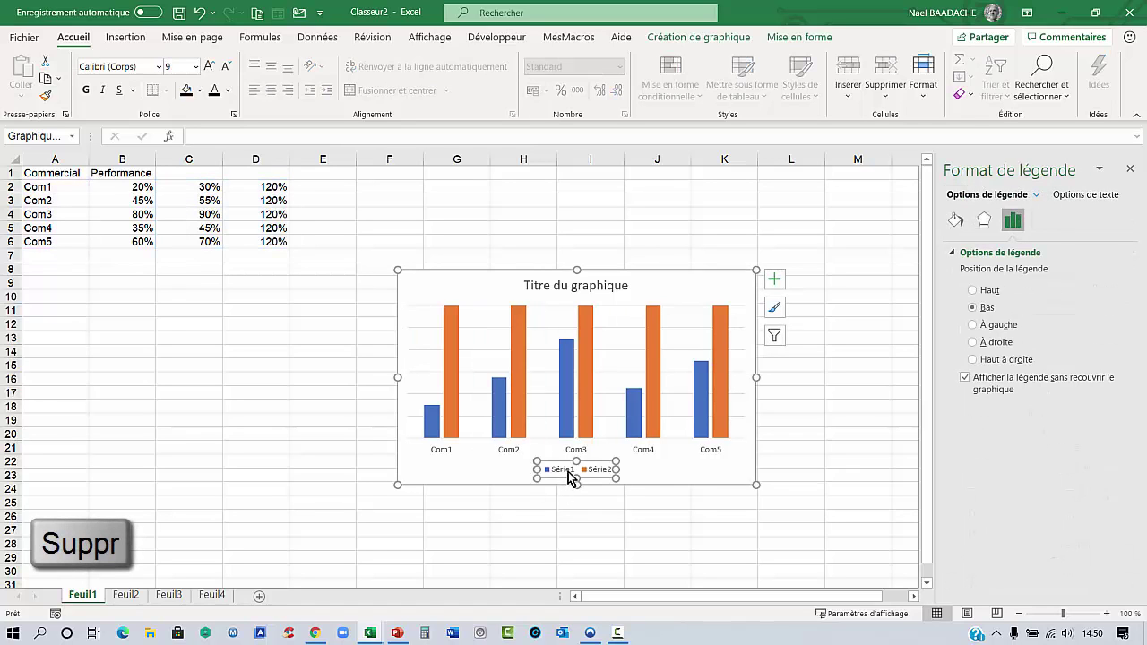
key(Delete)
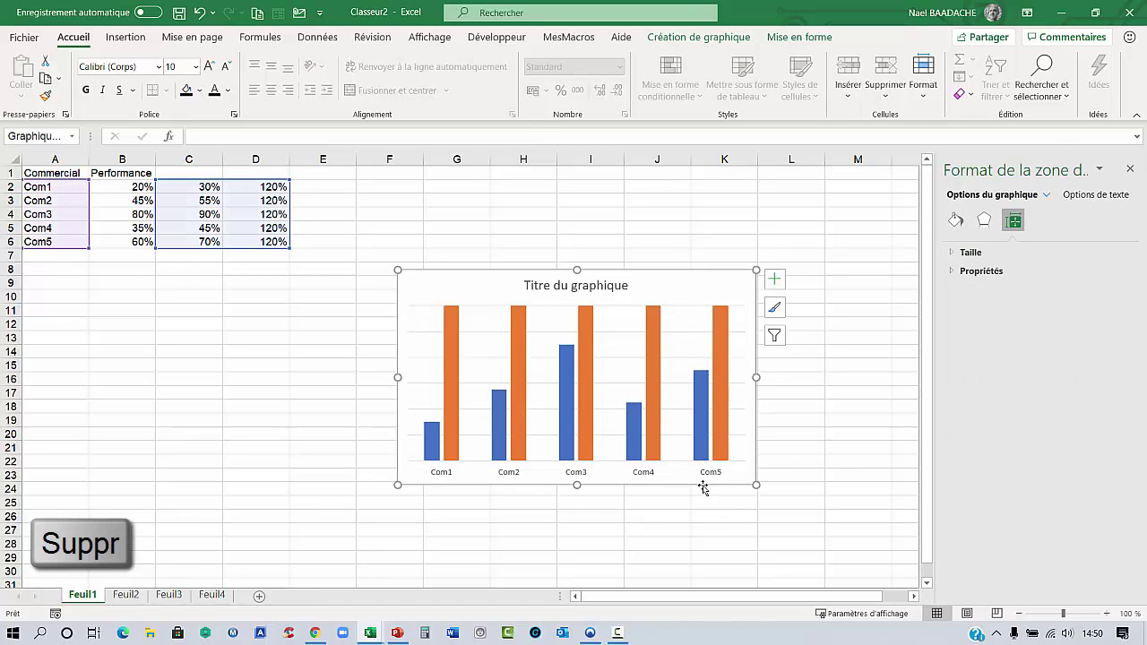
drag(704, 487, 542, 511)
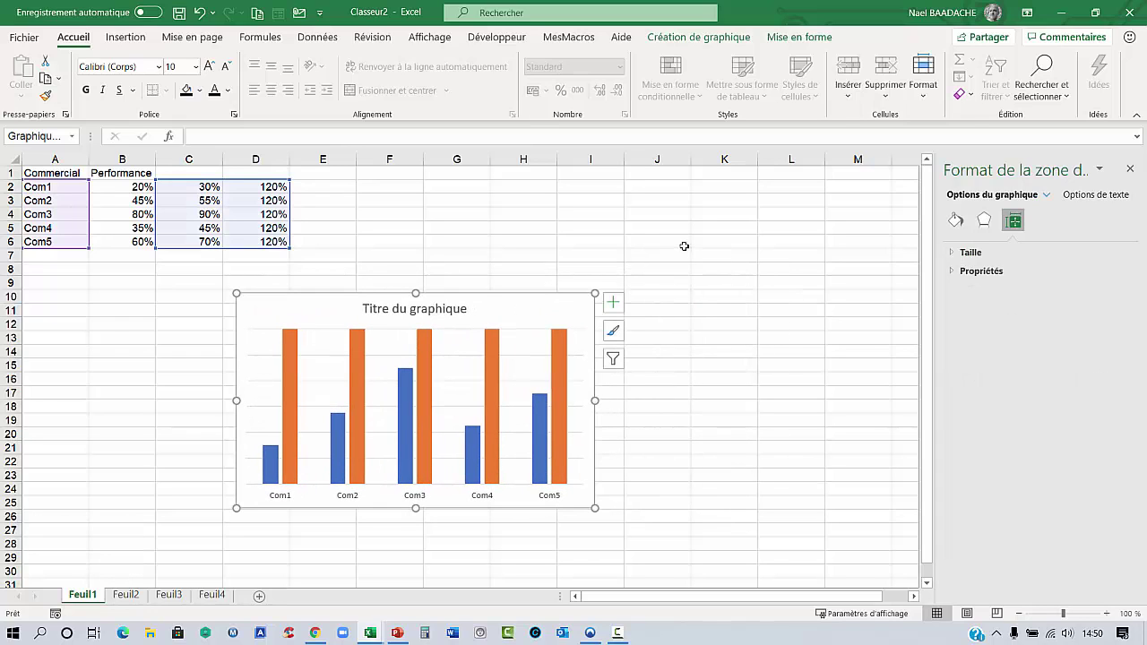
click(556, 238)
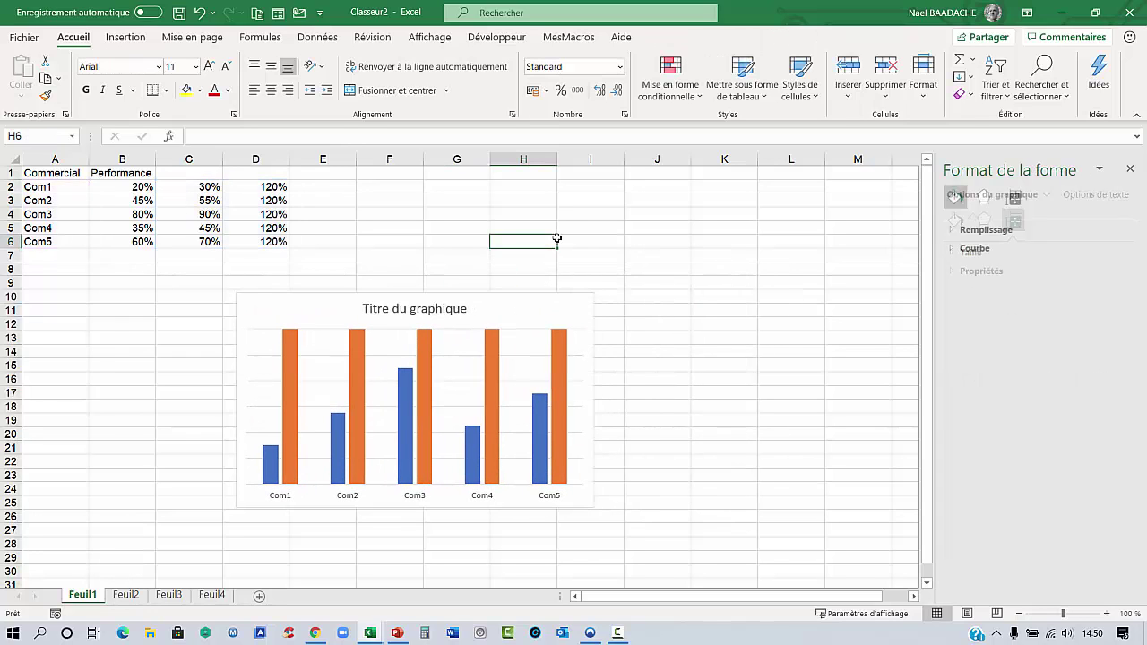
Uncheck Quadrillage to hide sheet gridlines and remove the chart's horizontal gridlines.
click(437, 43)
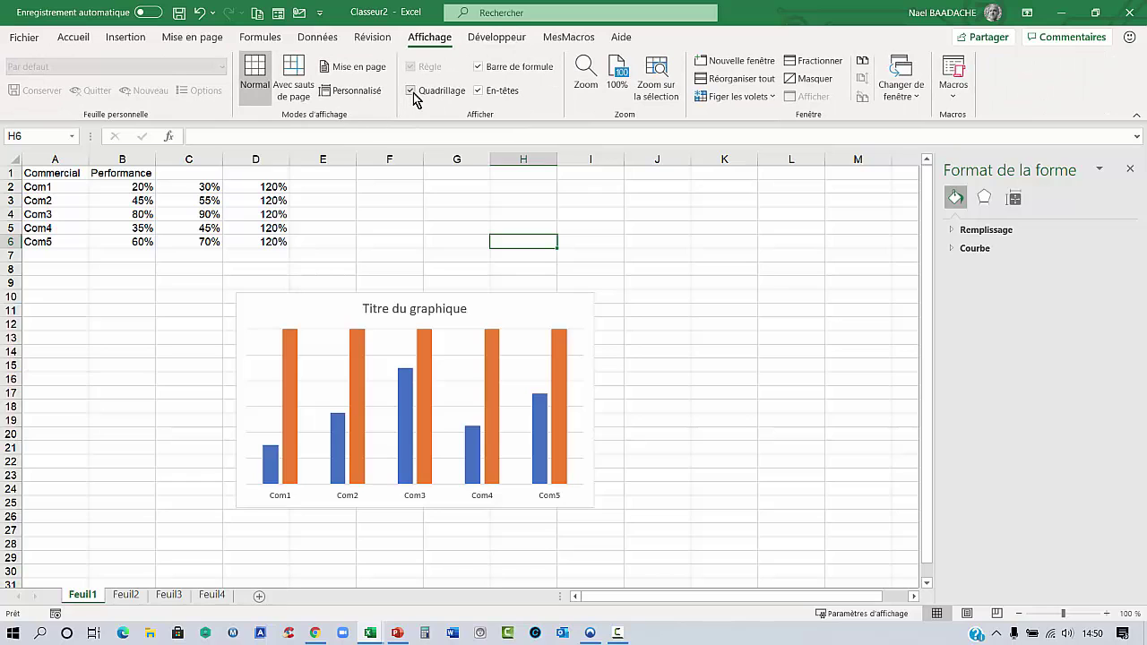
click(412, 93)
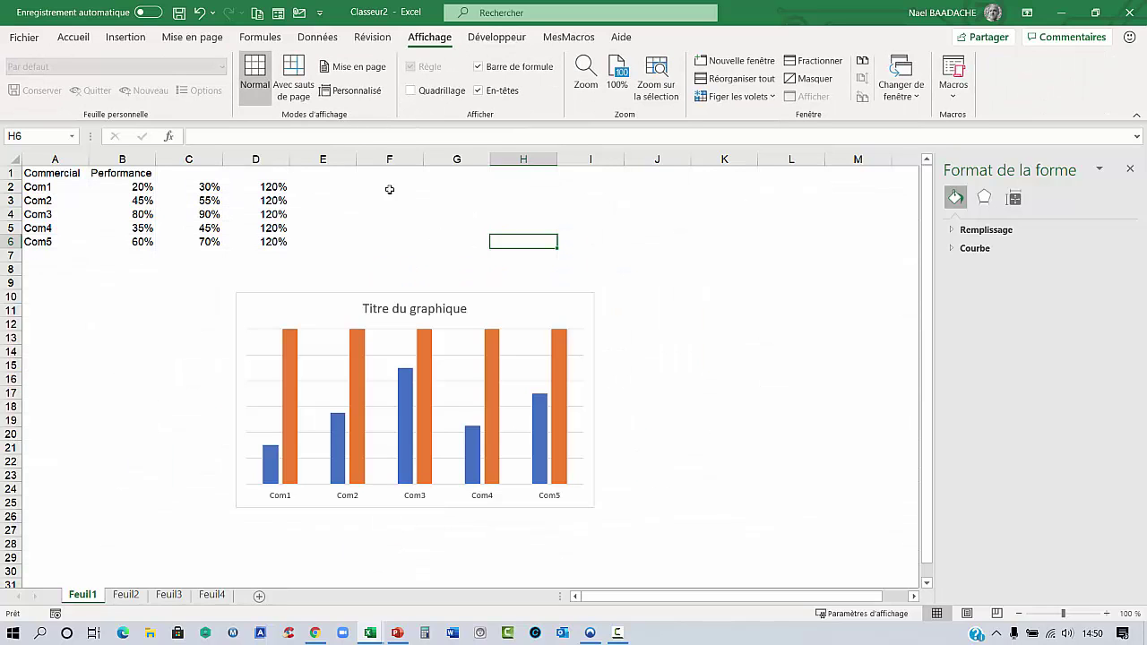
click(154, 305)
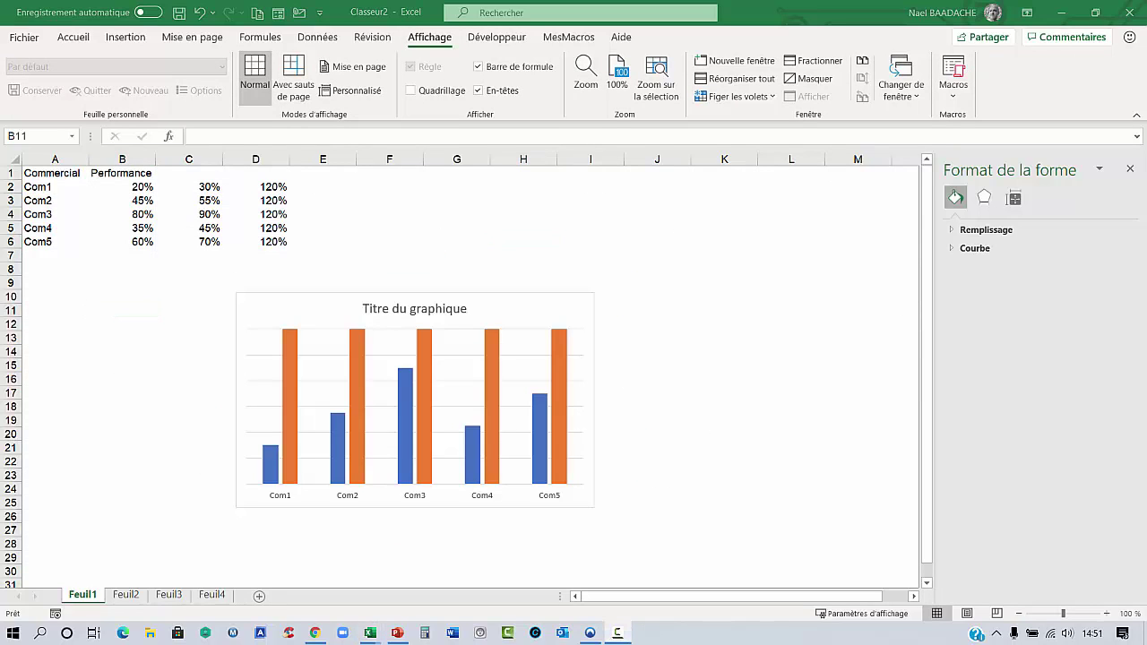
click(527, 360)
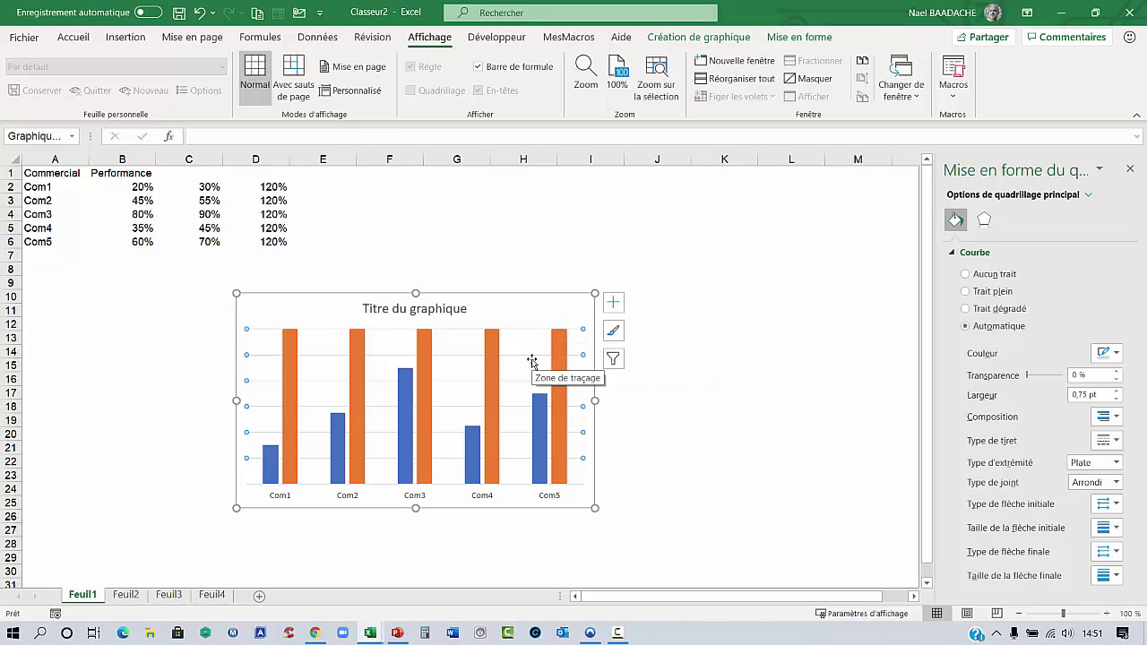
click(532, 361)
click(657, 435)
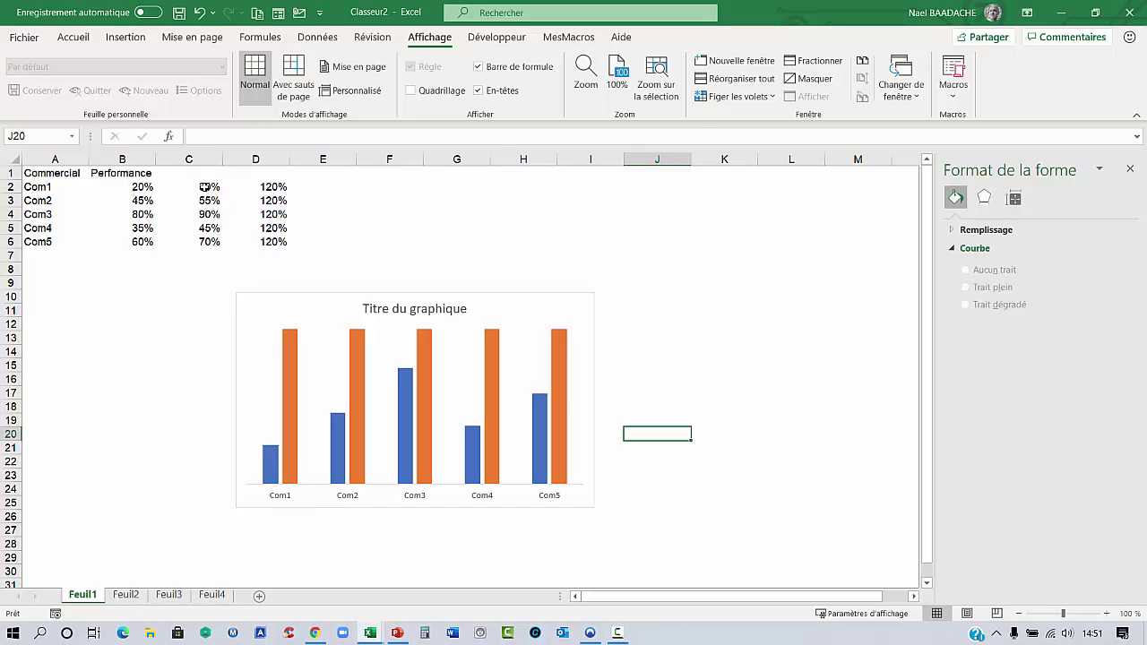
Colour the Com1 performance bar dark red and the Com2 bar green.
drag(207, 186, 190, 256)
click(268, 465)
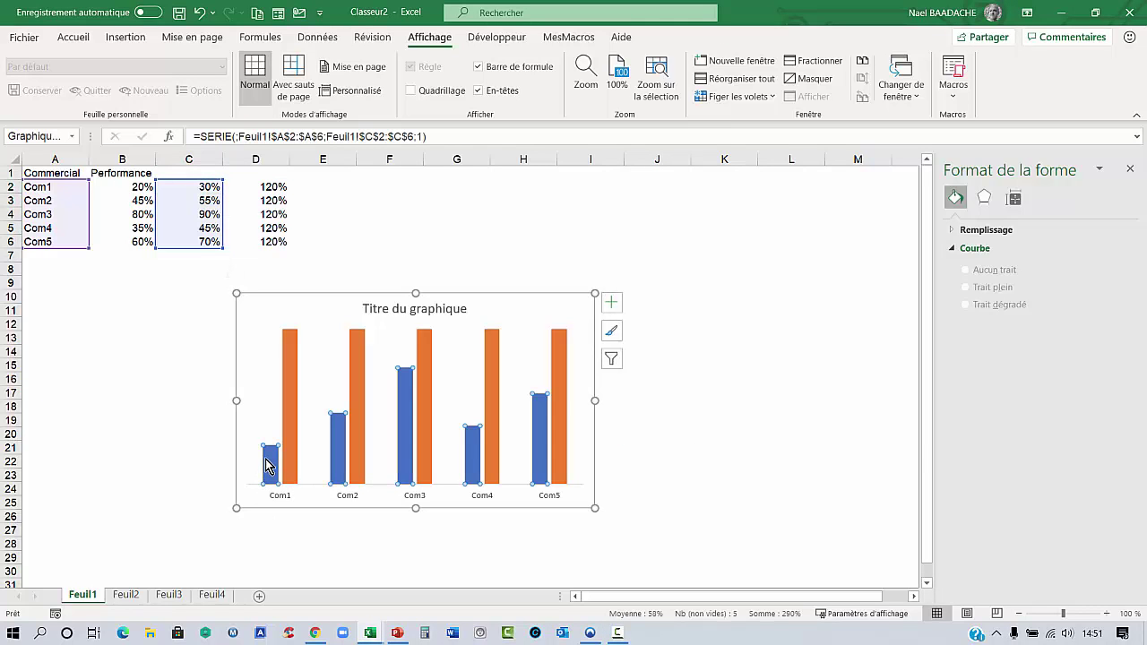
click(271, 465)
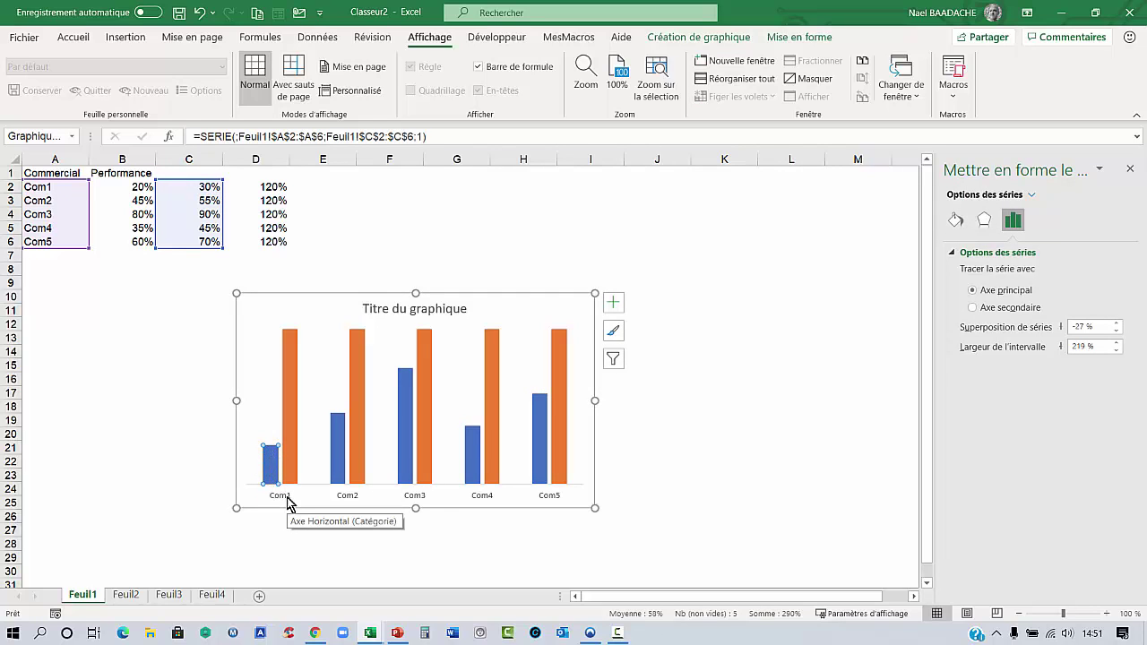
click(956, 219)
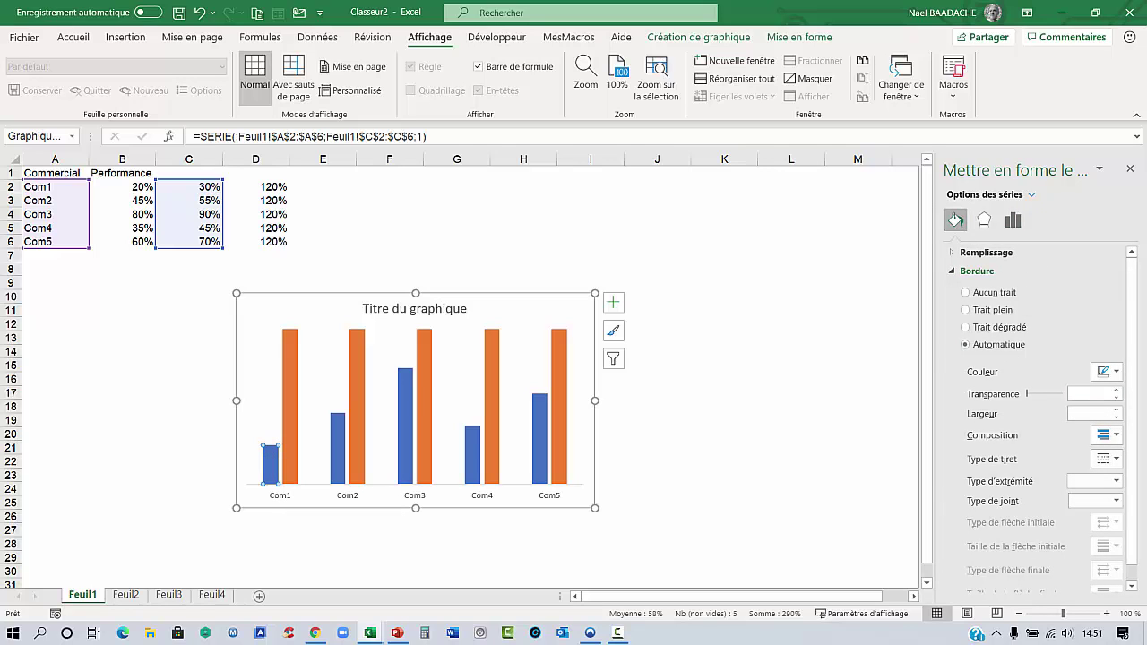
scroll(1131, 459, down, 1)
scroll(1132, 464, up, 1)
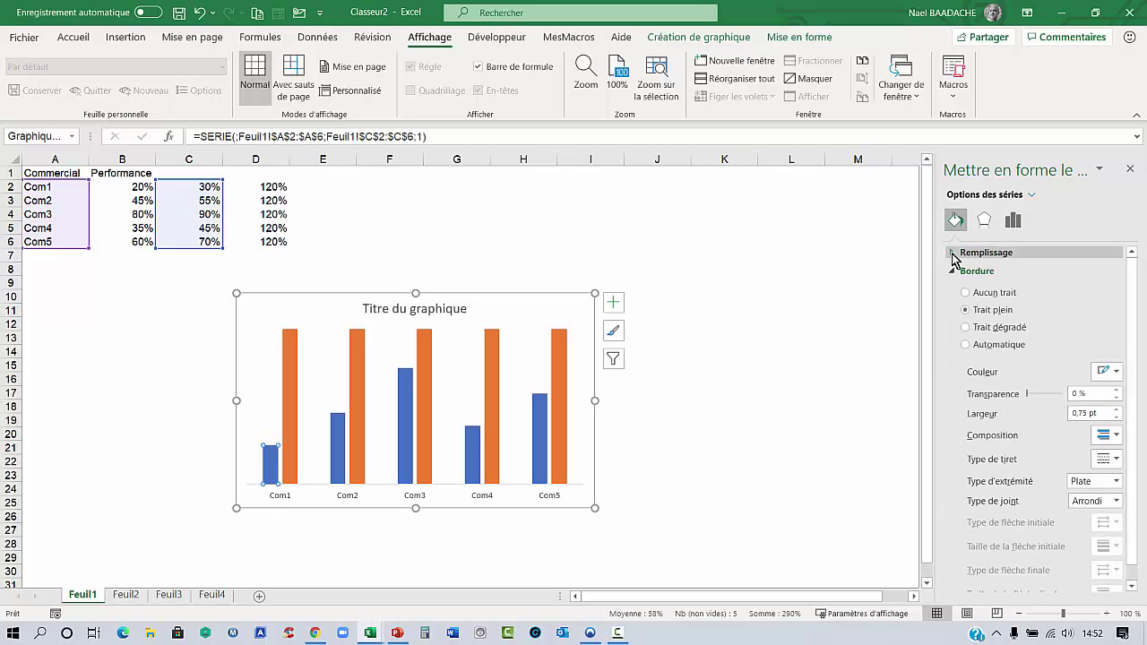
click(953, 255)
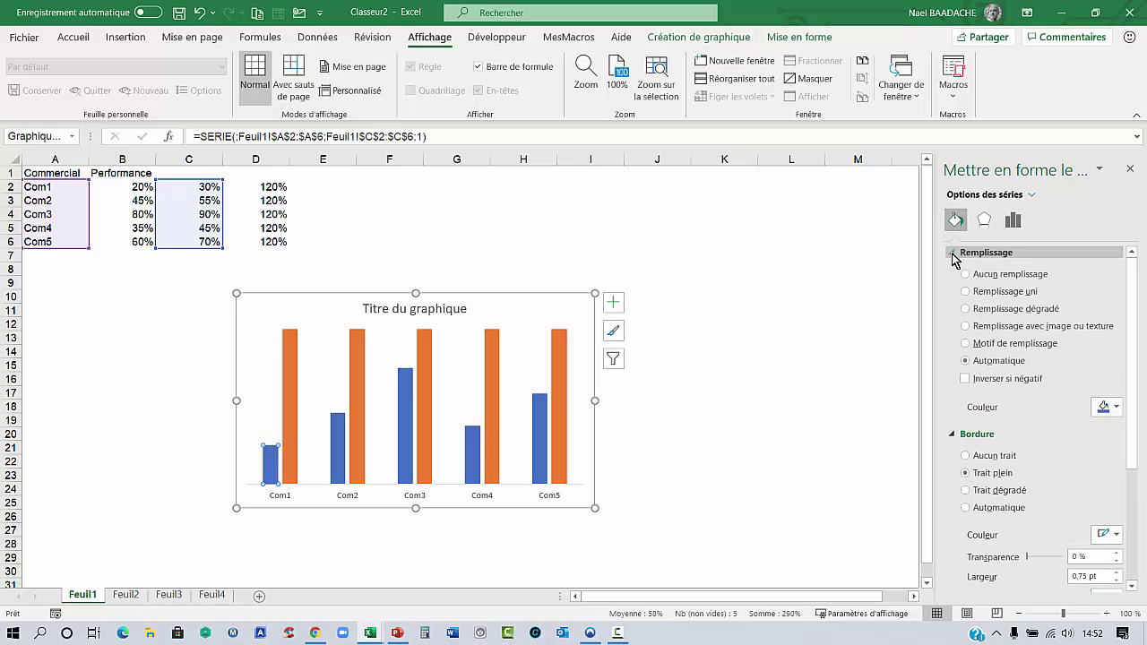
click(1116, 408)
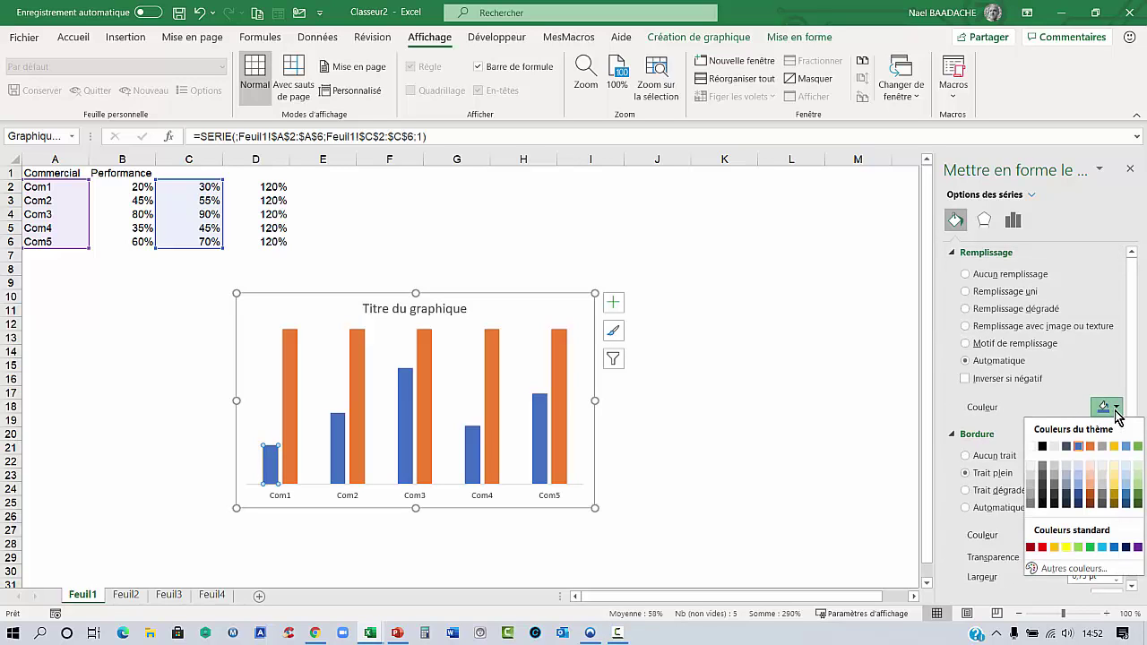
click(1030, 548)
click(343, 446)
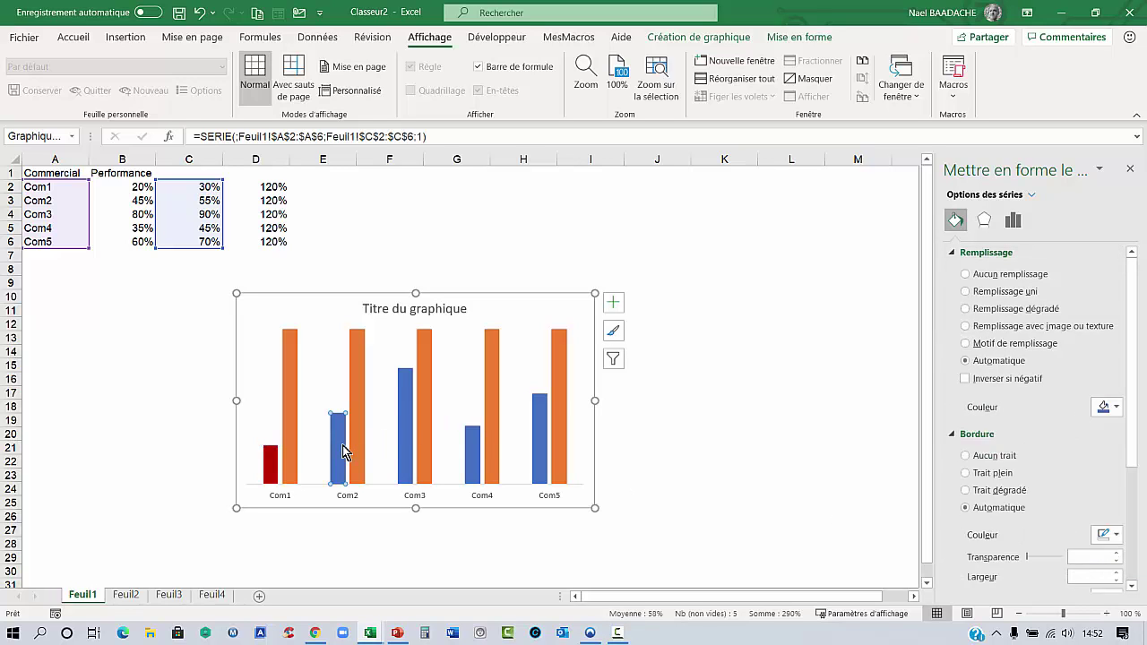
click(1116, 407)
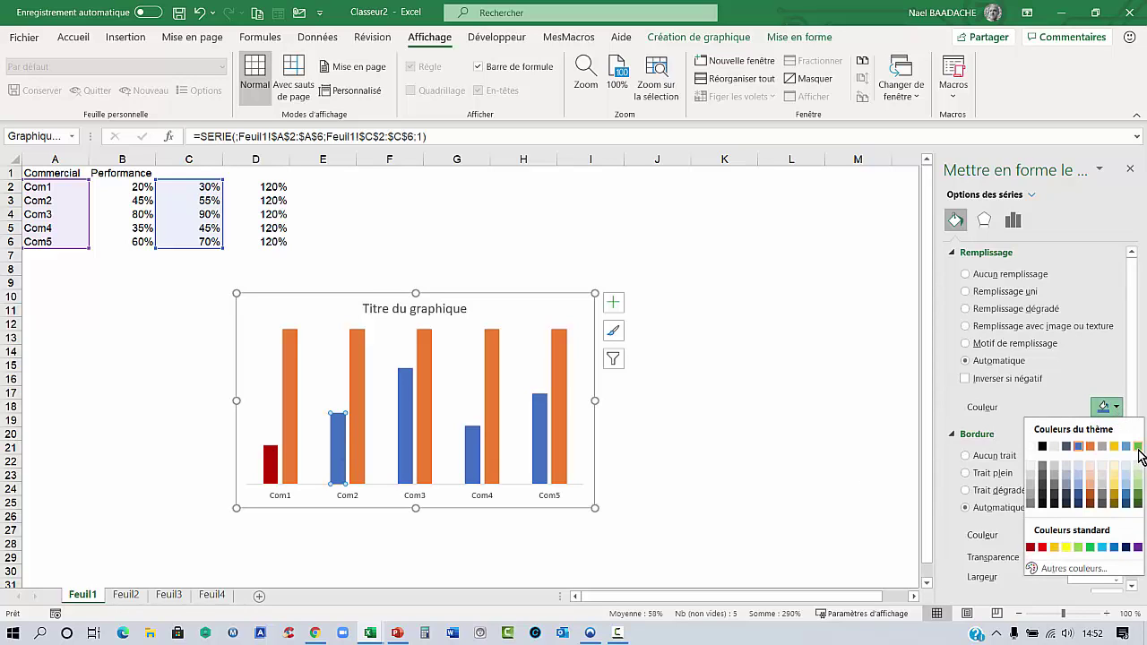
click(1138, 447)
Colour the Com3 bar darker blue, Com4 black and Com5 purple.
click(404, 417)
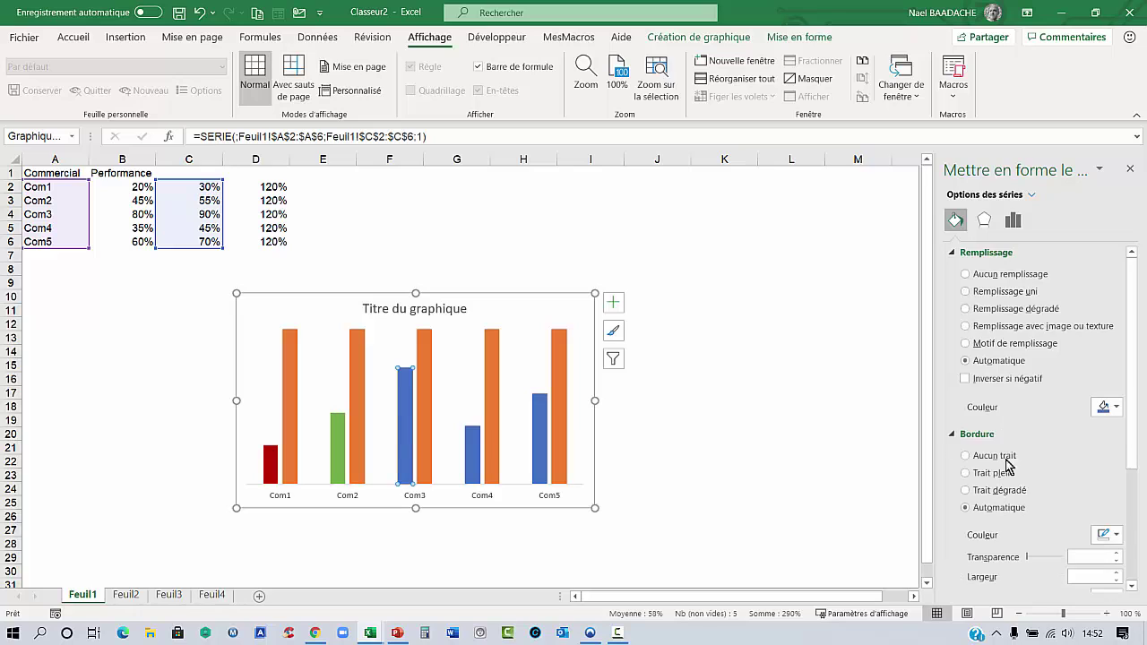
click(1116, 408)
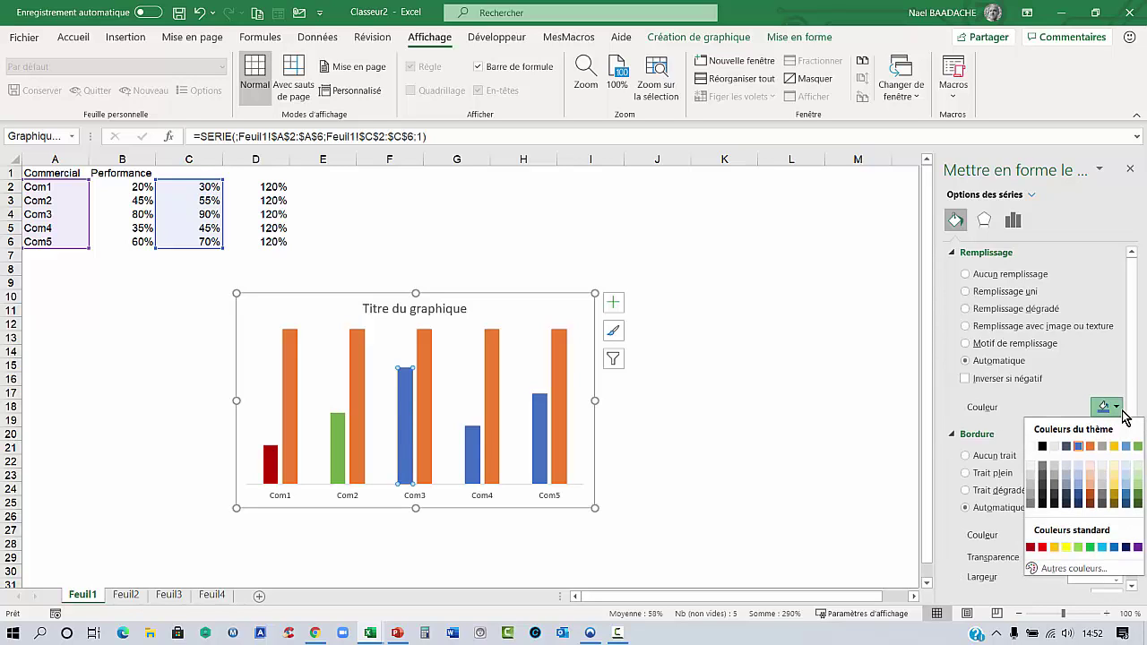
click(1114, 548)
click(473, 459)
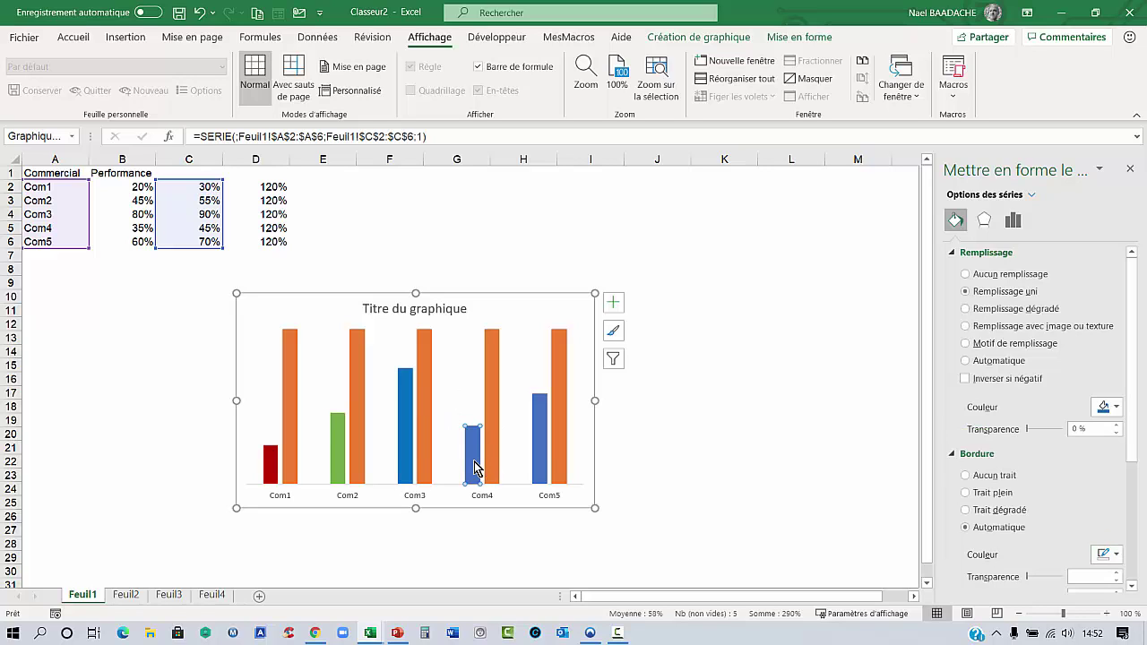
click(1116, 407)
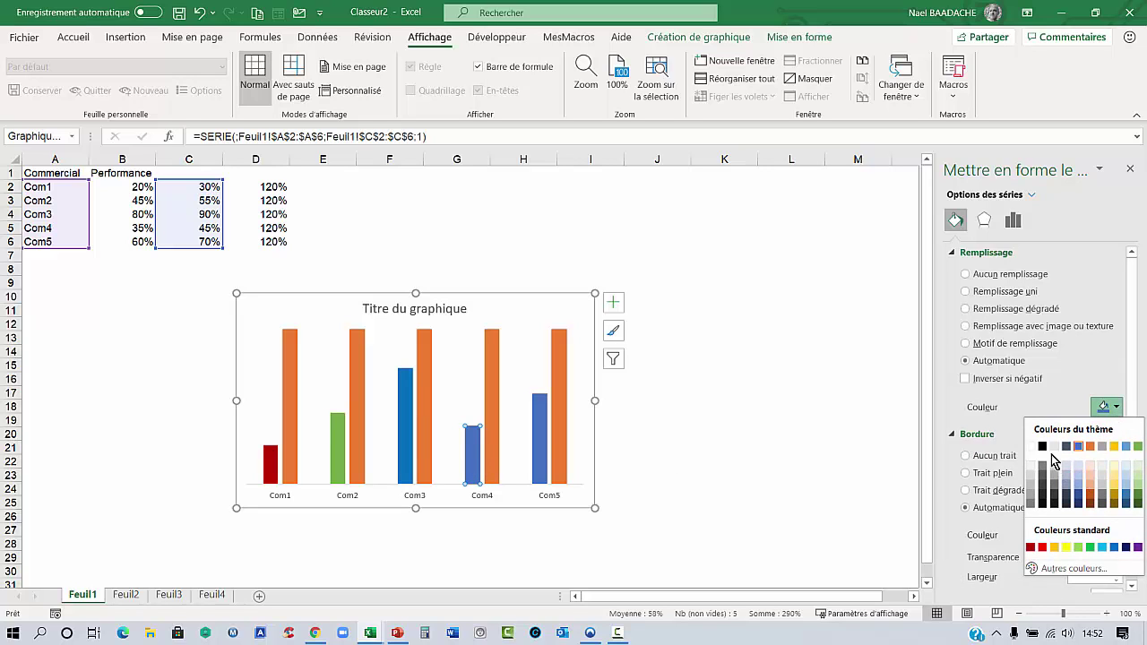
click(1042, 446)
click(545, 423)
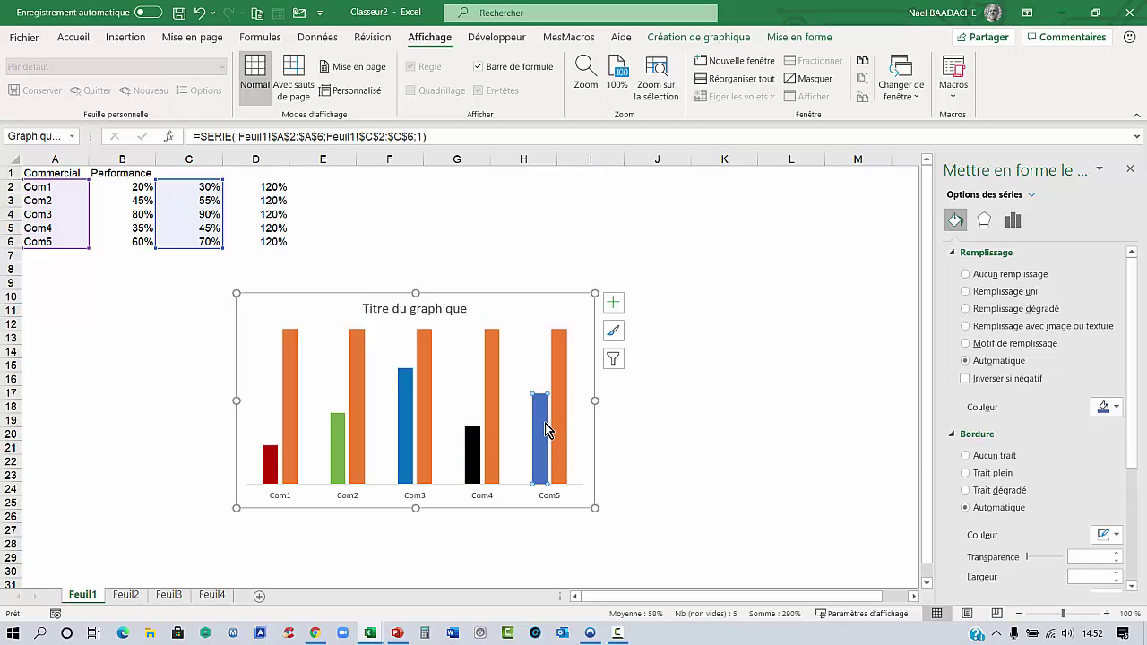
click(1117, 407)
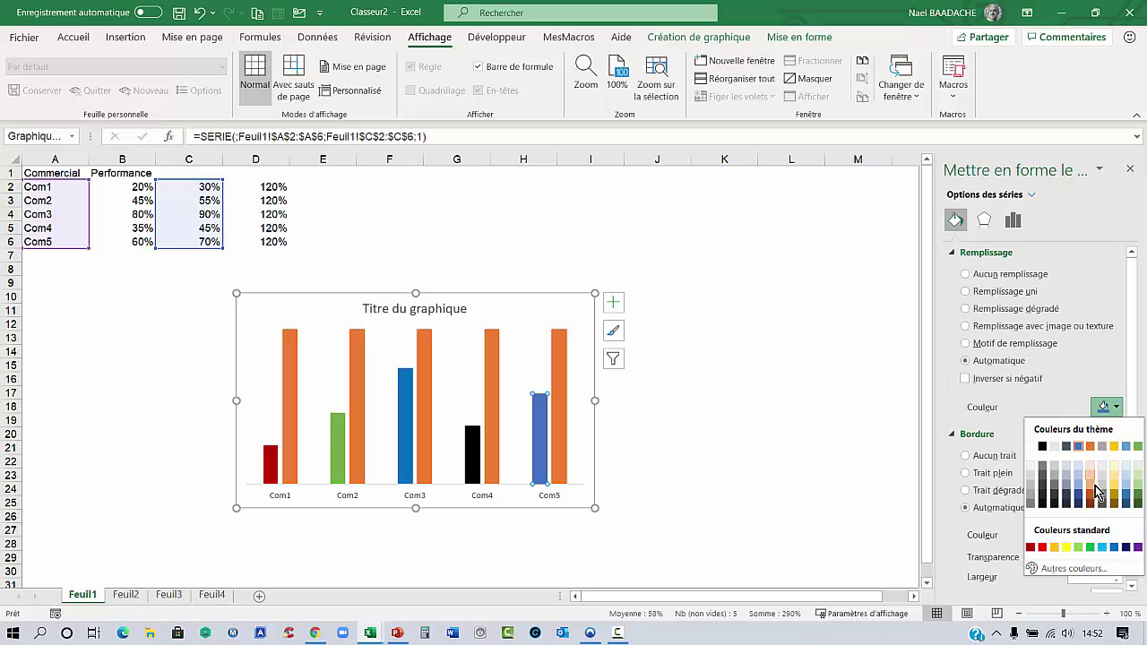
click(1138, 547)
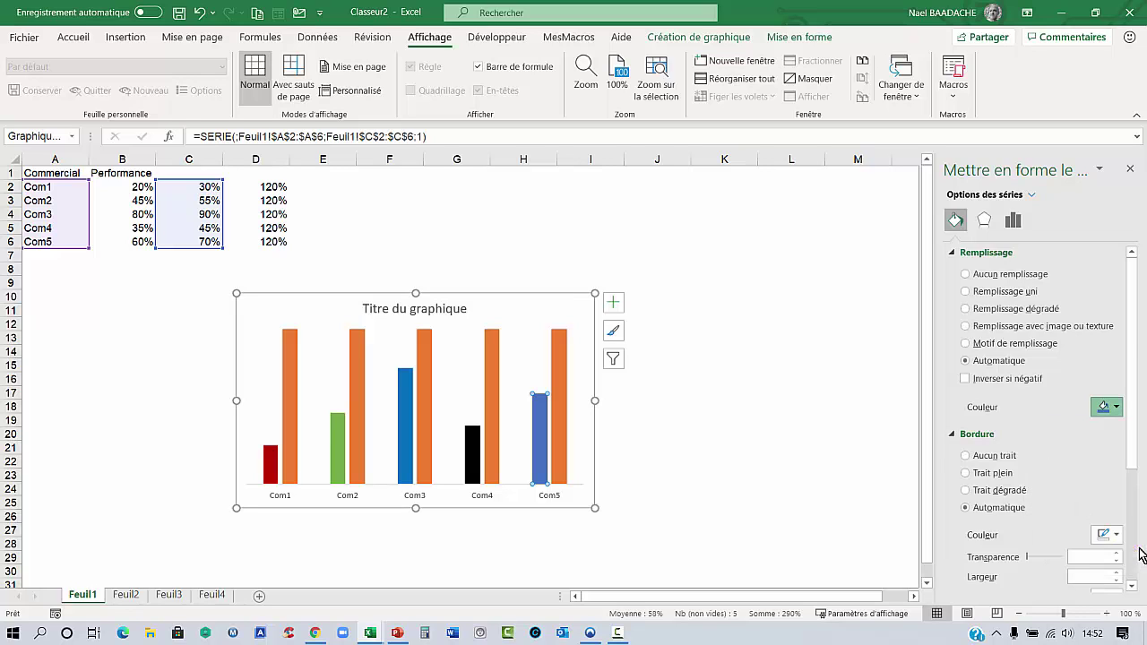
click(148, 182)
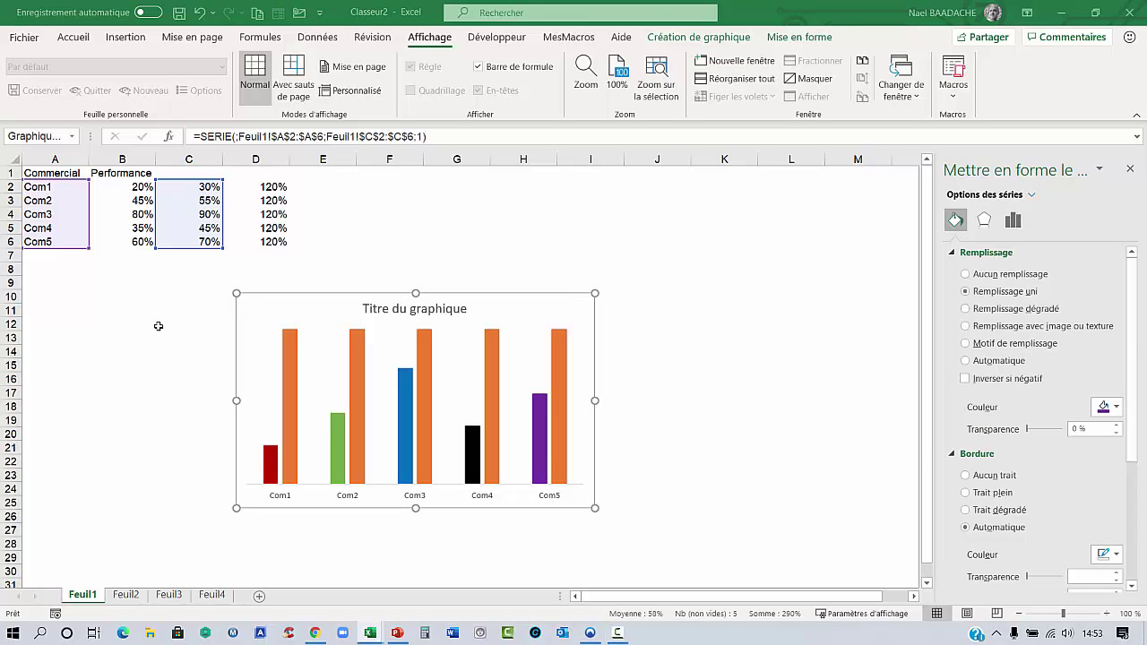
click(159, 326)
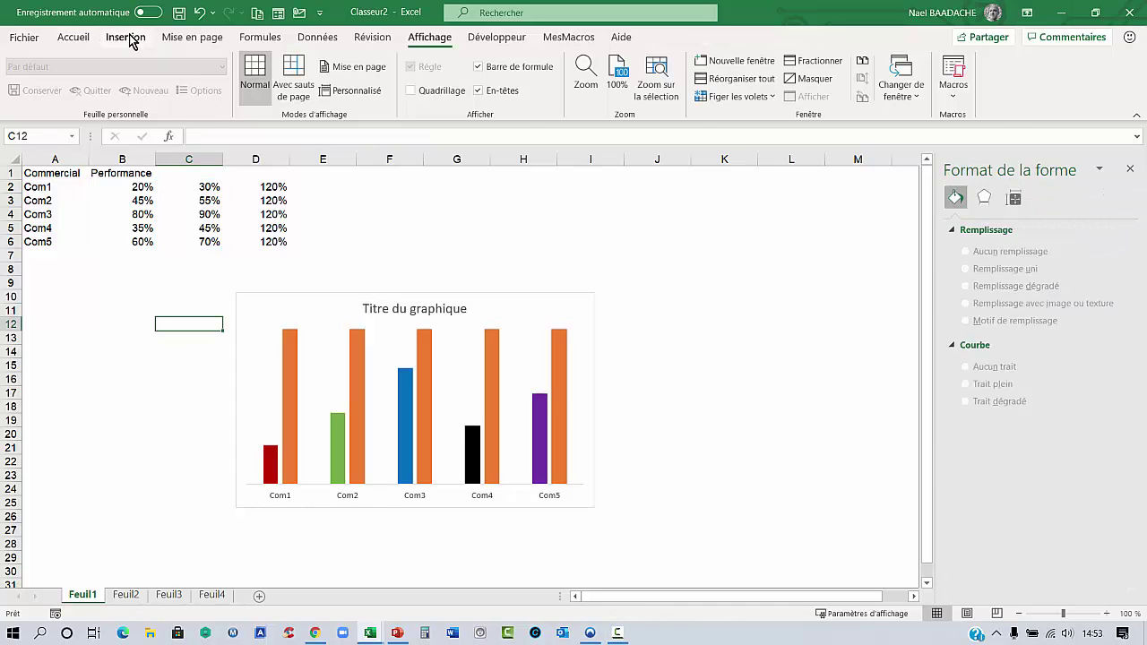
Draw a rectangle shape over roughly columns J–K, rows 6–7.
click(125, 40)
click(197, 99)
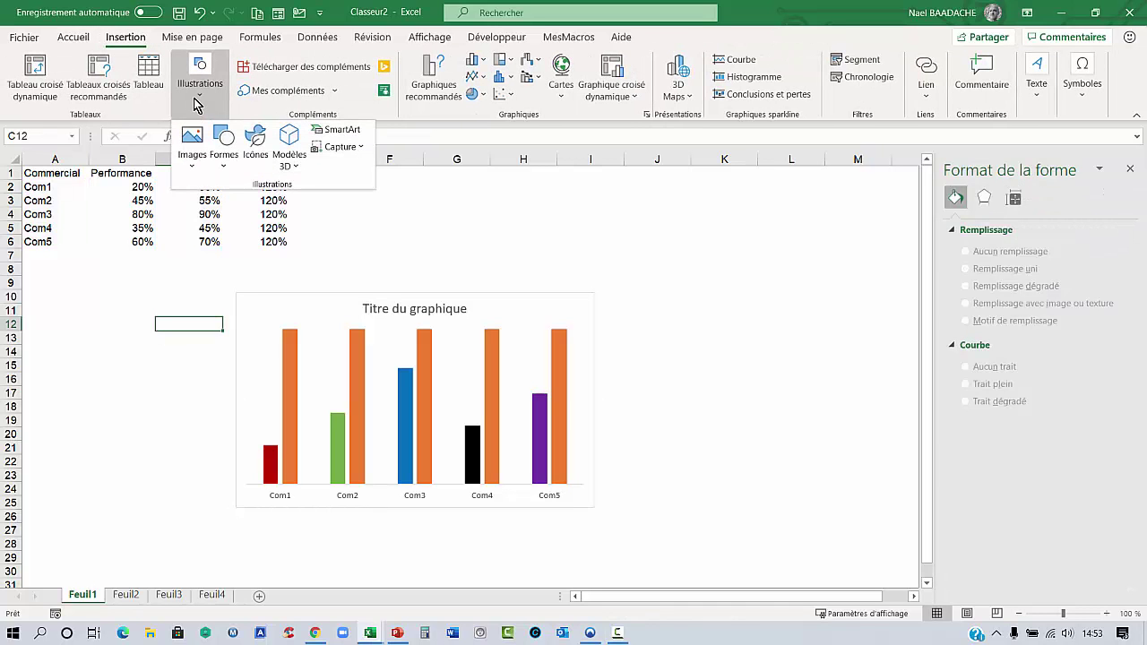
click(225, 157)
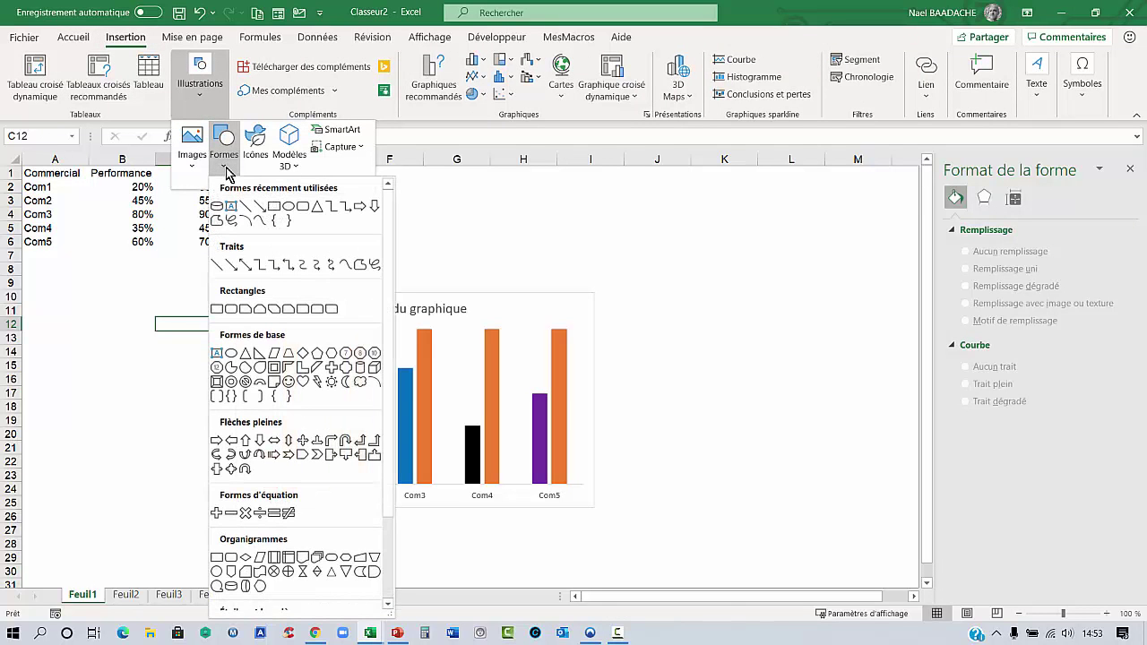
click(274, 207)
drag(670, 239, 748, 262)
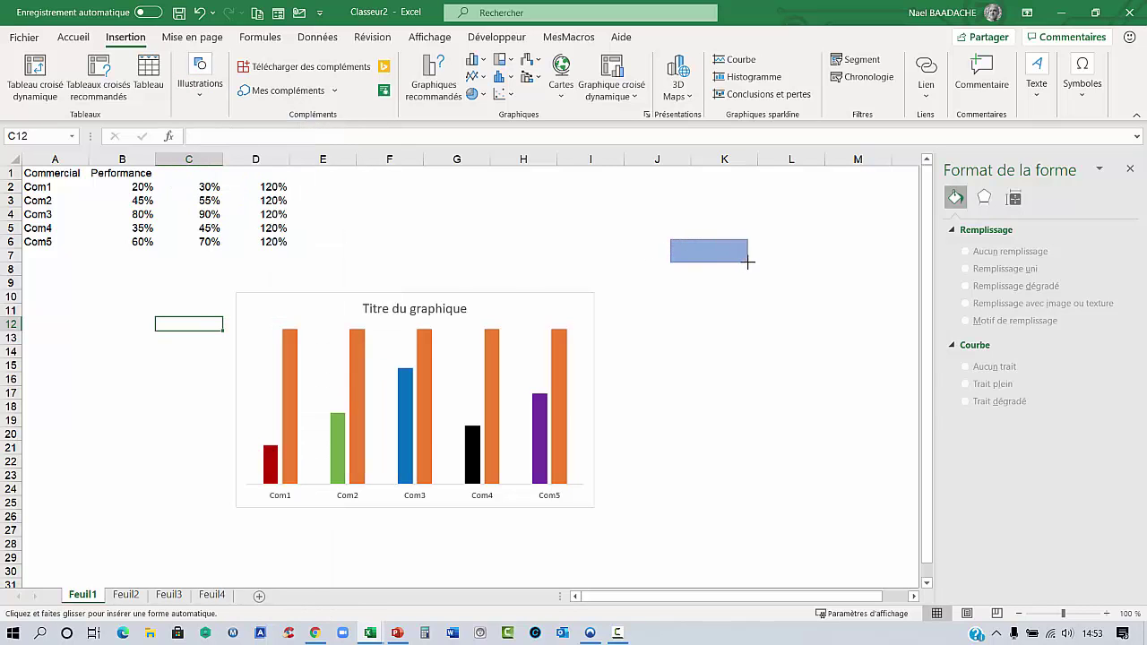
Move the bar chart further left on the sheet and reselect the rectangle.
click(553, 301)
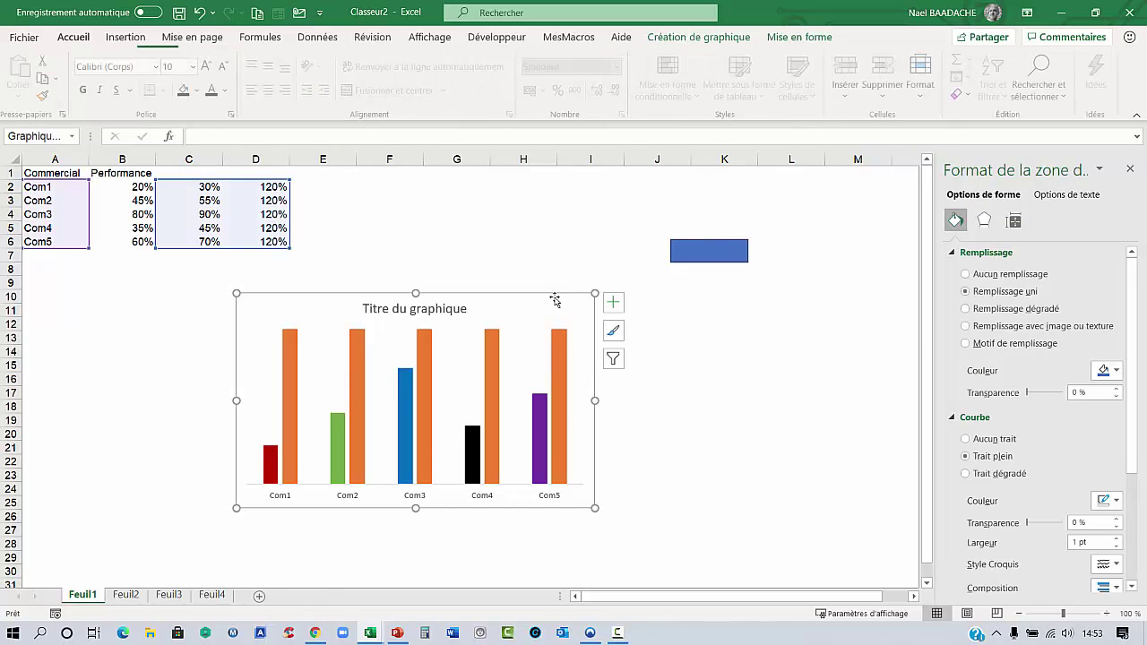
drag(555, 300, 412, 303)
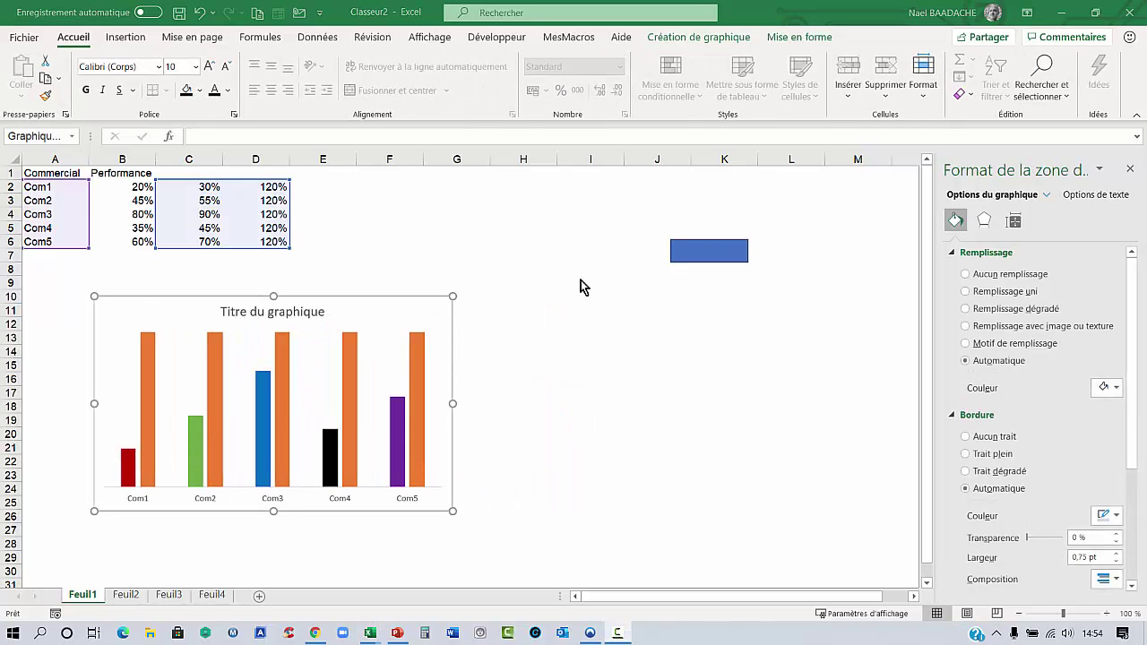
click(717, 257)
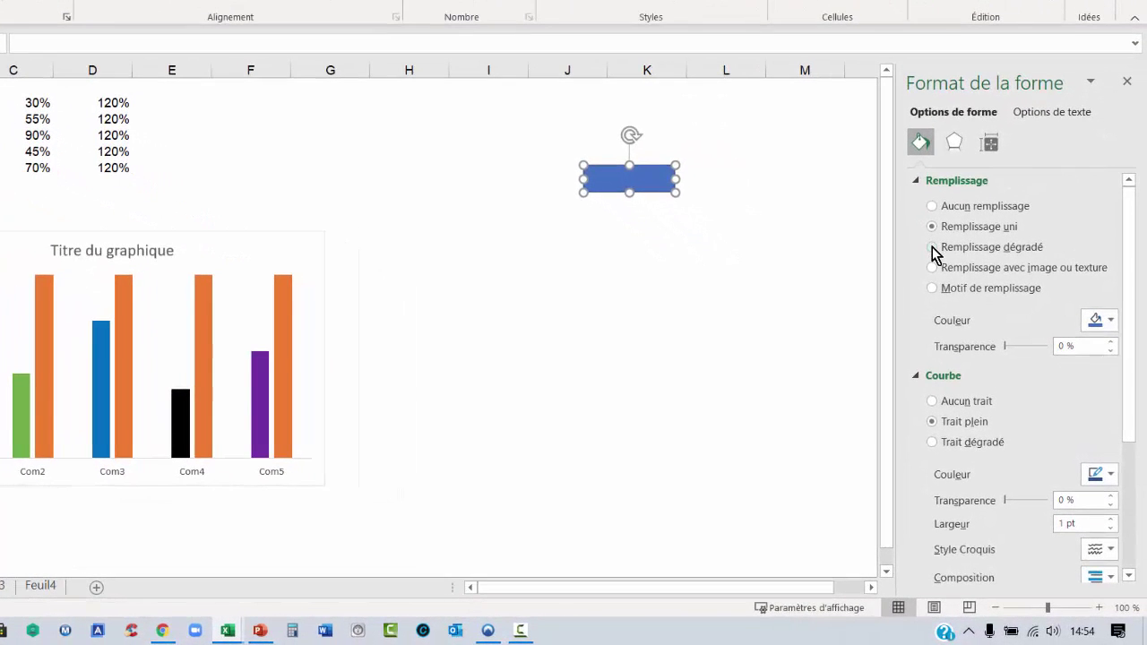
Give the rectangle a linear gradient fill and move the second stop to about 80 %.
click(933, 247)
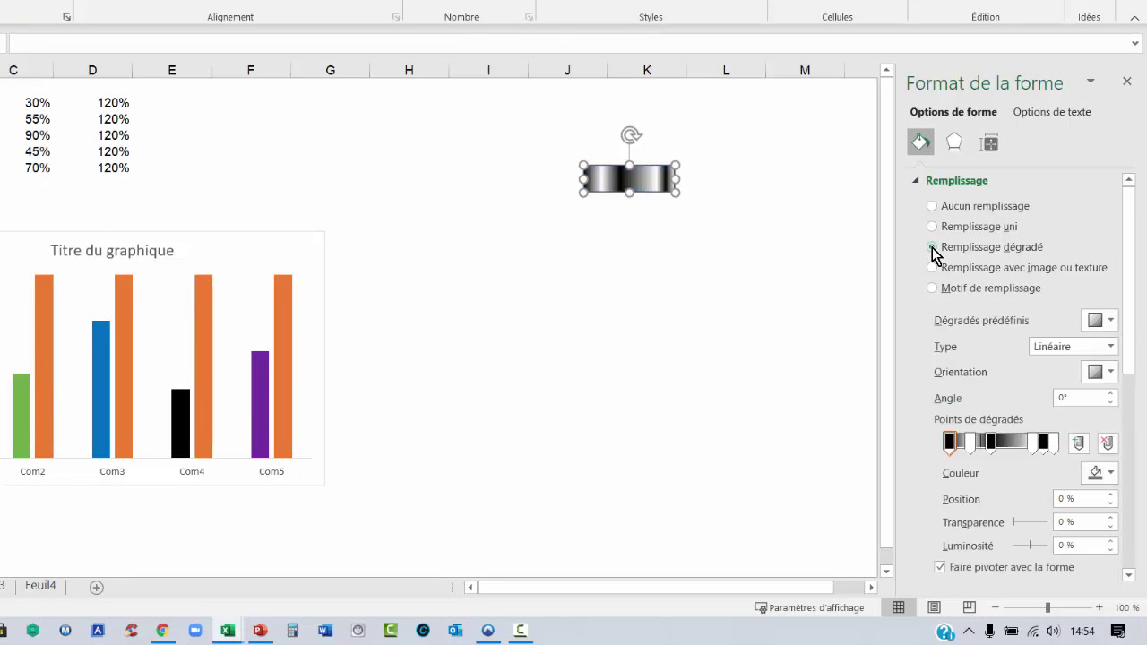
click(587, 396)
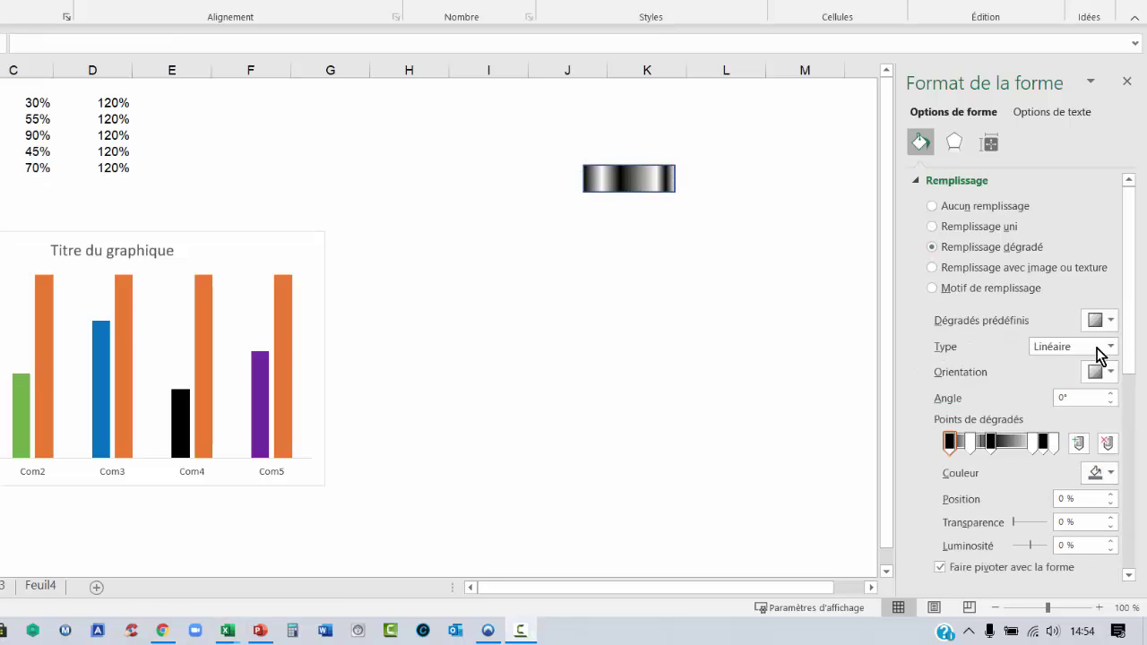
click(1111, 347)
click(1110, 350)
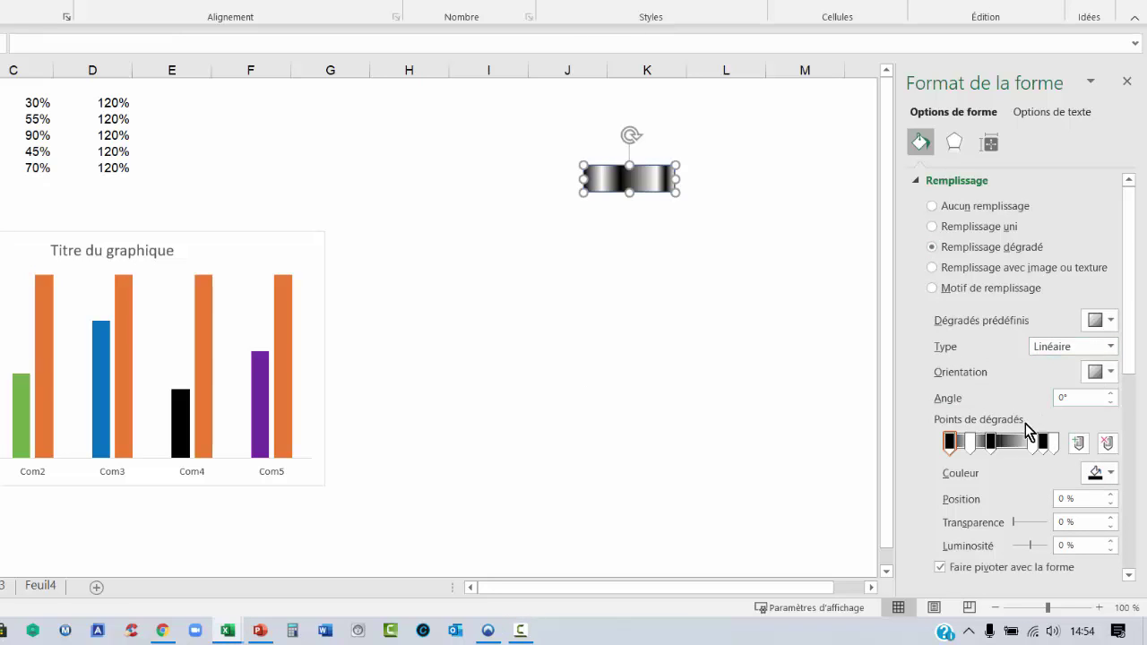
click(971, 443)
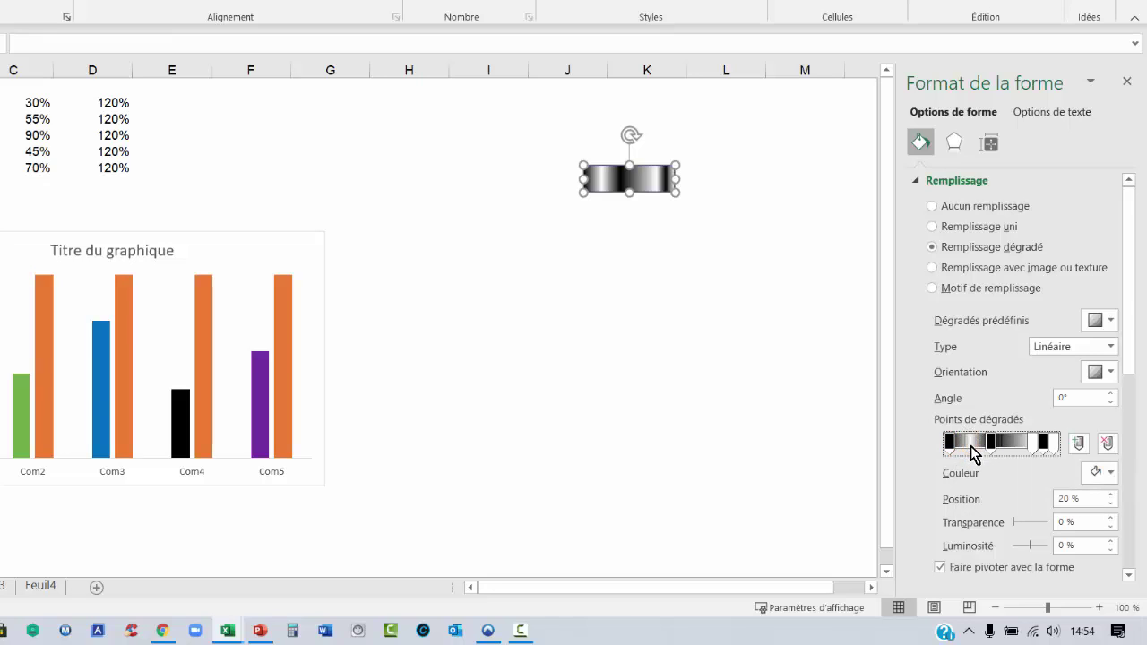
drag(971, 448, 993, 448)
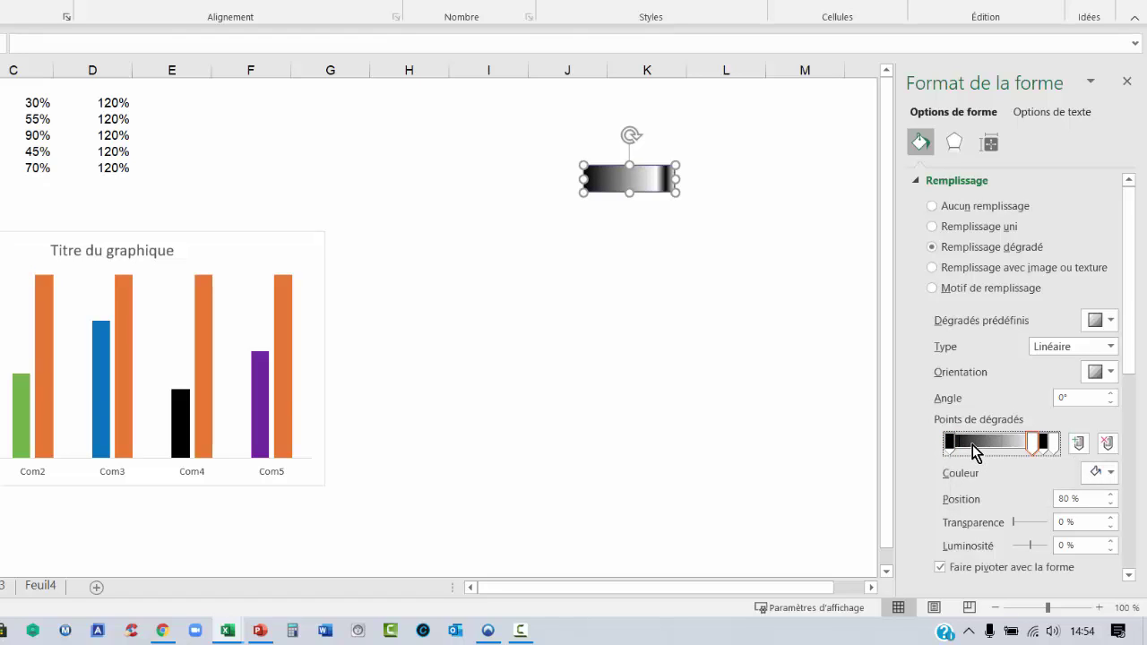
Make the stop near 21 % white, blend it into the black, then delete the rectangle.
click(972, 445)
click(1112, 475)
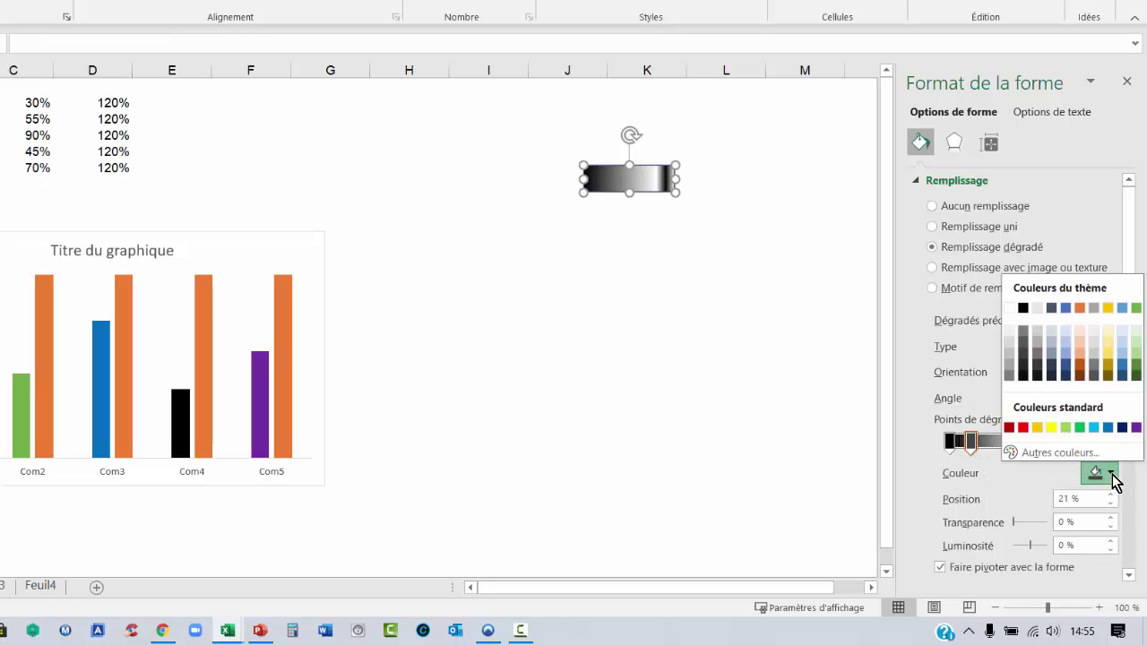
click(1016, 311)
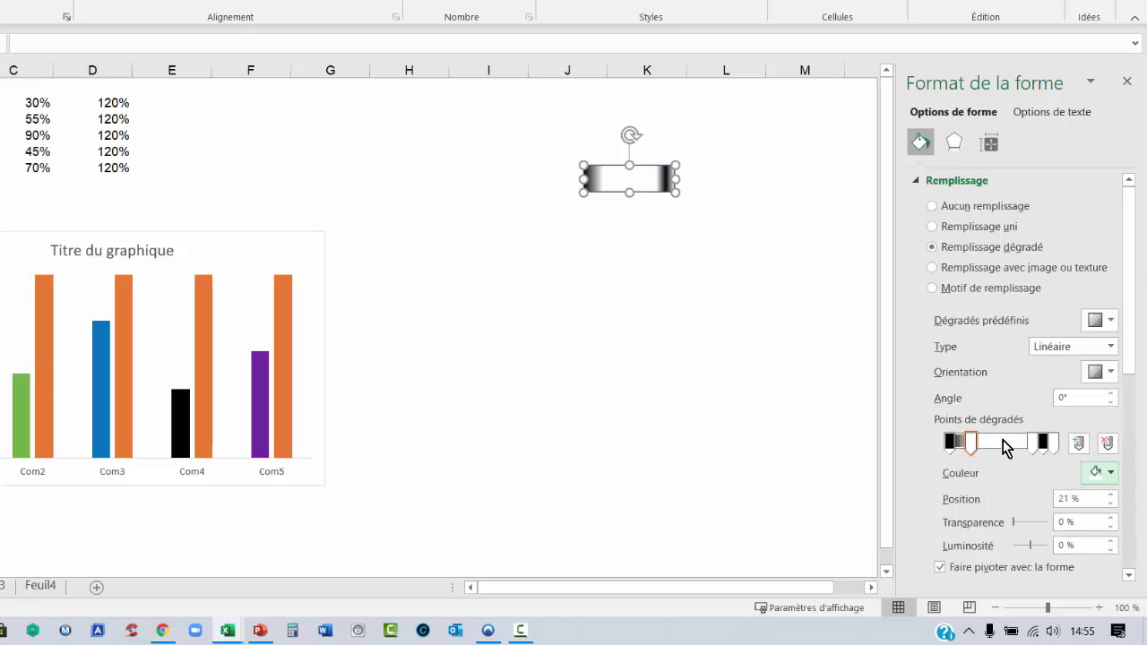
drag(1030, 442, 1039, 443)
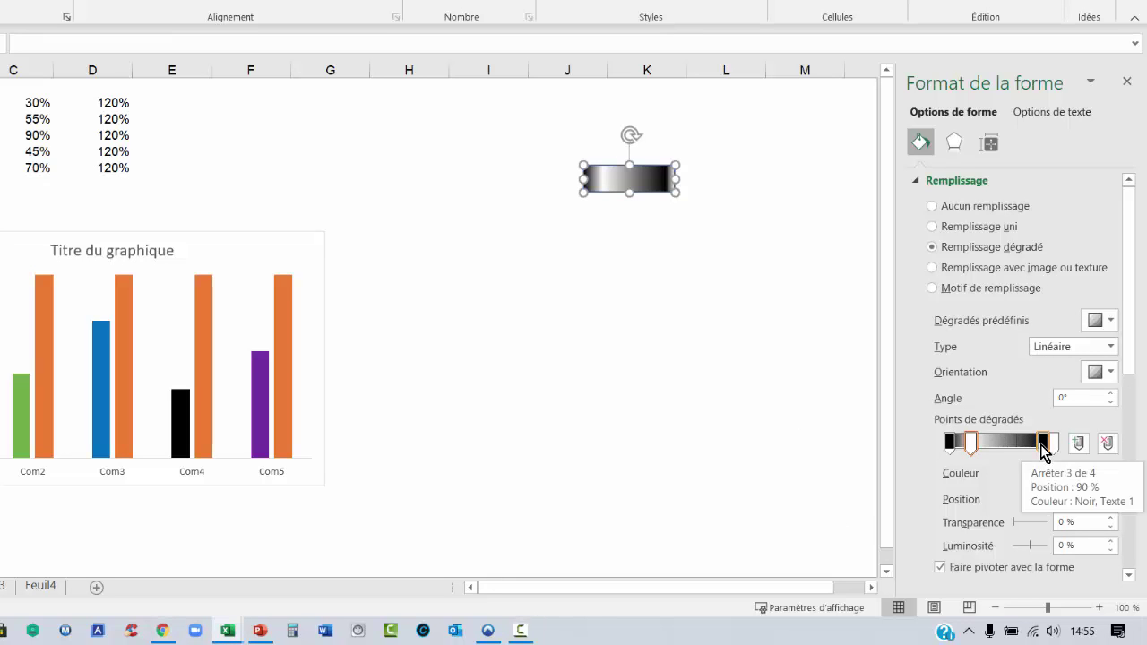
key(Delete)
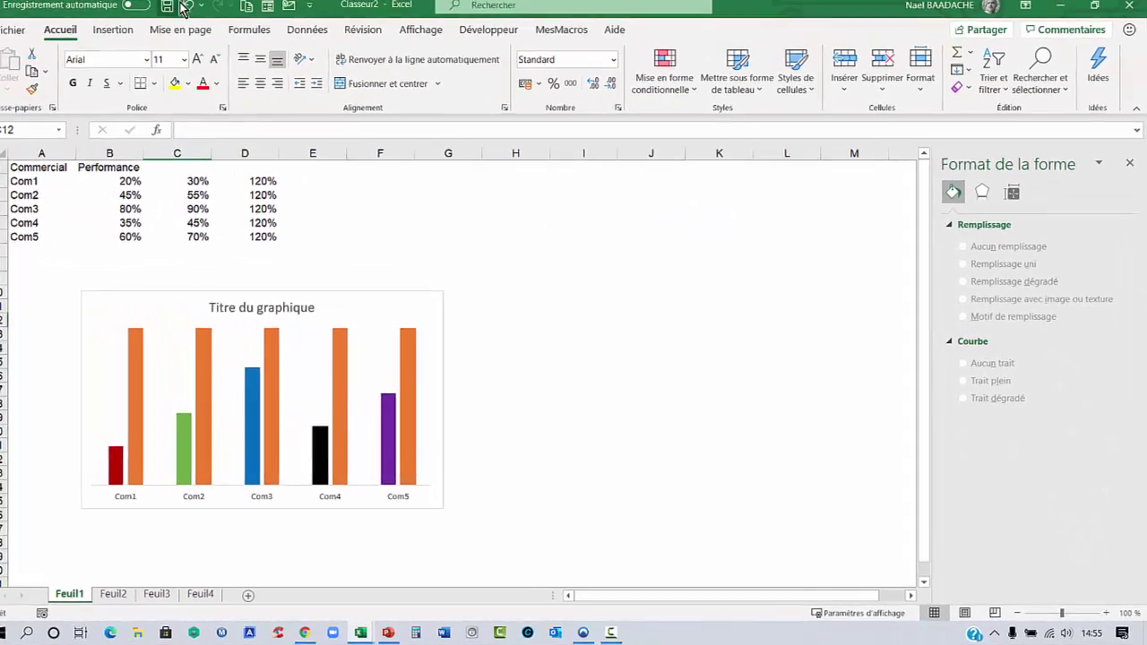
Restore the rectangle, remove its 100 % gradient stop and add a black stop at 37 %.
key(ctrl+z)
drag(1061, 477, 1070, 478)
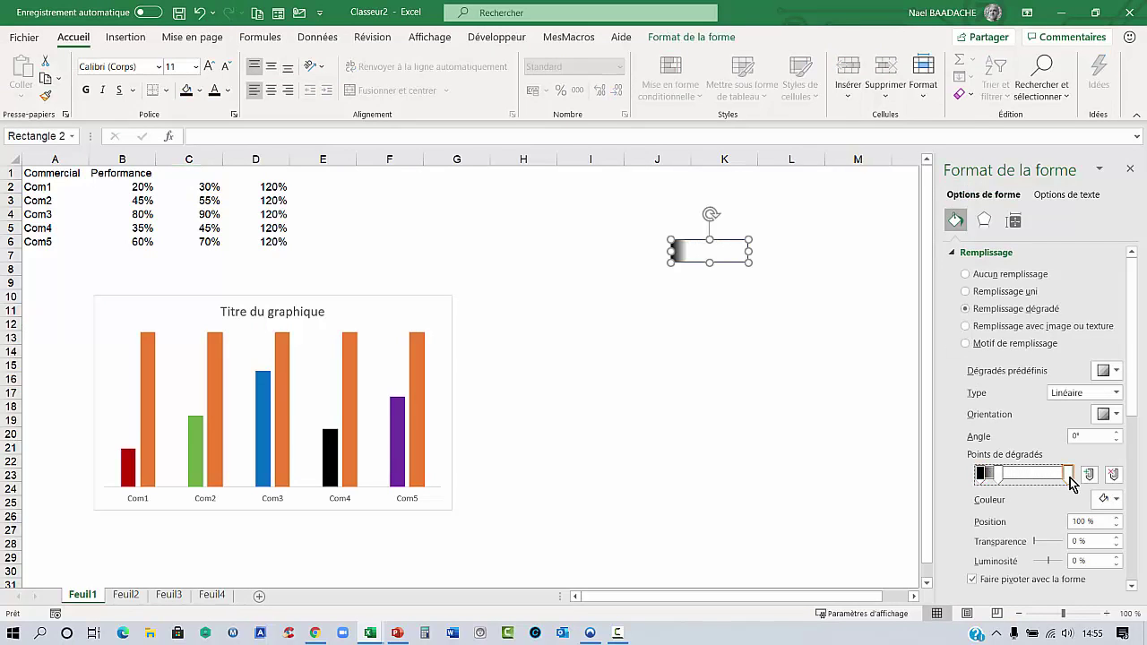
key(Delete)
click(1013, 476)
click(1111, 501)
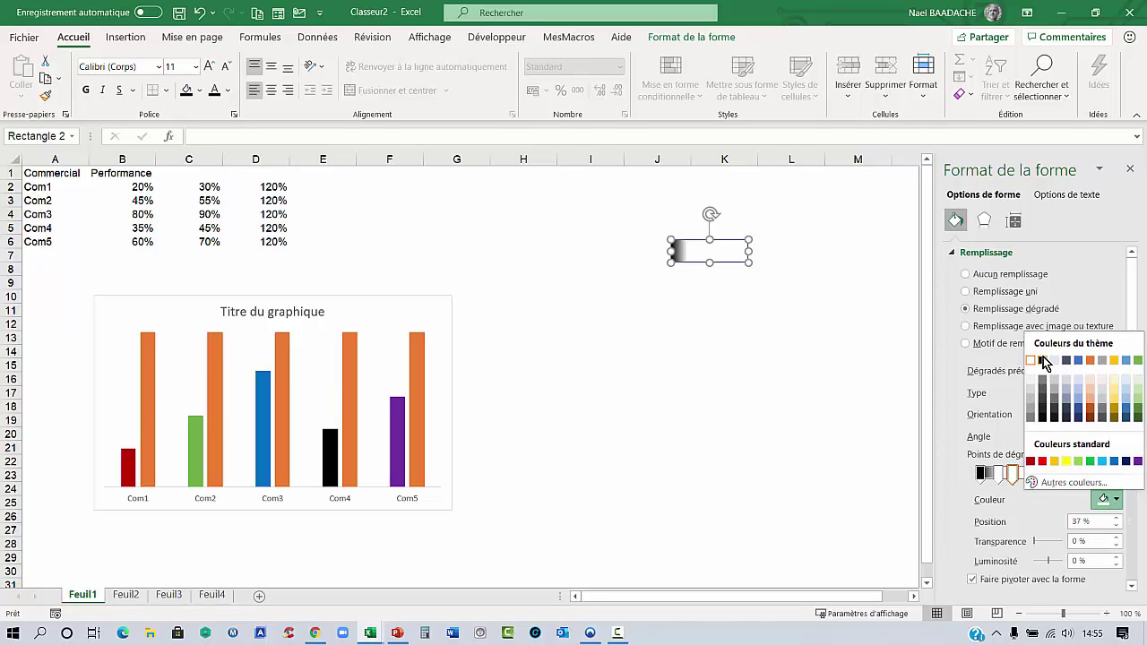
click(1043, 360)
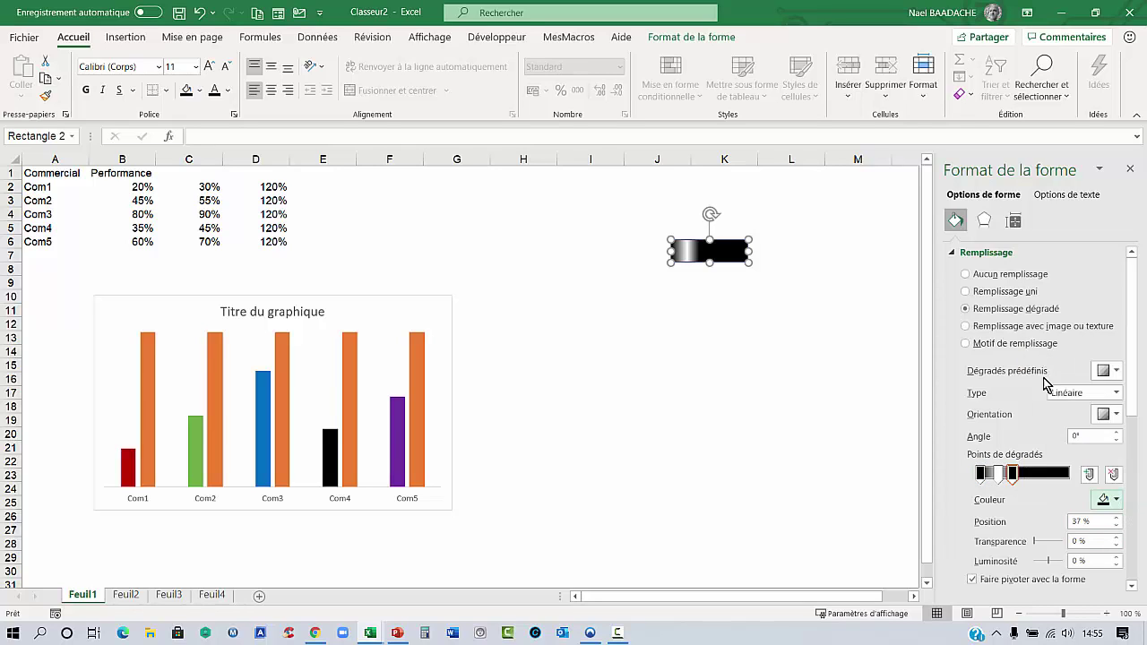
Add white gradient stops around 75–83 % and make the rightmost stop black at 86 %.
click(1048, 474)
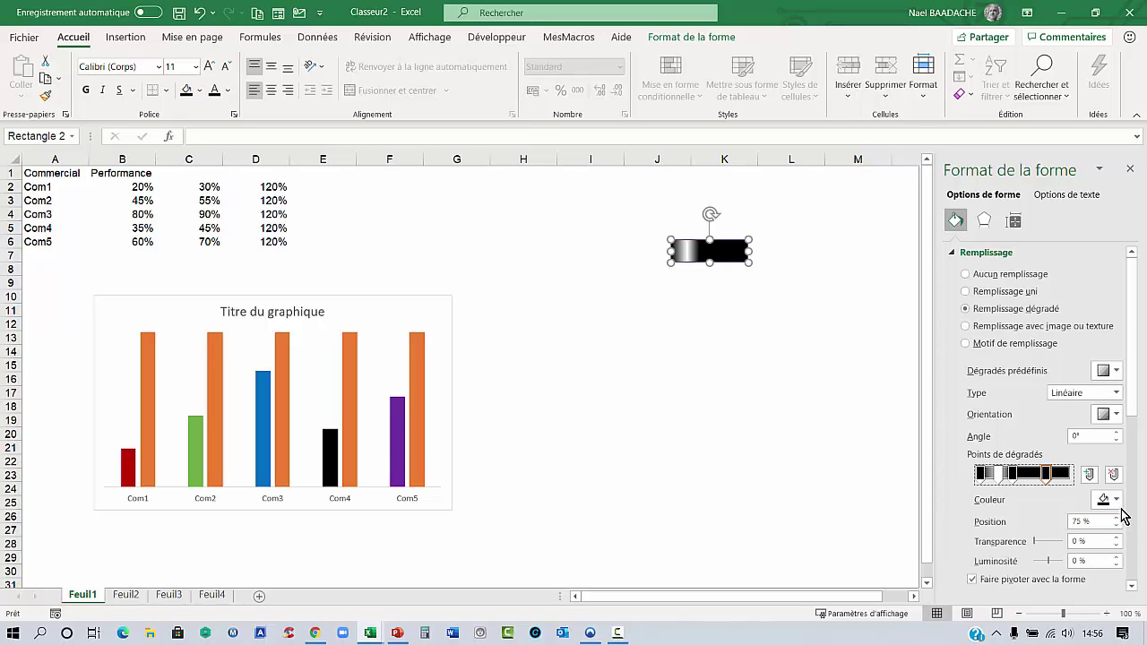
click(1057, 481)
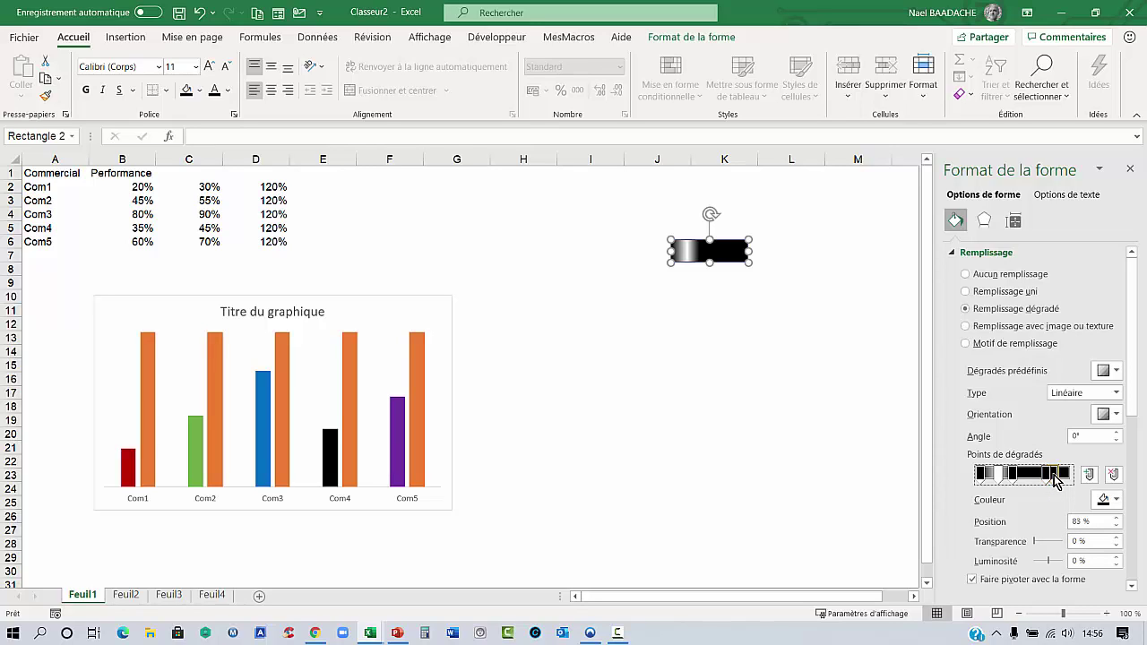
click(1118, 502)
click(1030, 362)
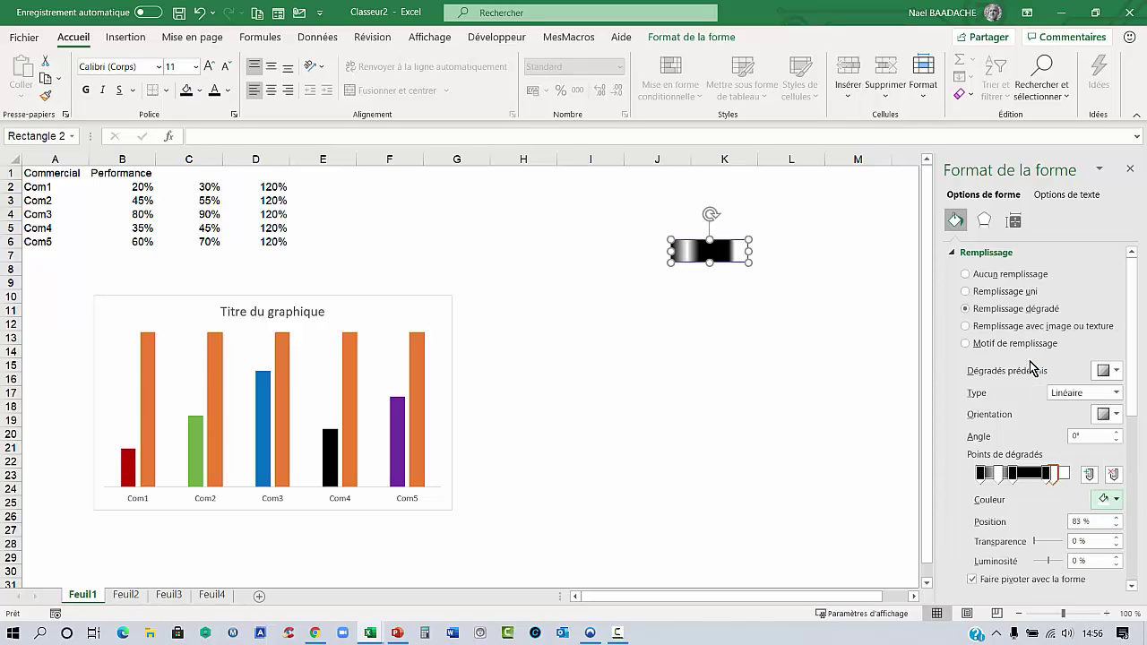
click(1067, 482)
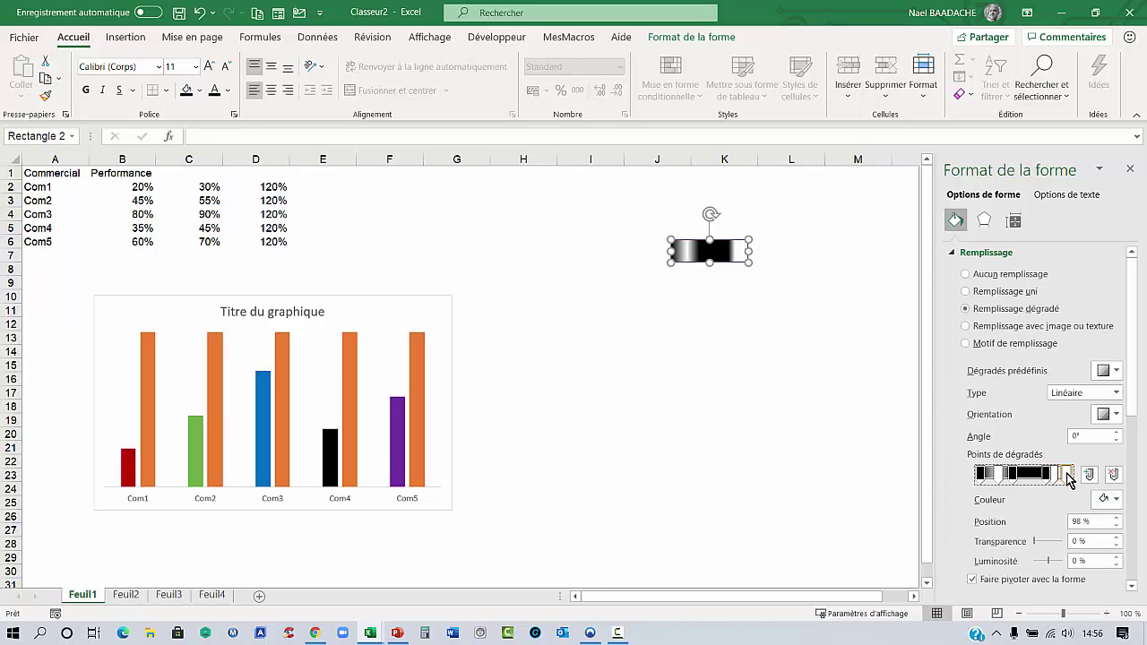
click(1117, 501)
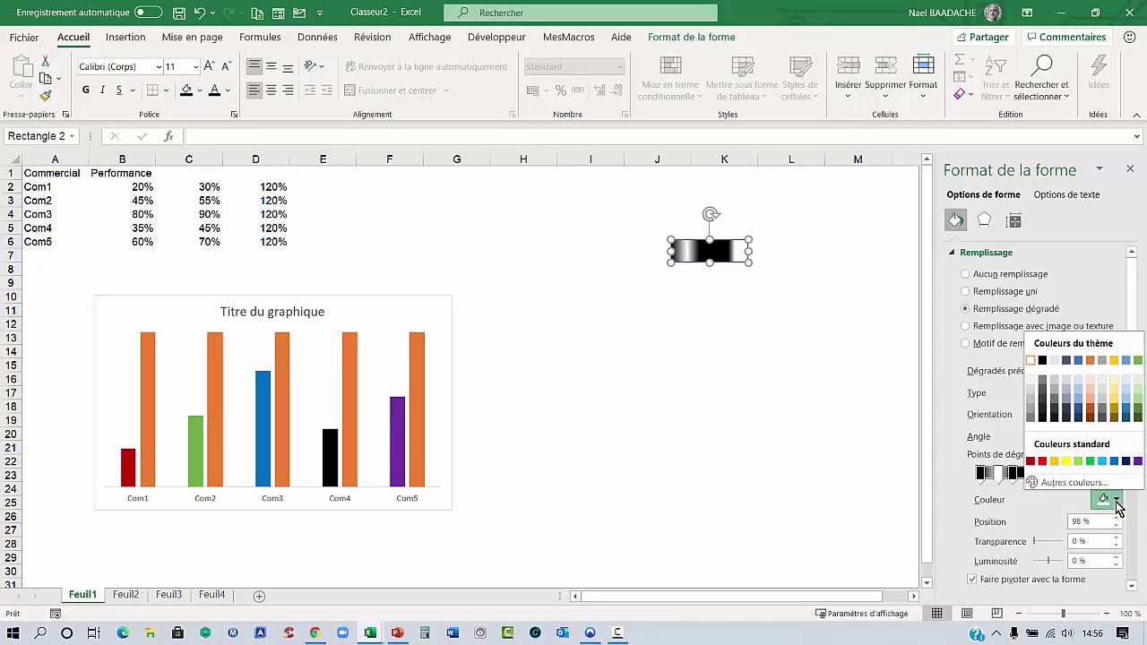
click(1045, 366)
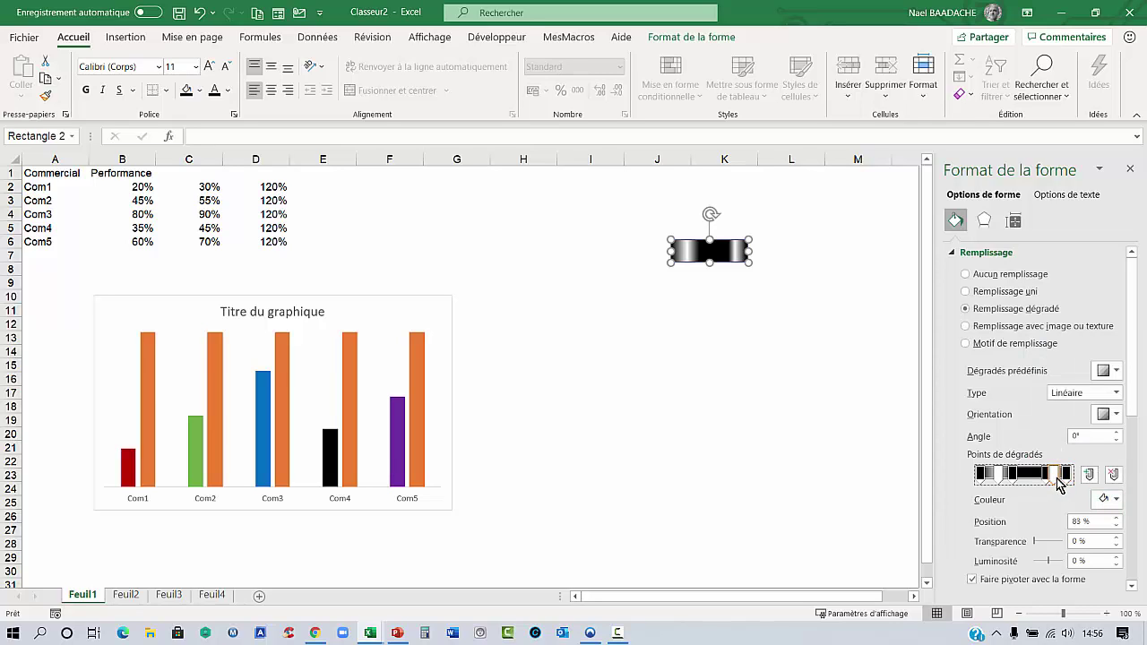
drag(1063, 472, 1046, 475)
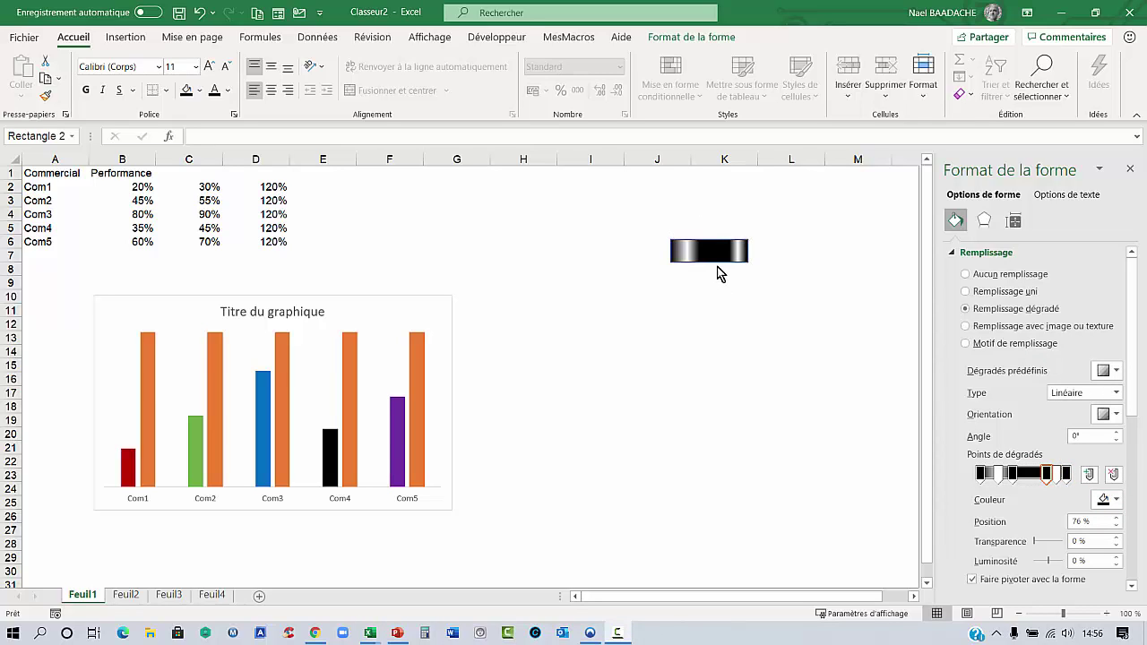
click(720, 264)
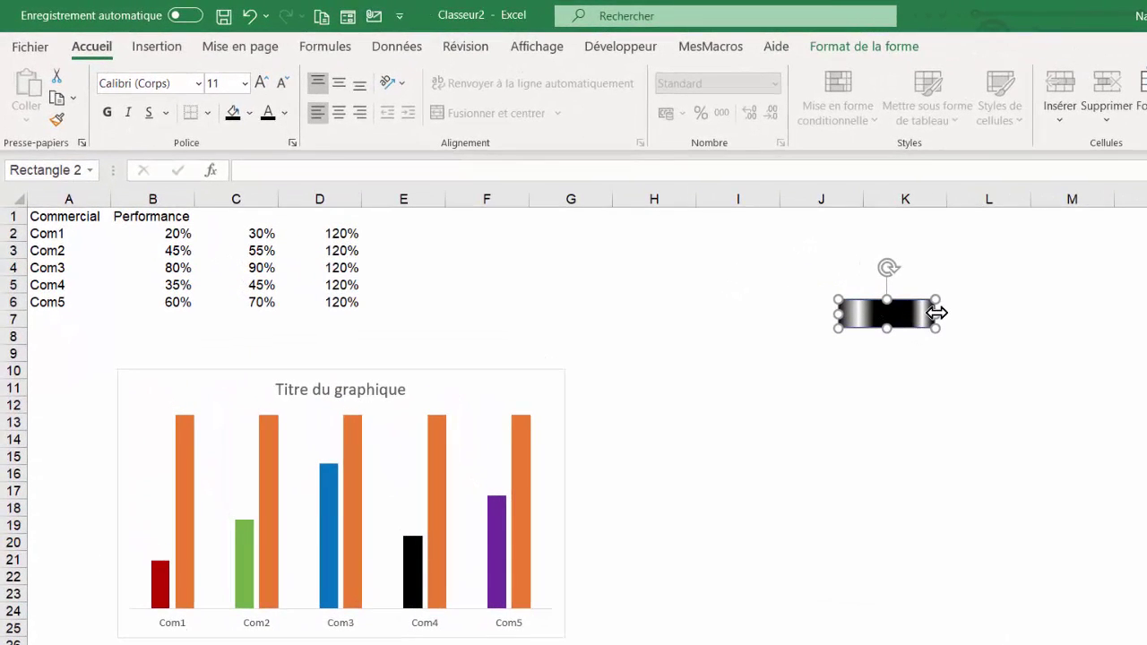
Remove the gradient rectangle's outline with Sans contour.
click(883, 48)
click(517, 96)
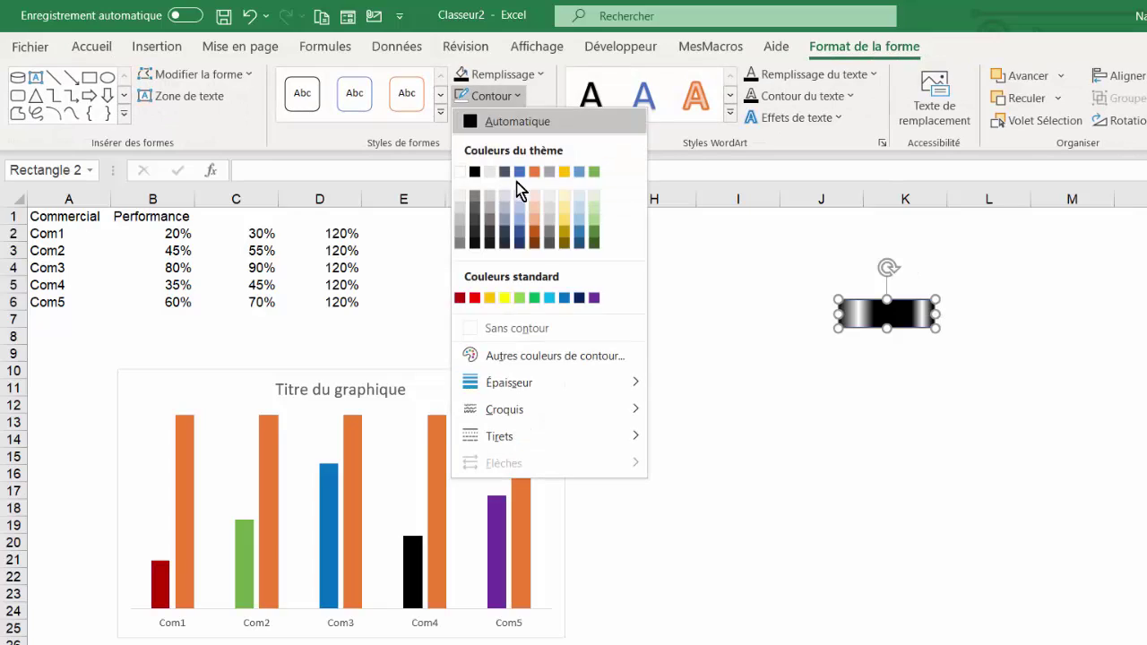
click(536, 331)
click(796, 433)
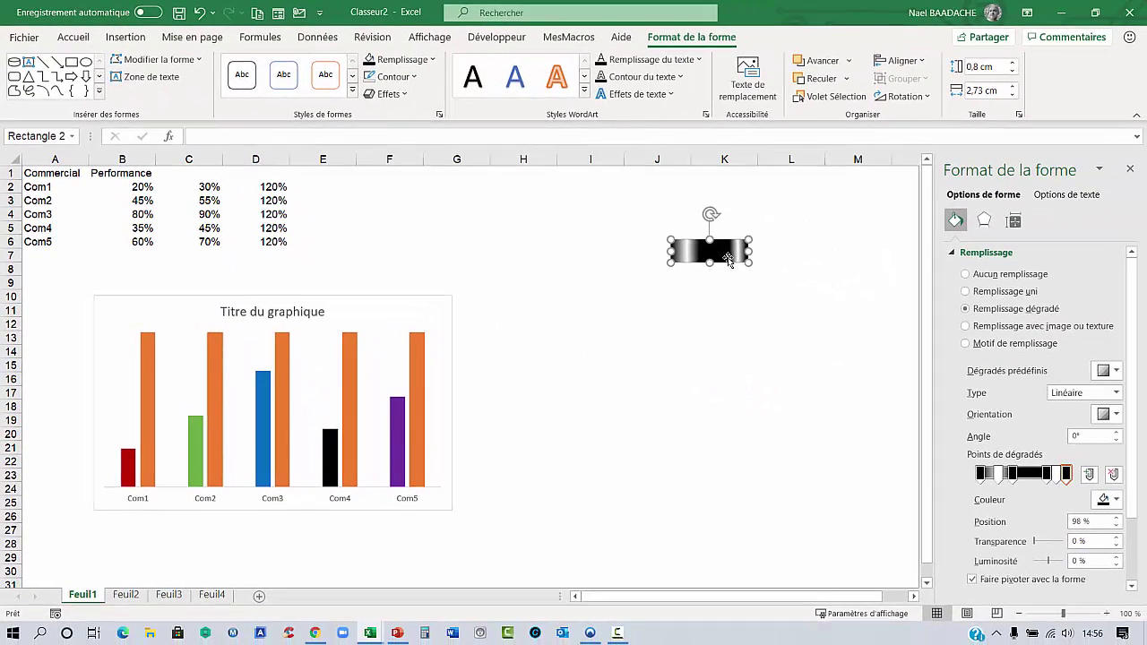
Duplicate the rectangle twice, dropping one copy near row 22 and moving the other over the original.
key(ctrl+d)
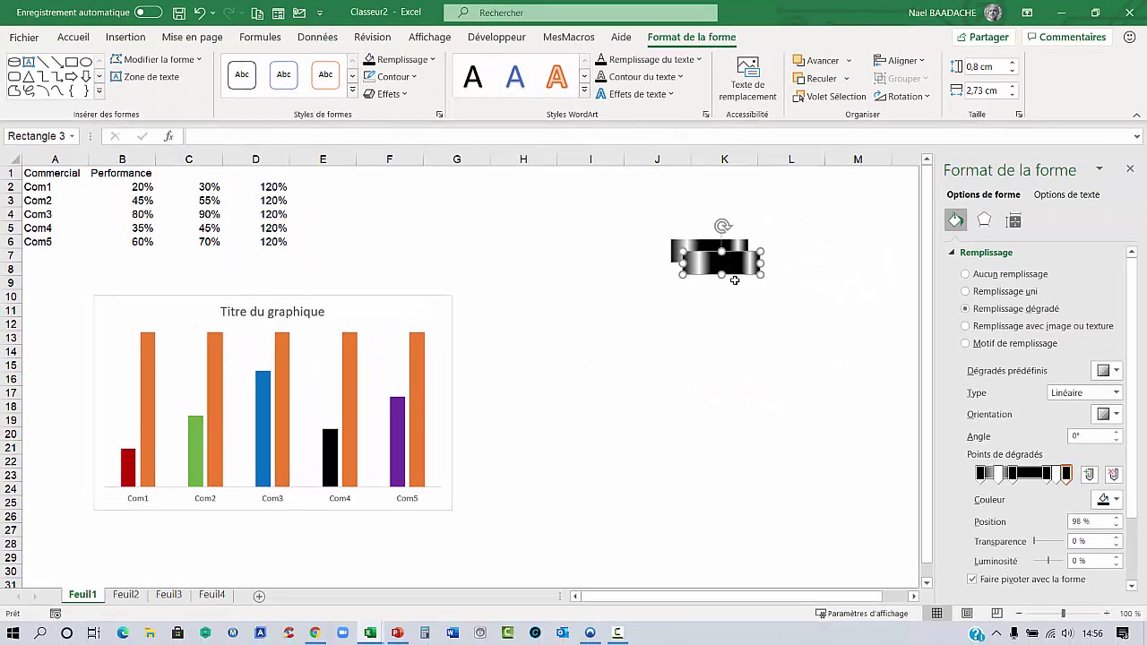
drag(737, 278, 718, 463)
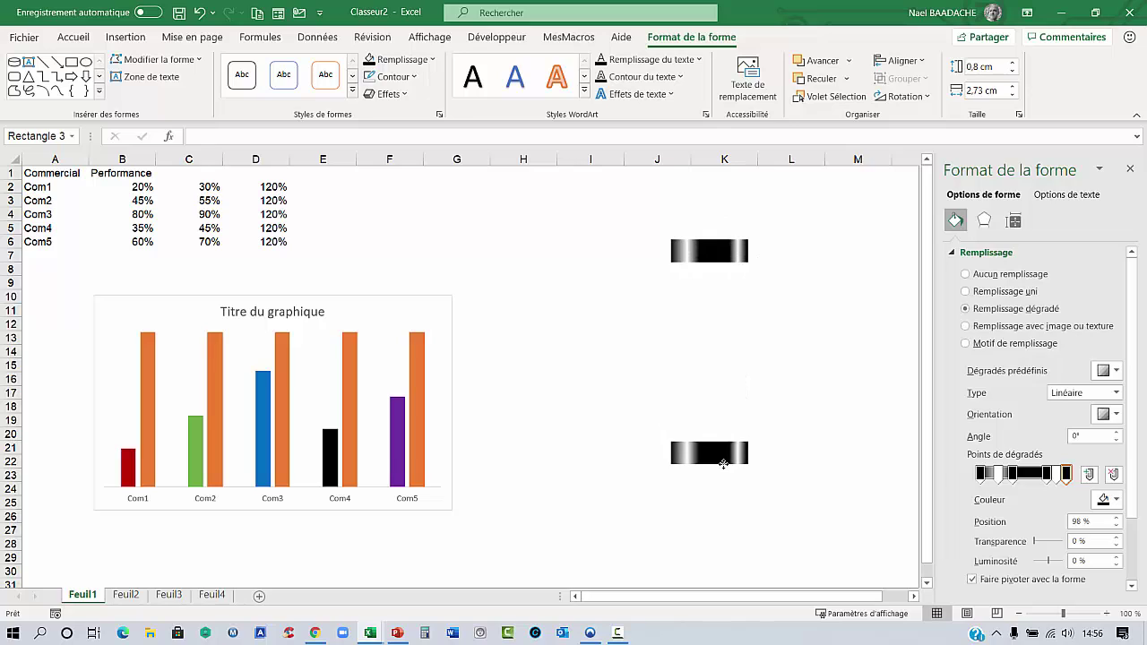
drag(718, 463, 725, 463)
key(ctrl+d)
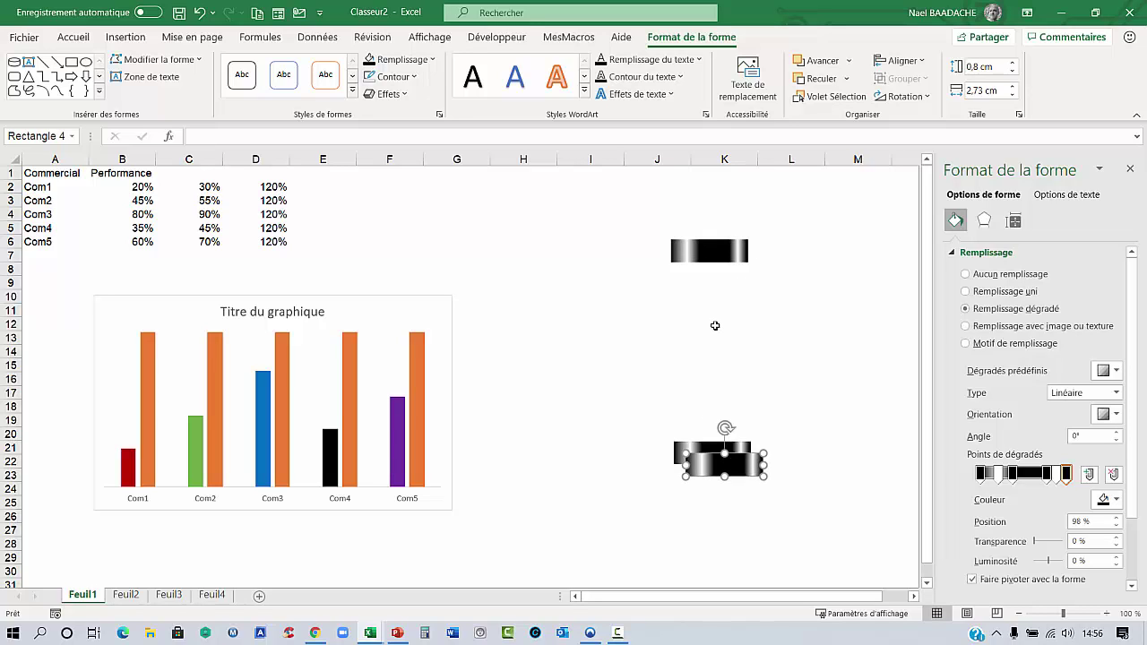
drag(751, 475, 738, 284)
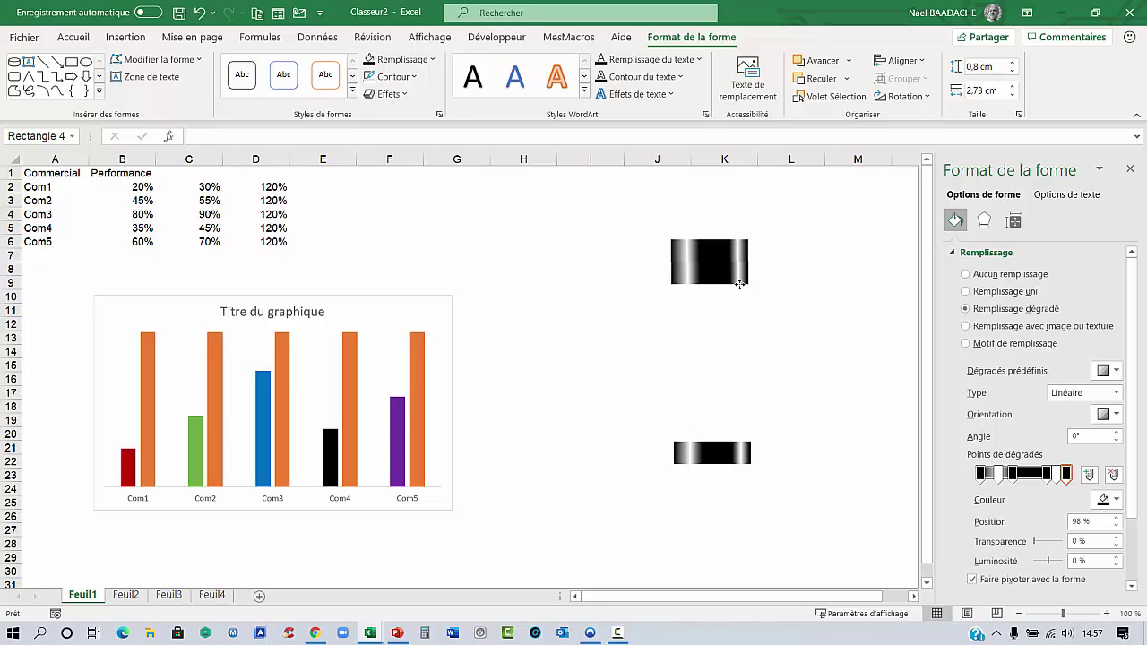
Align the copy over the original and stretch the upper copy down to the bottom piece.
drag(737, 284, 738, 284)
key(Left)
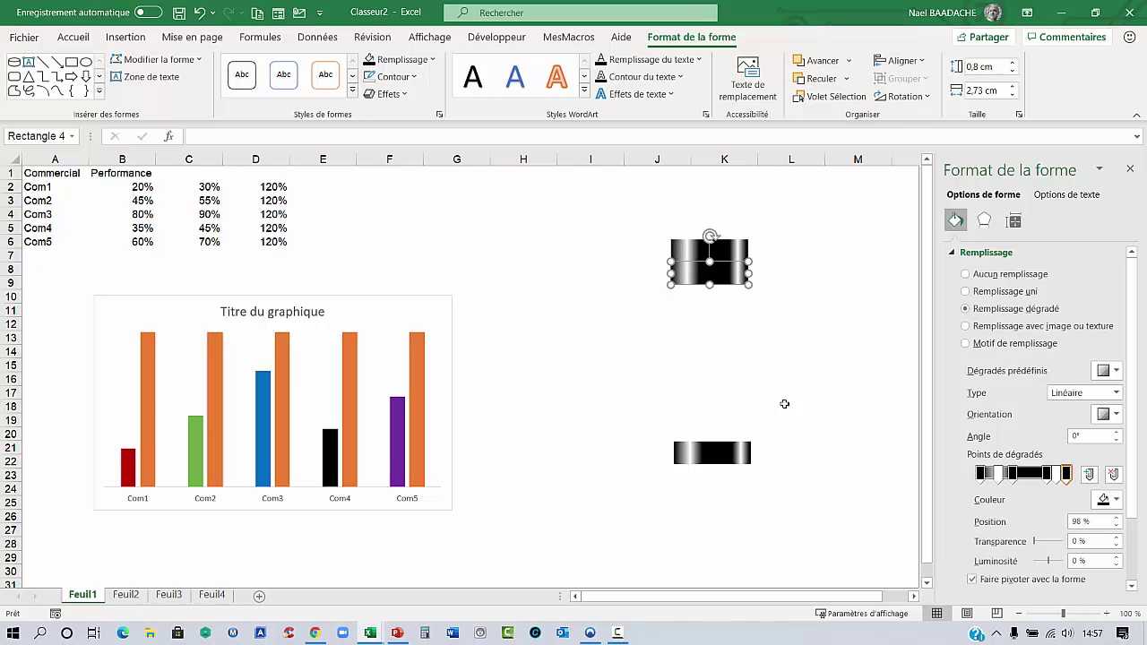
key(Left)
click(840, 369)
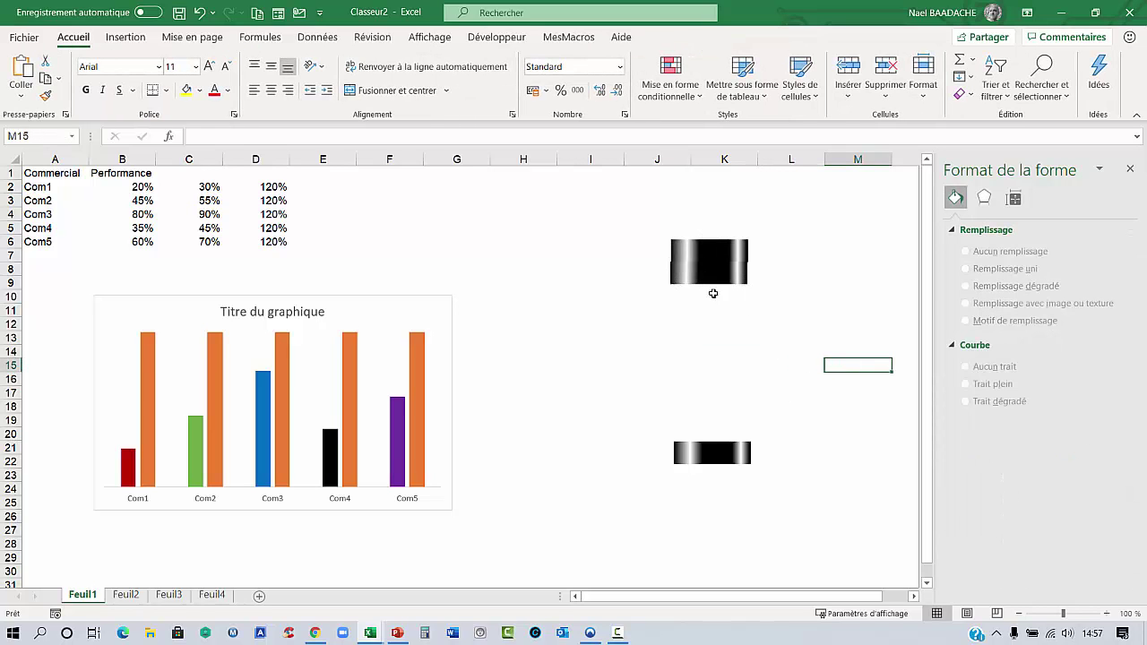
click(717, 285)
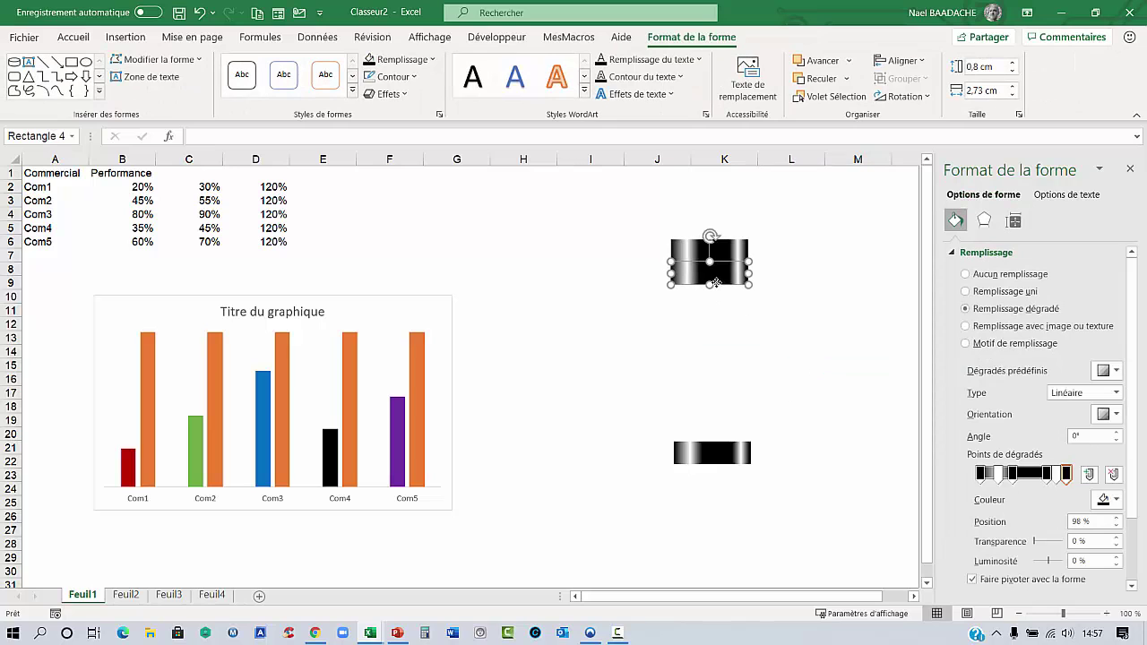
click(819, 338)
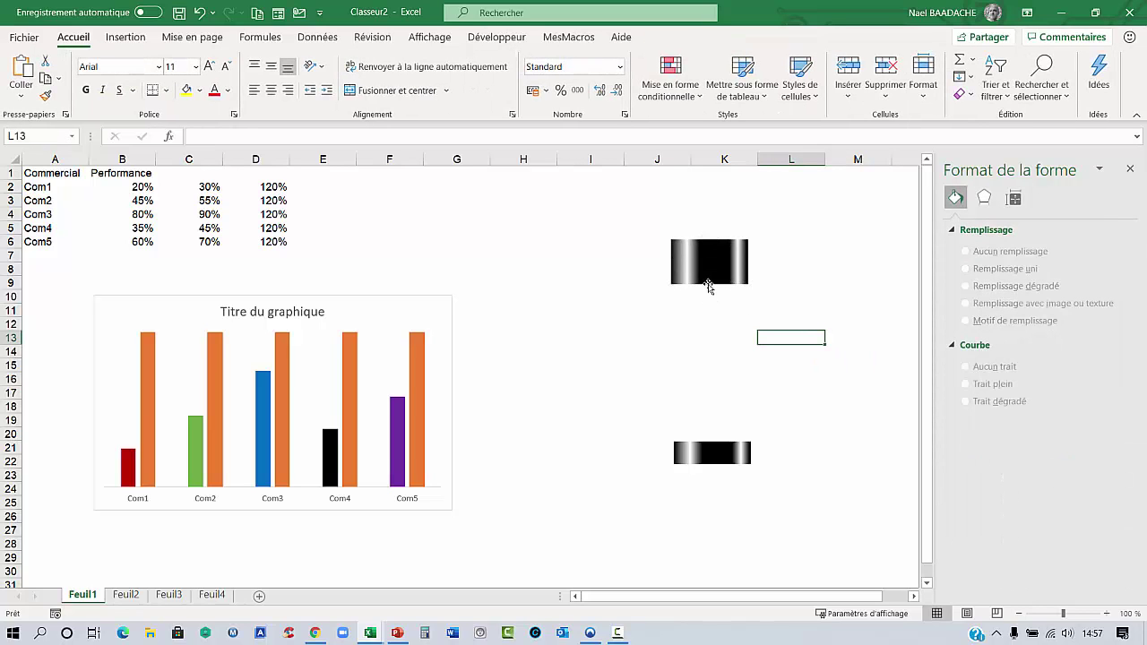
click(709, 286)
drag(711, 285, 708, 441)
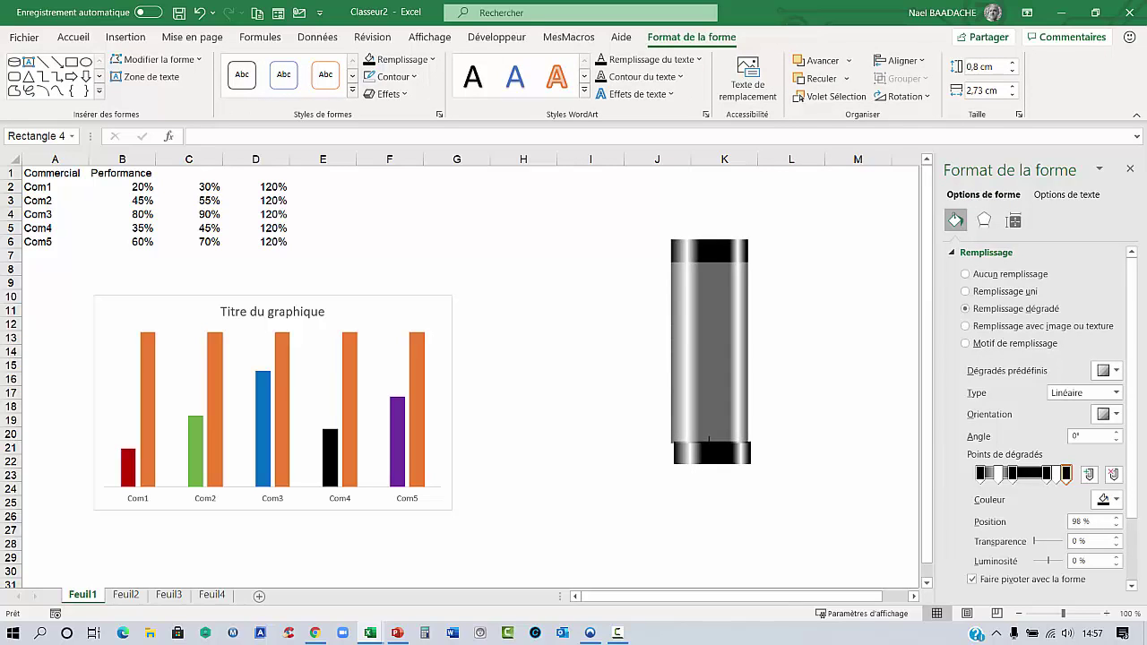
Nudge the bottom black piece left so the tube lines up from row 7 to row 22.
click(721, 455)
key(Left)
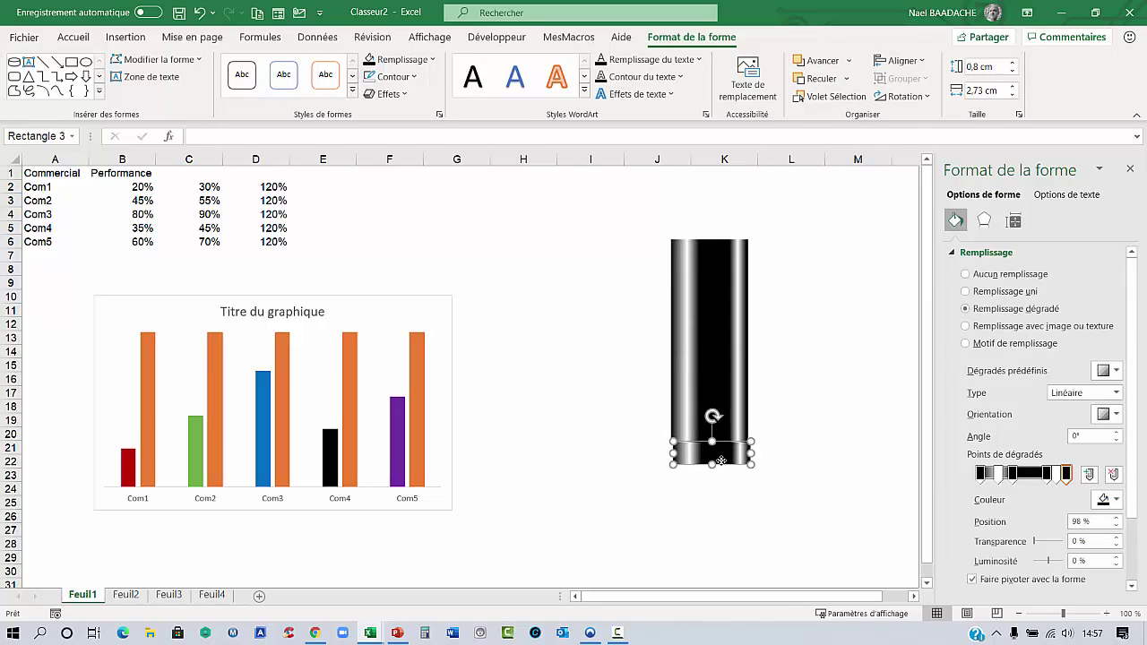
key(Left)
key(Left)
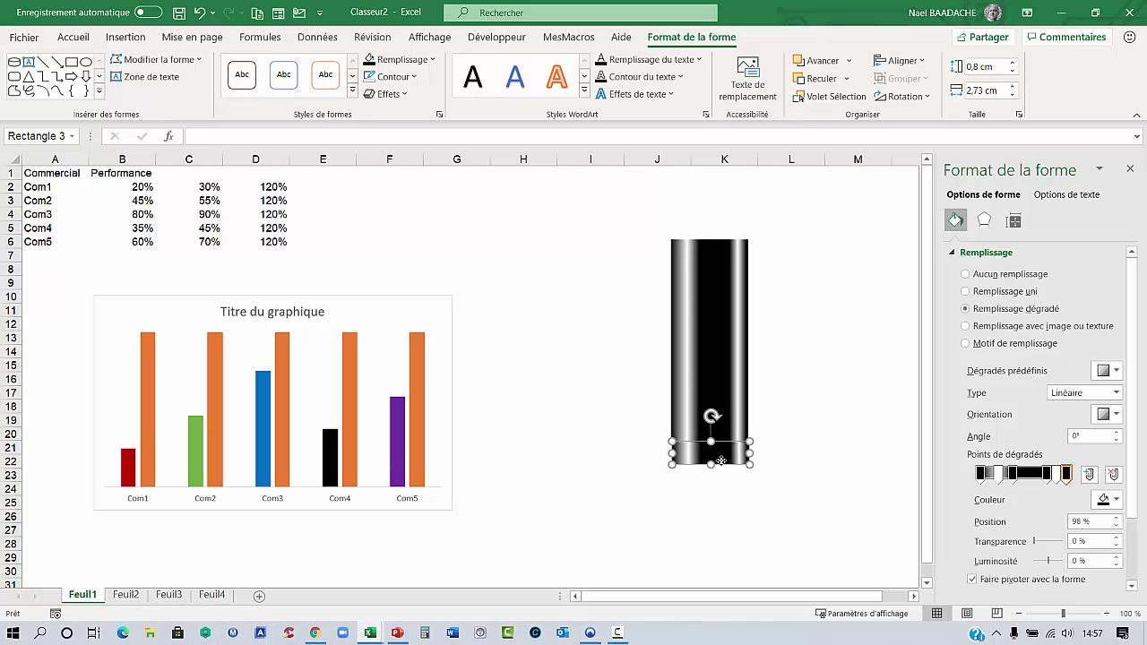
click(825, 401)
click(738, 462)
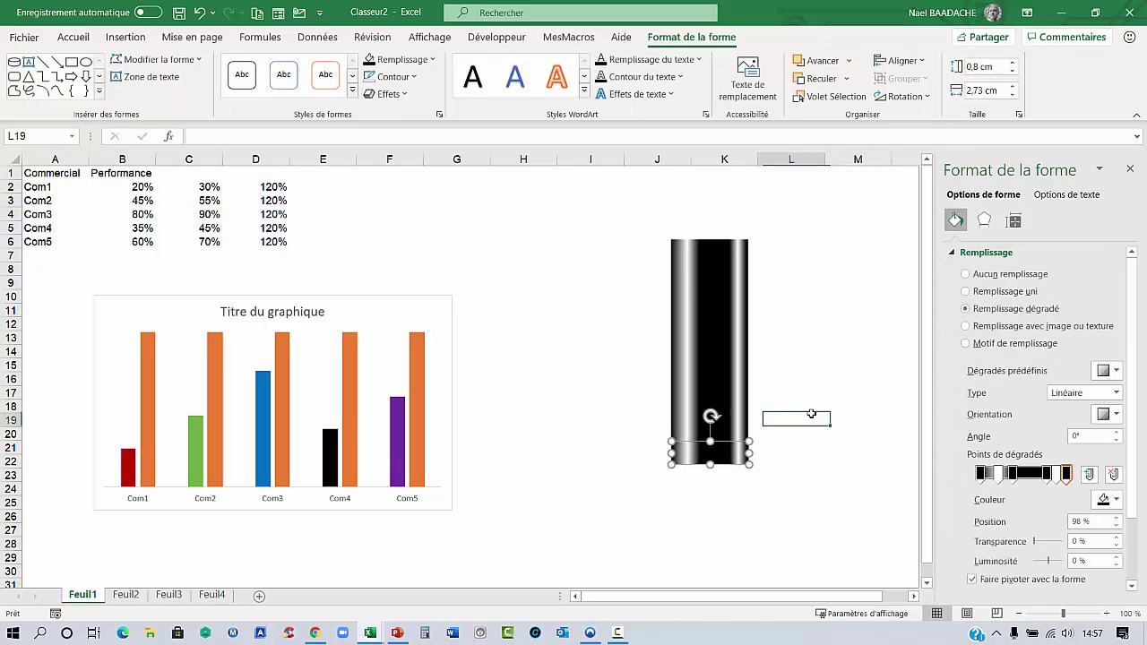
click(811, 414)
click(700, 460)
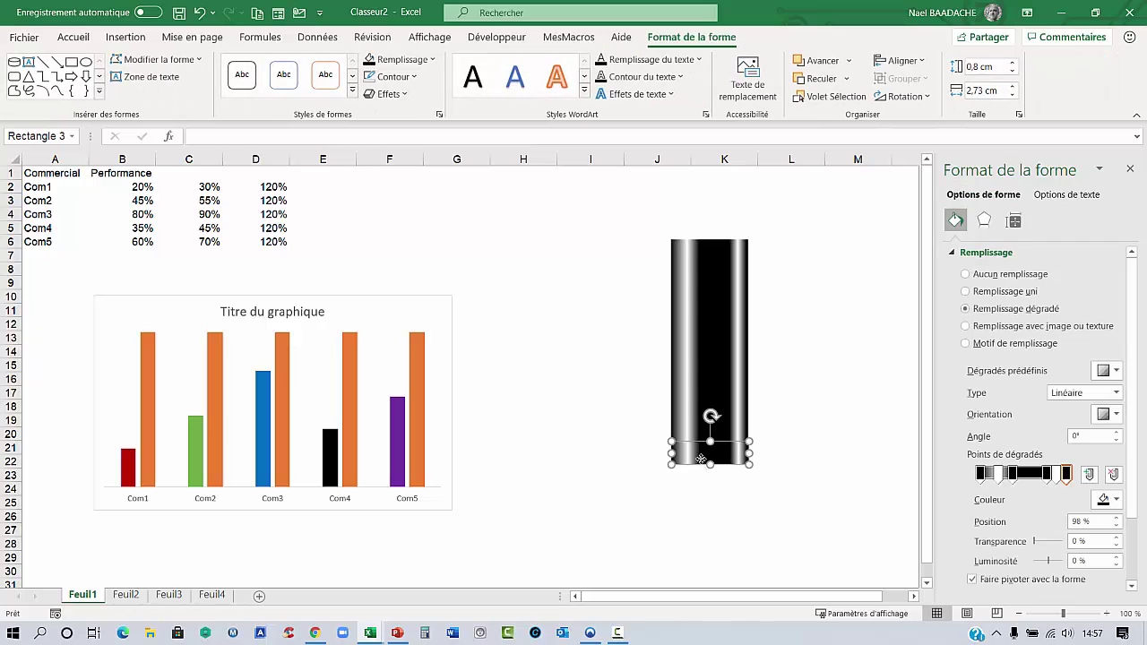
click(826, 423)
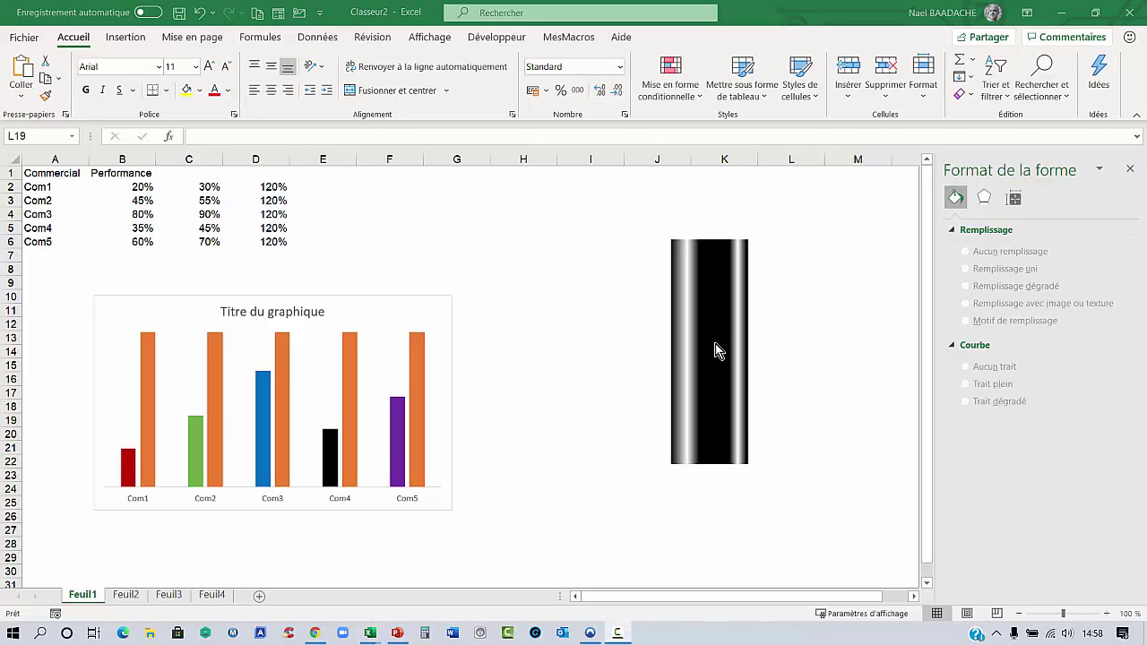
Give the tube's first gradient stop 50 % and the second stop 75 % transparency.
click(715, 350)
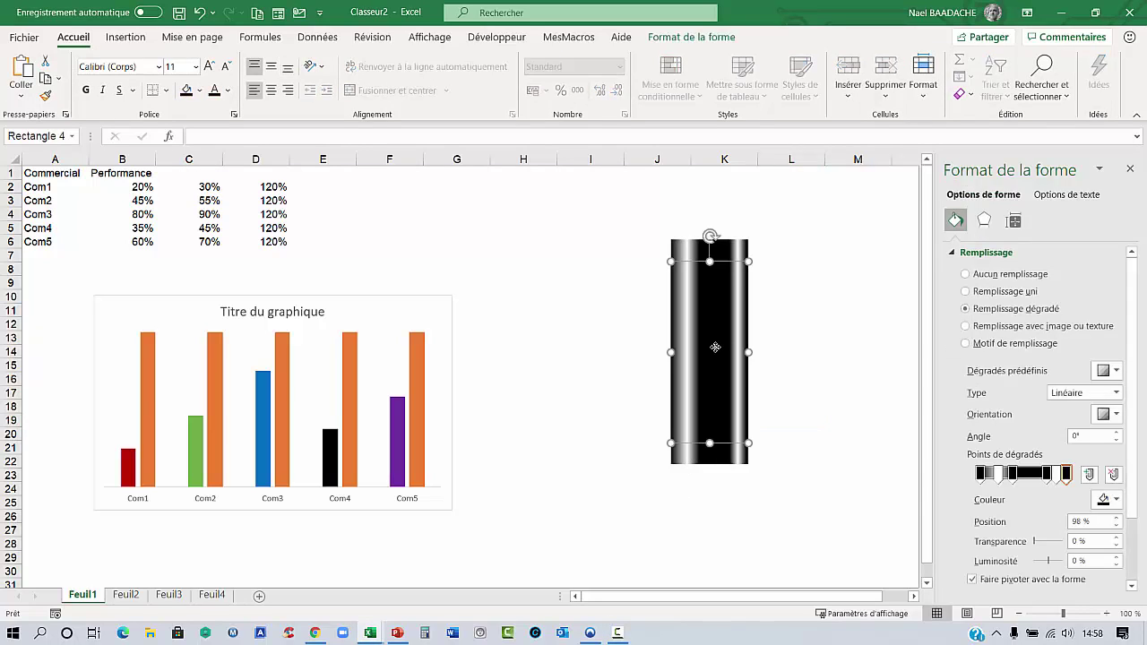
click(982, 475)
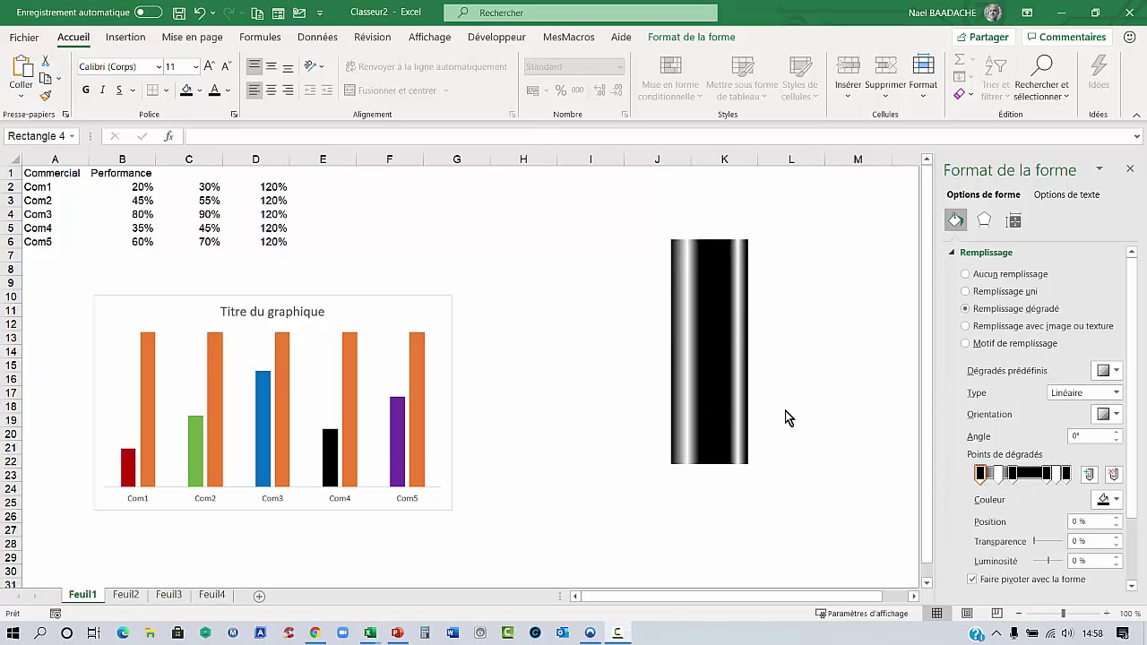
click(1079, 541)
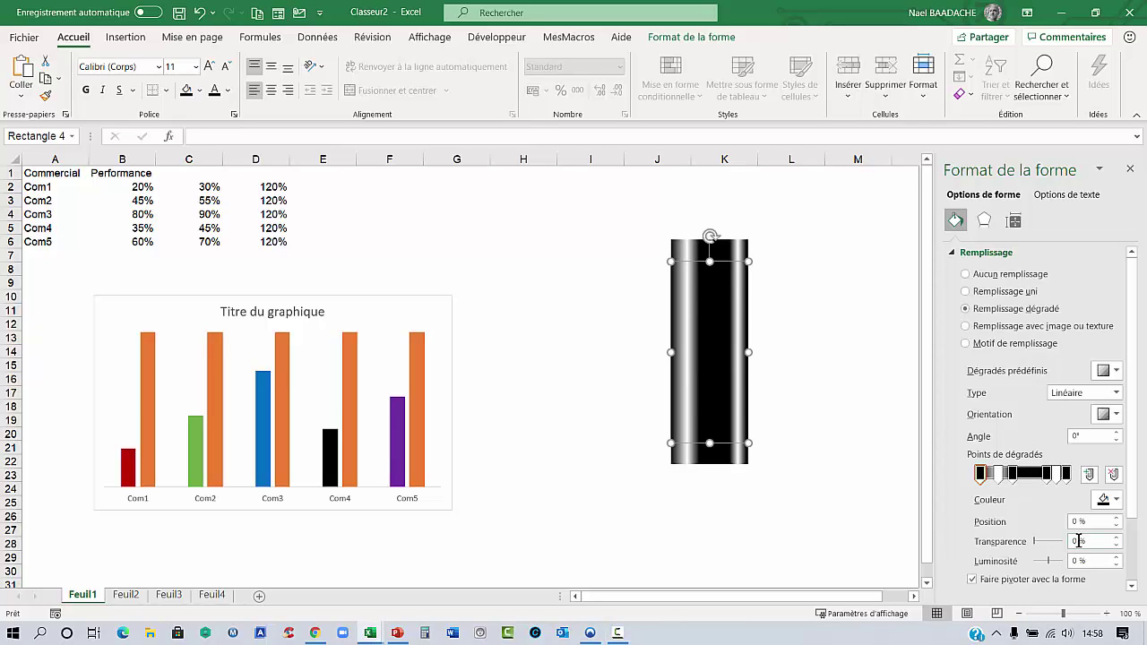
drag(1080, 541, 1061, 545)
text(50)
key(Return)
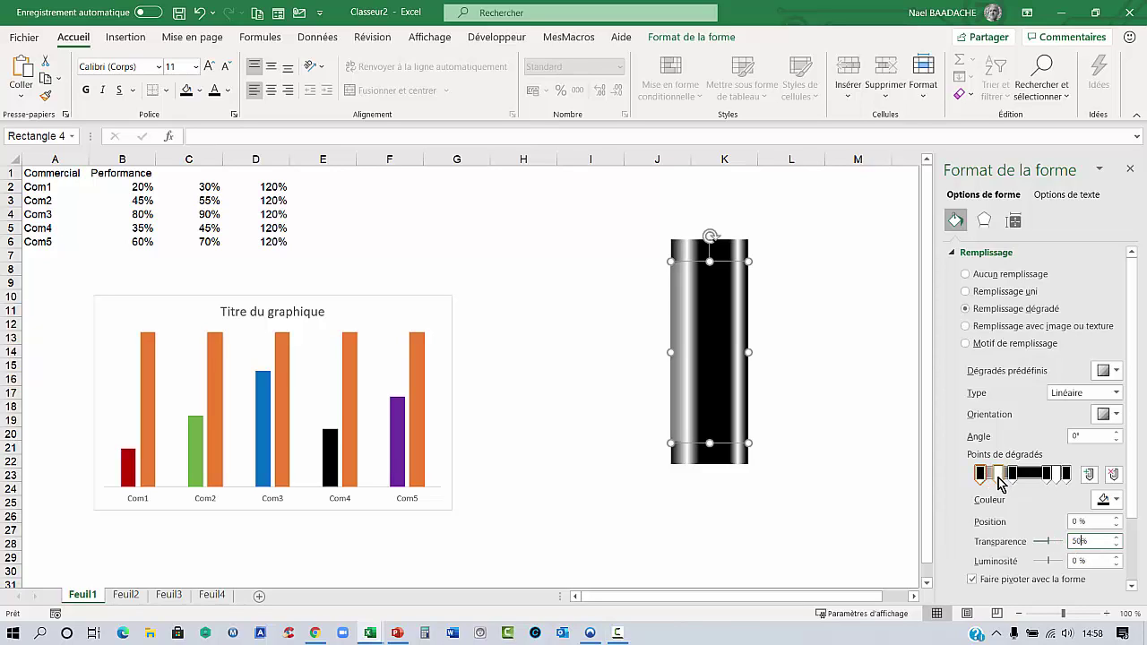
click(999, 477)
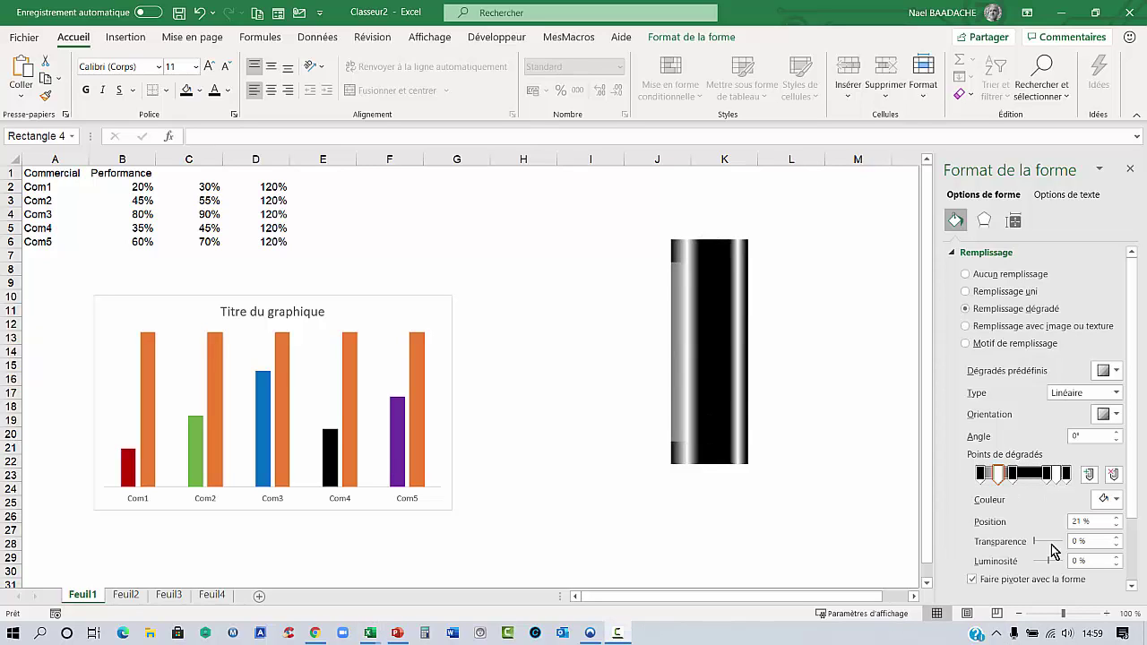
drag(1080, 542, 1061, 549)
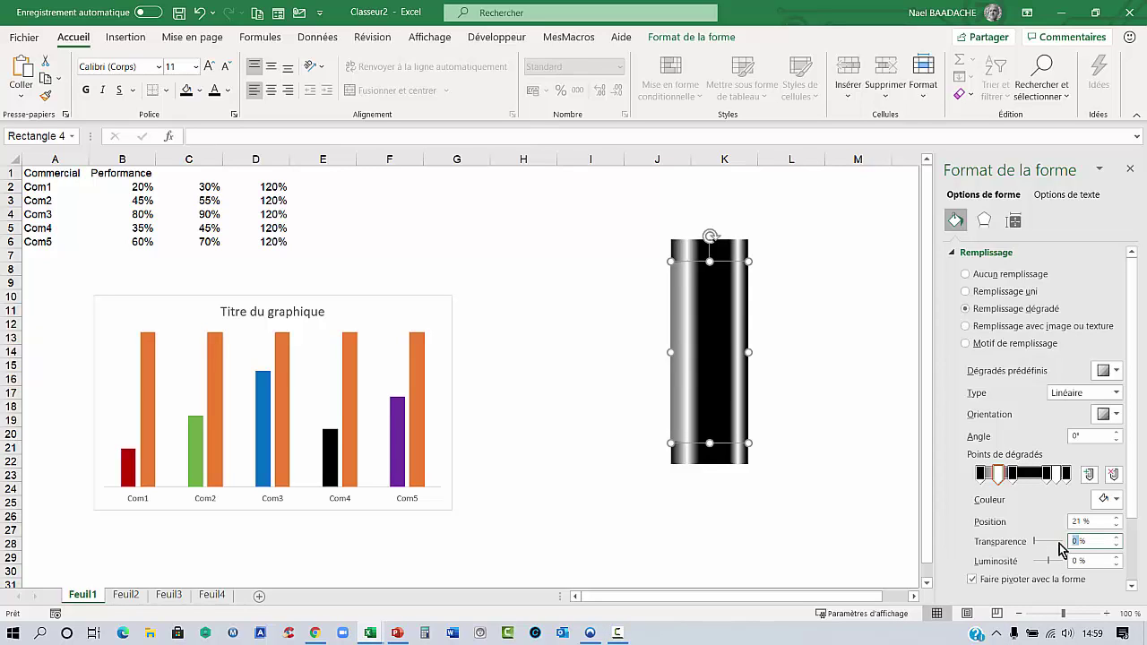
text(75)
key(Return)
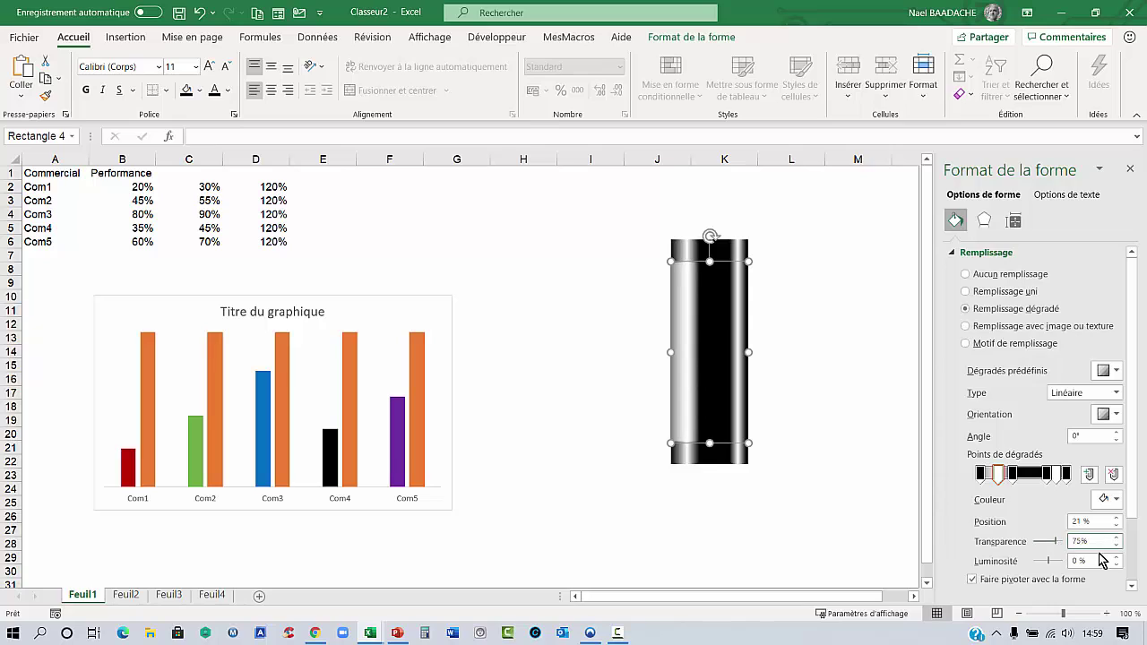
Make the black 37 % stop and the 76 % stop fully transparent at 100 %.
click(1012, 475)
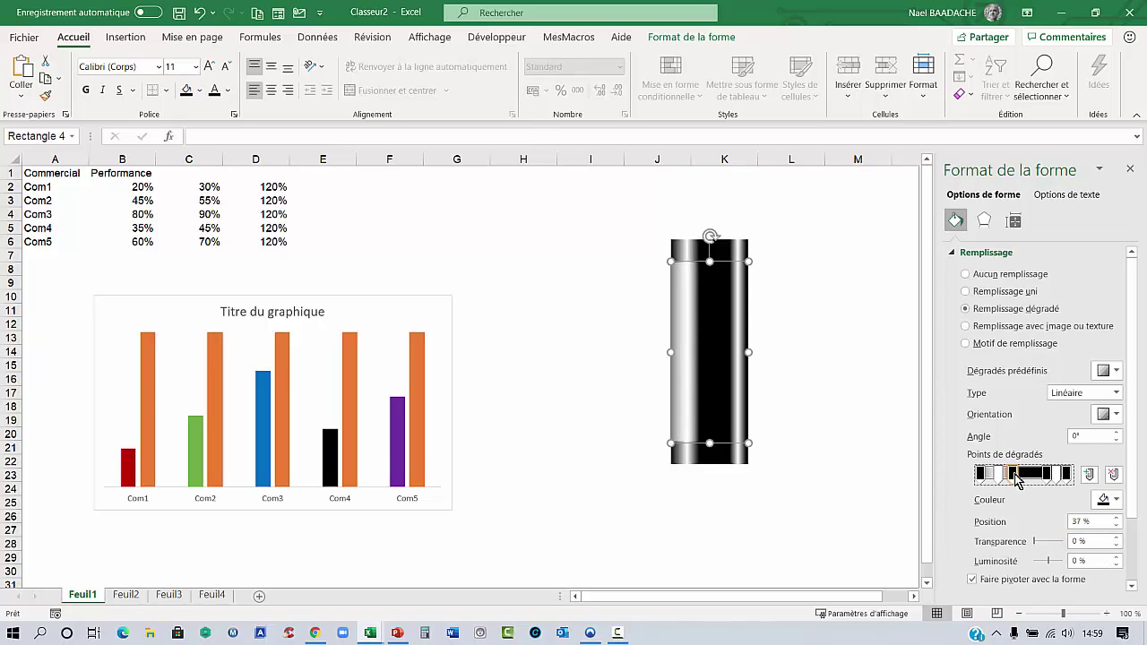
click(1084, 541)
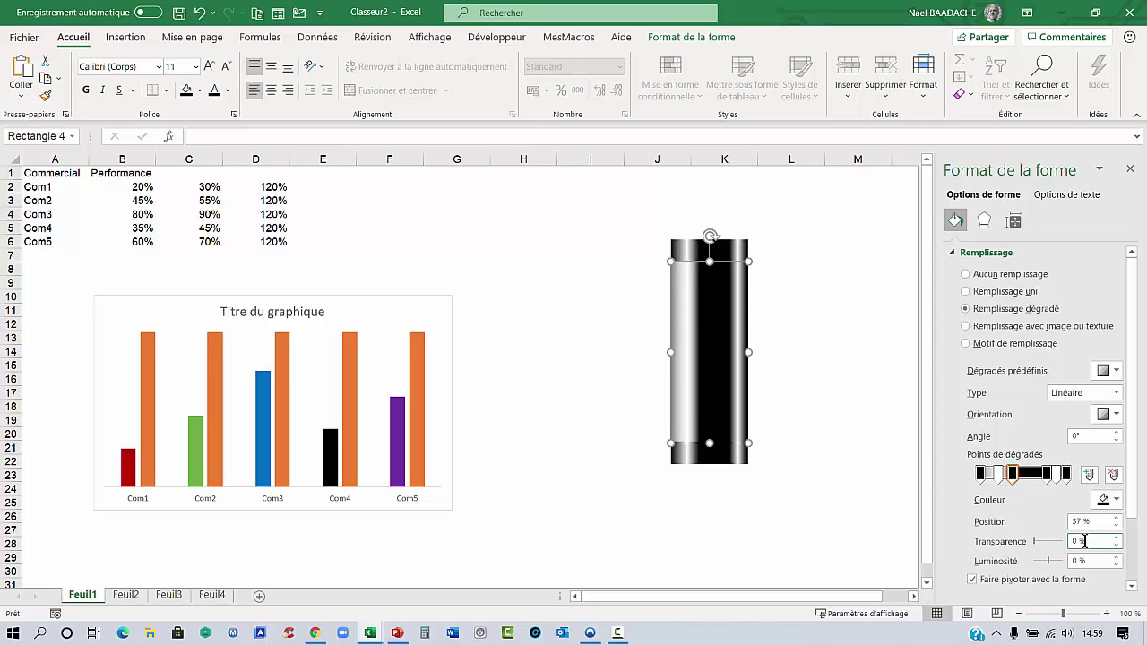
drag(1083, 542, 1045, 541)
text(00)
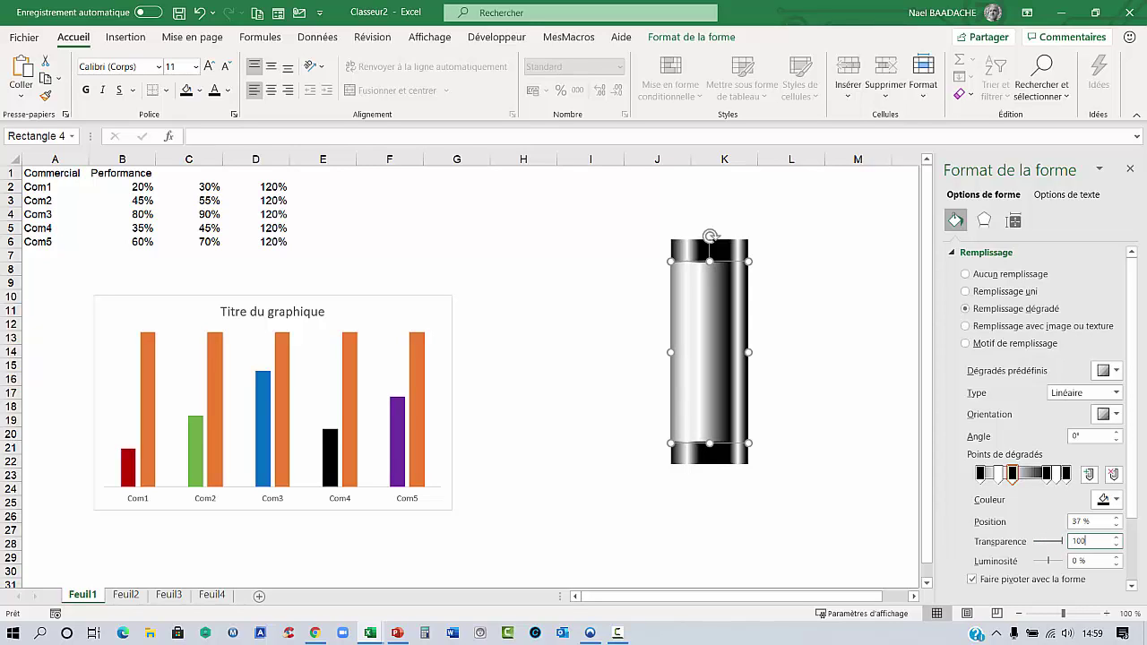
key(Return)
click(1046, 474)
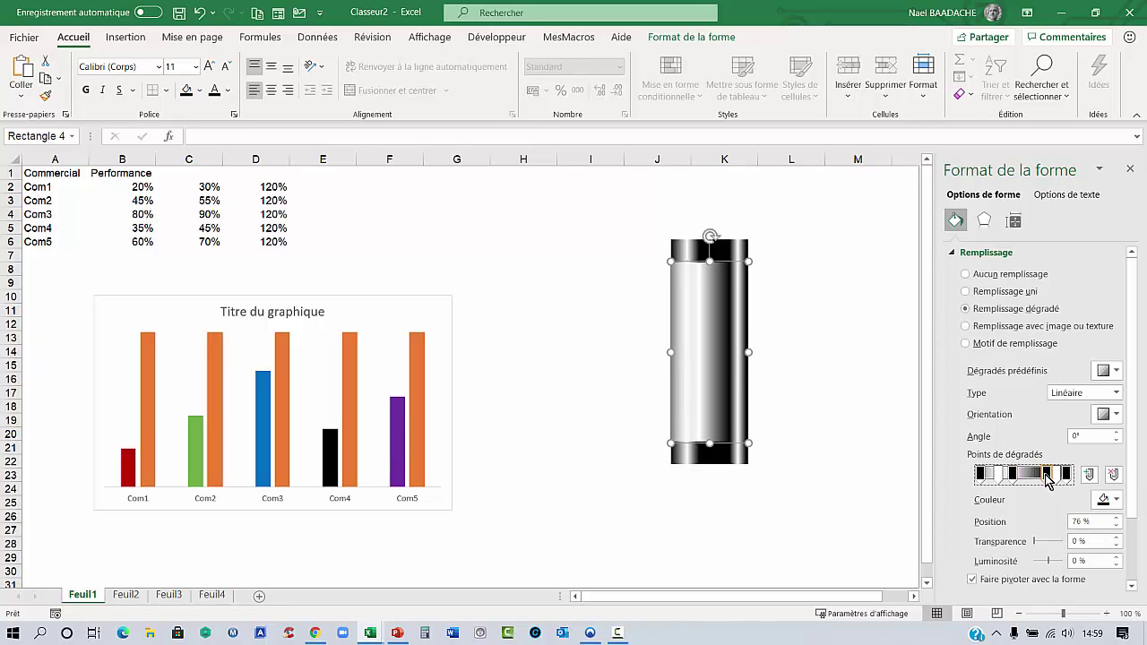
click(1083, 542)
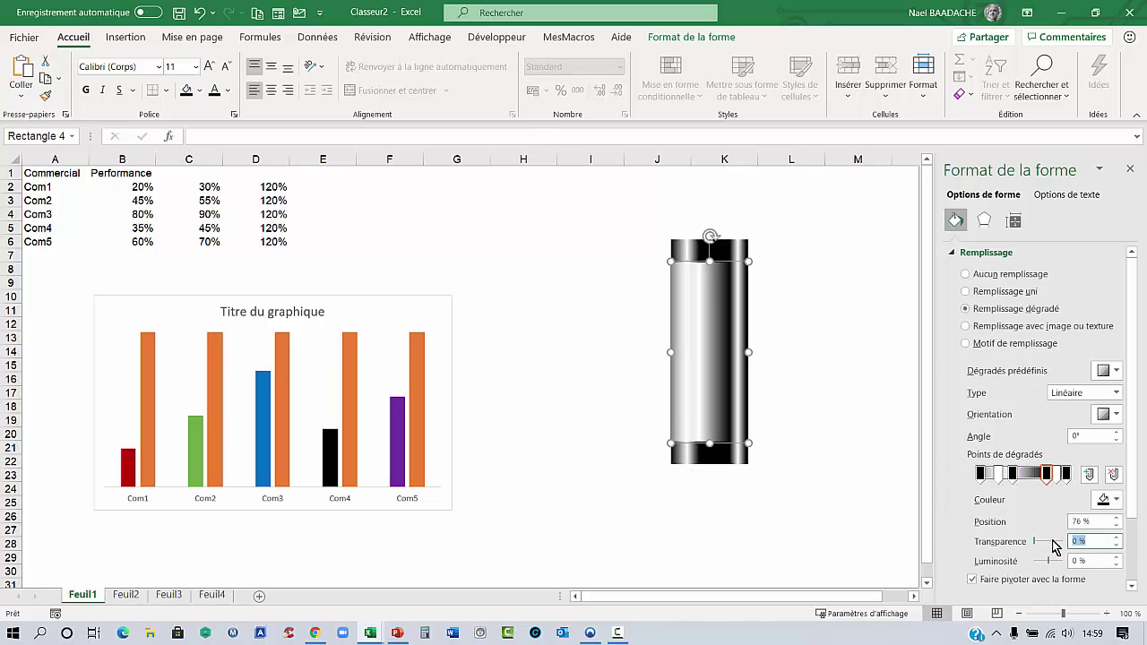
text(100)
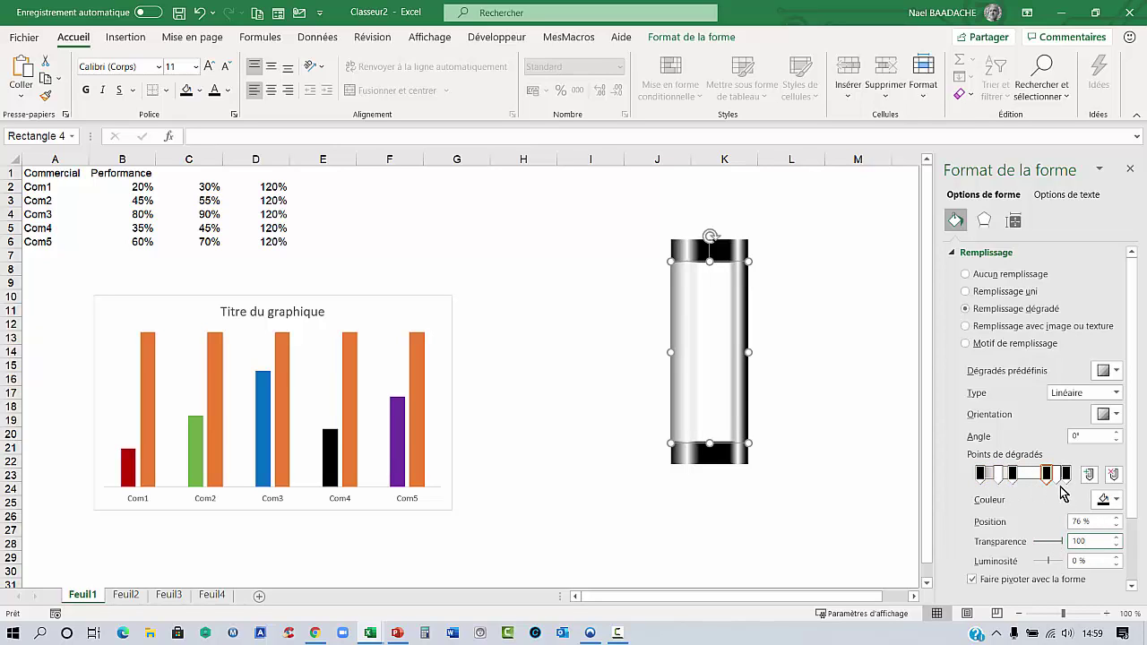
click(1062, 478)
Set the last gradient stop at 98 % to 50 % transparency.
click(1061, 477)
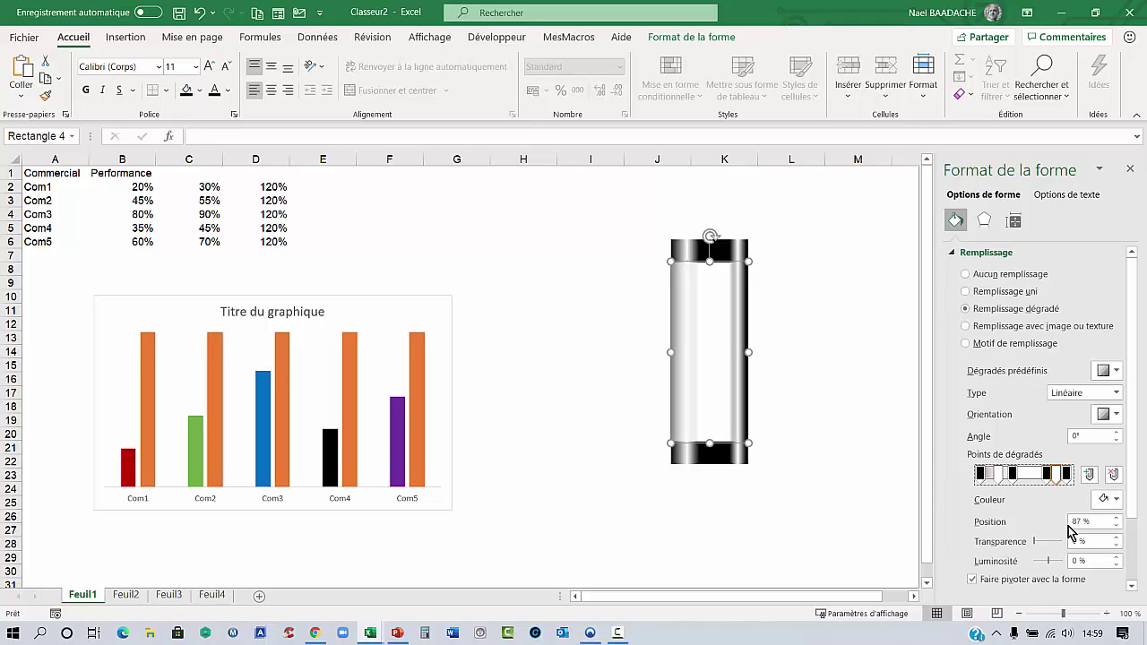
drag(1080, 541, 1059, 541)
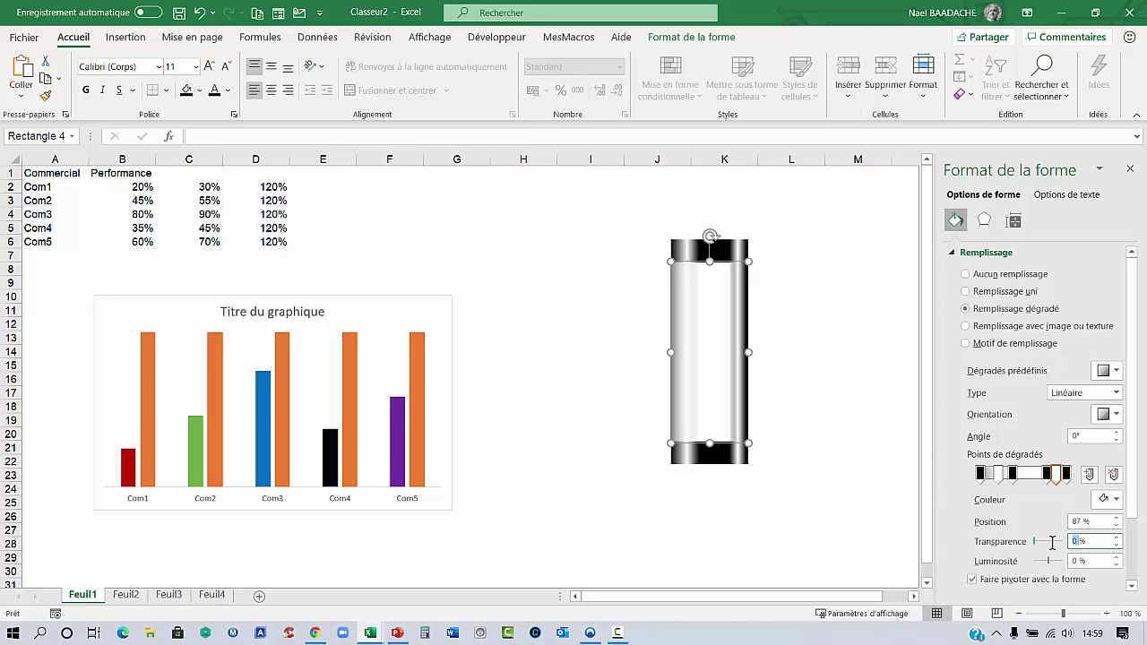
text(75)
click(1067, 475)
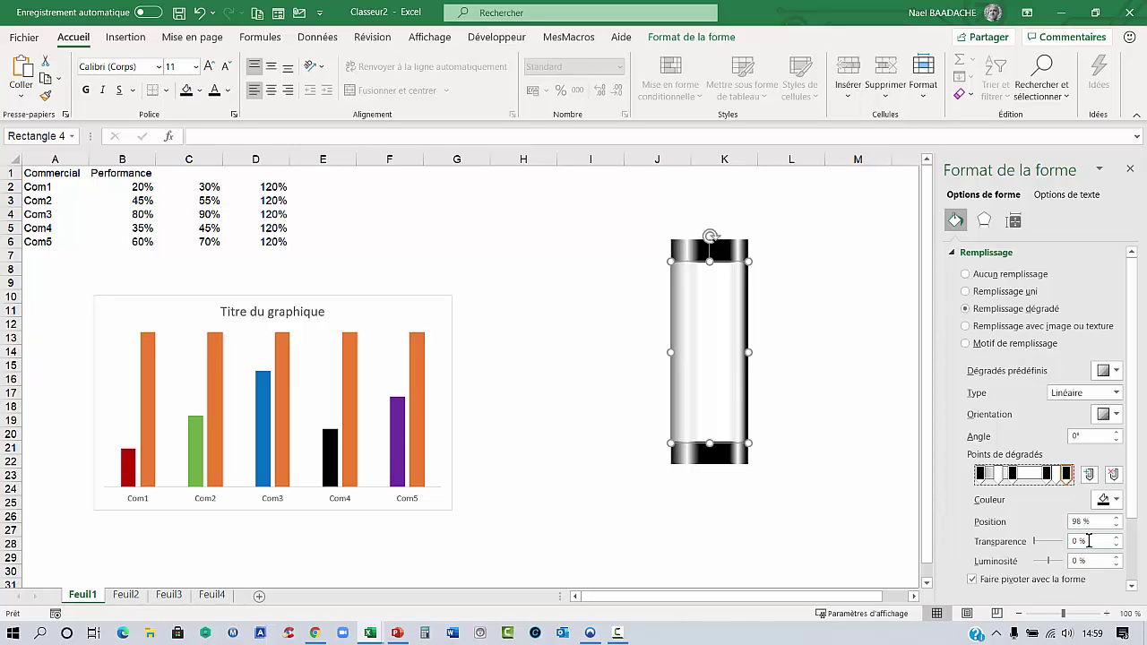
drag(1089, 541, 1035, 541)
text(50)
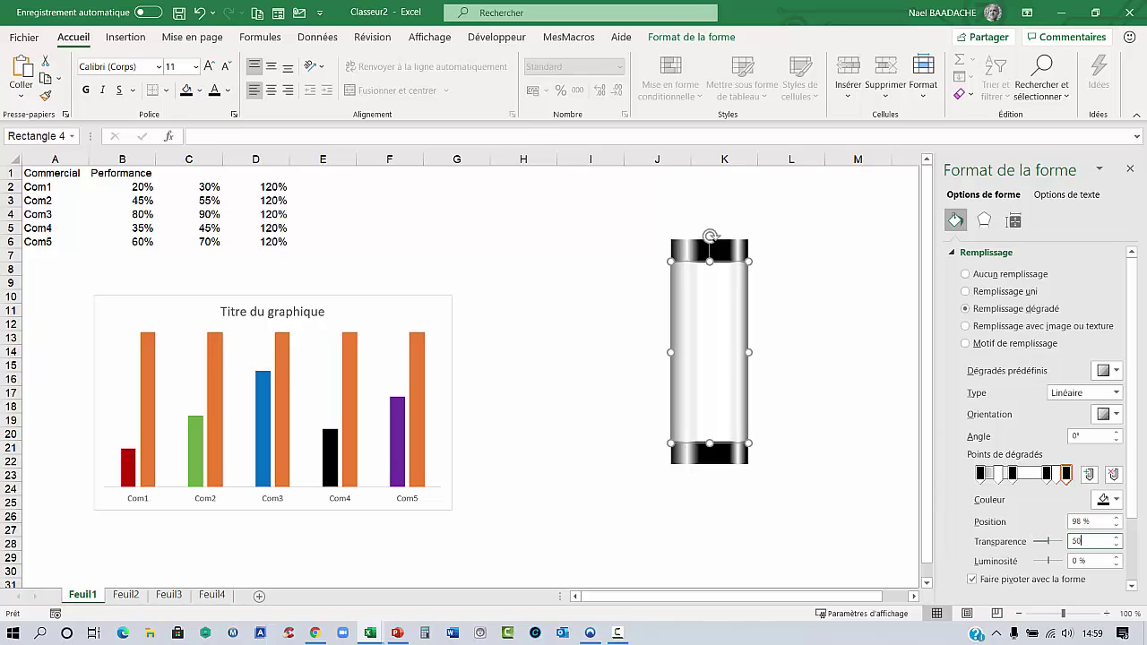
key(Return)
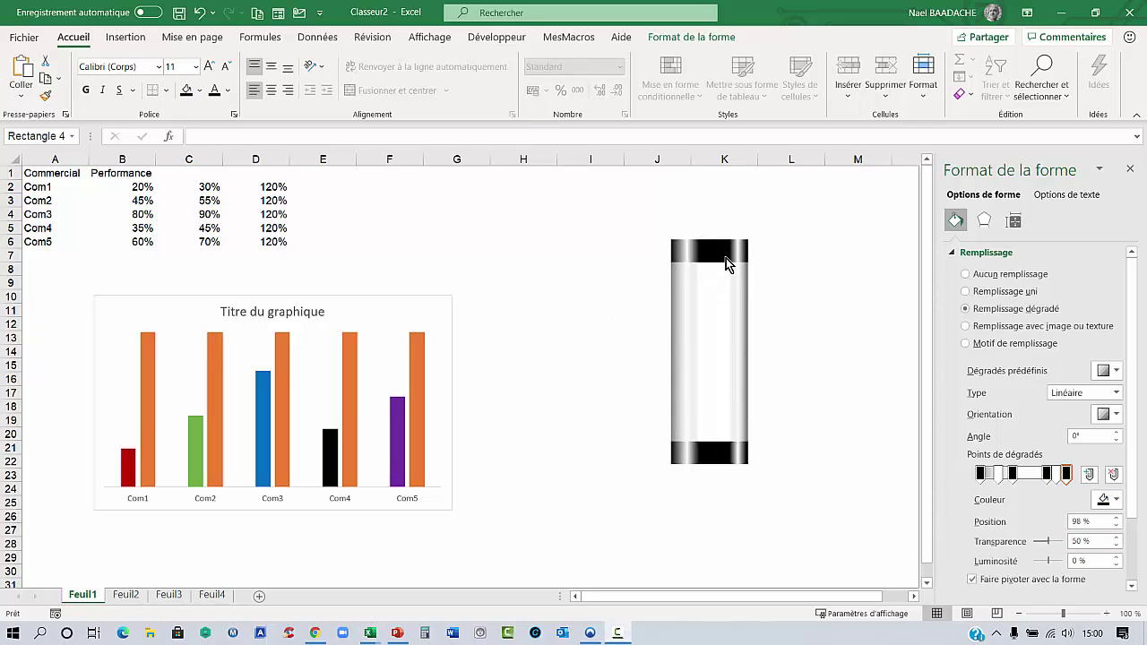
Group the top black cap, tall tube and bottom black cap into one shape.
click(726, 258)
click(726, 256)
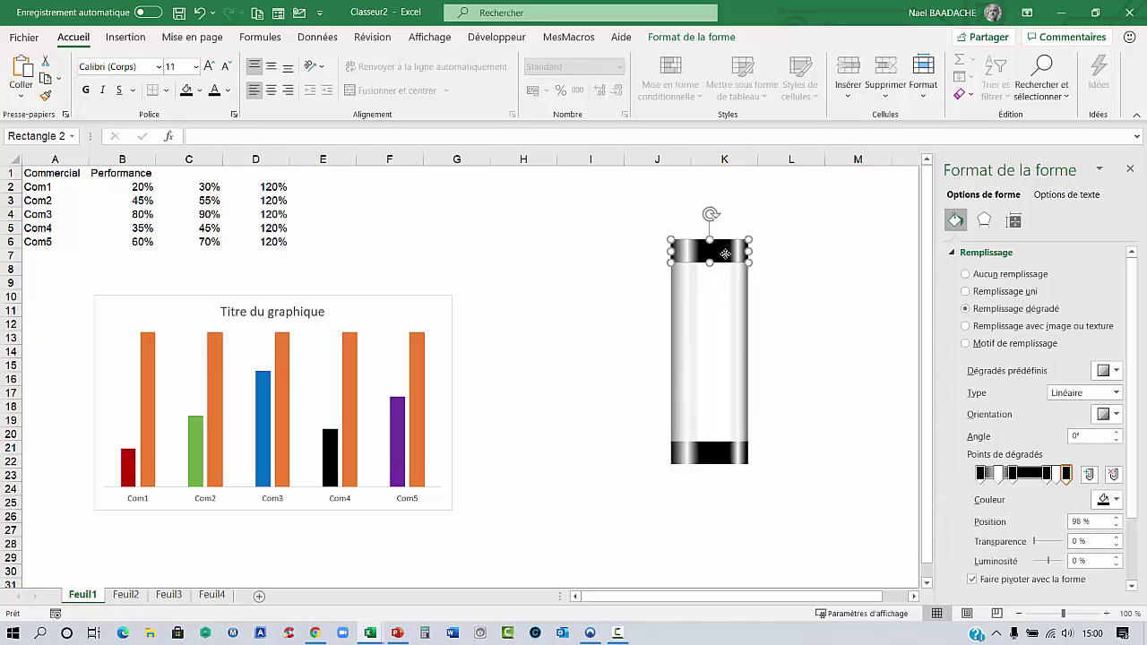
ctrl+click(727, 304)
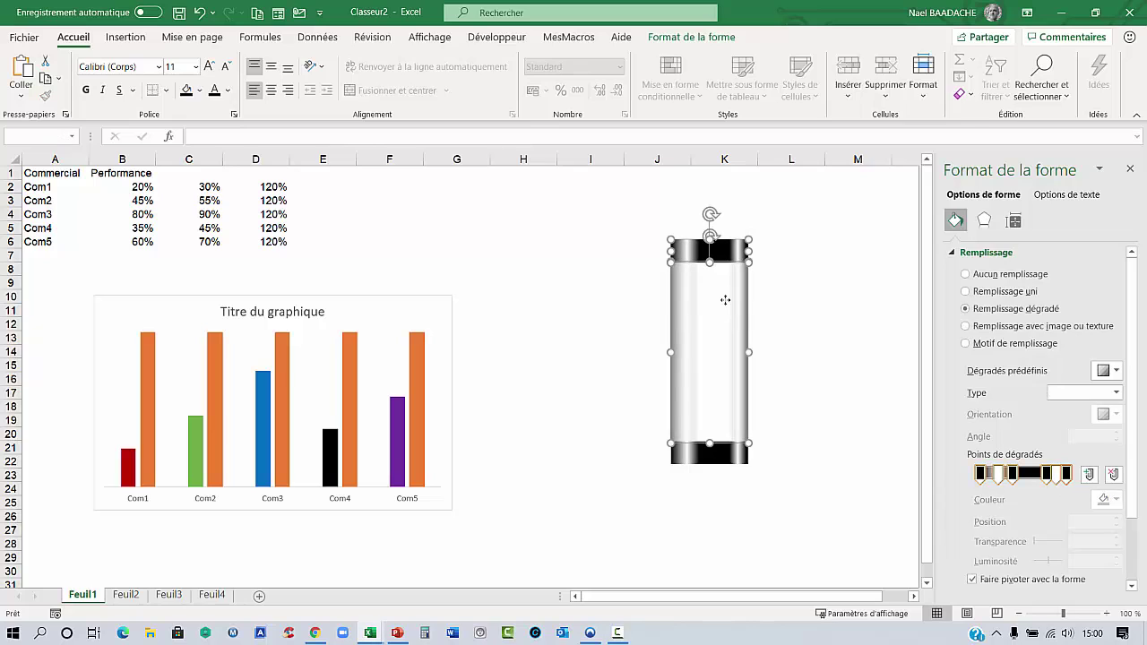
ctrl+click(740, 455)
right_click(741, 455)
mouse_move(784, 263)
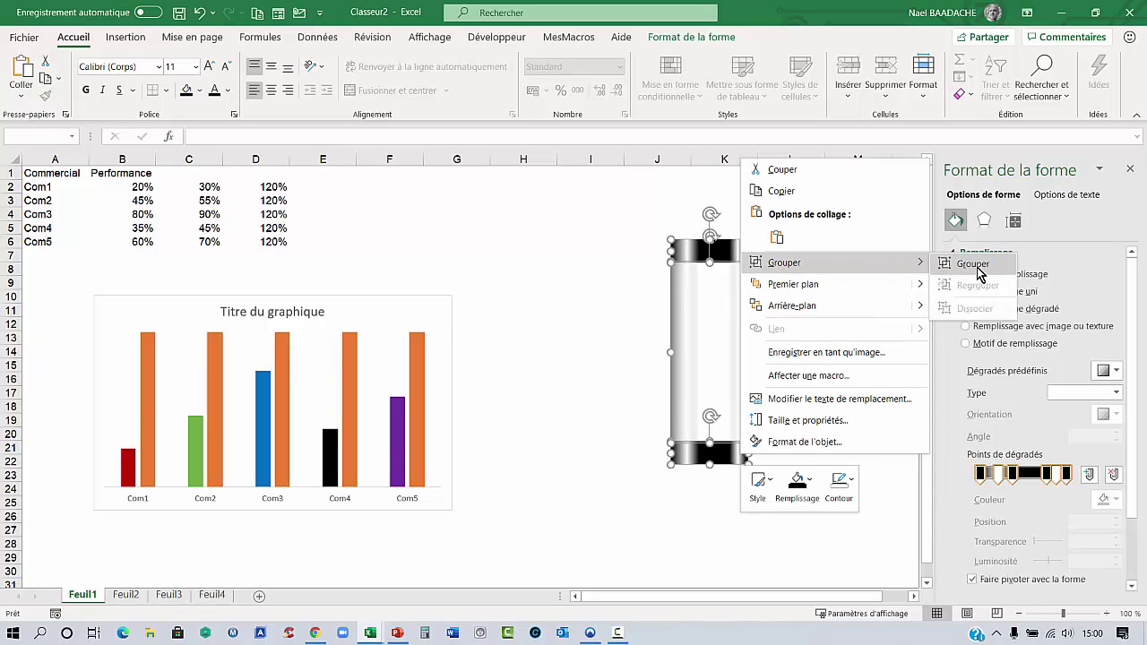
click(970, 263)
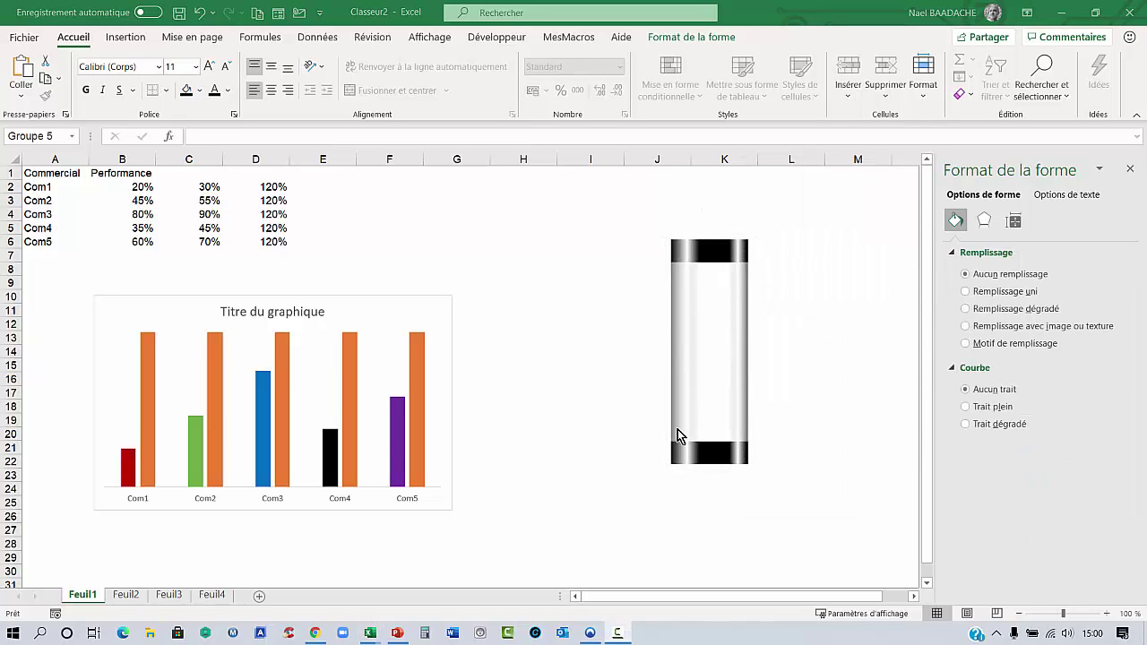
Select the grouped tube, then the orange 120% bars in the chart.
click(722, 379)
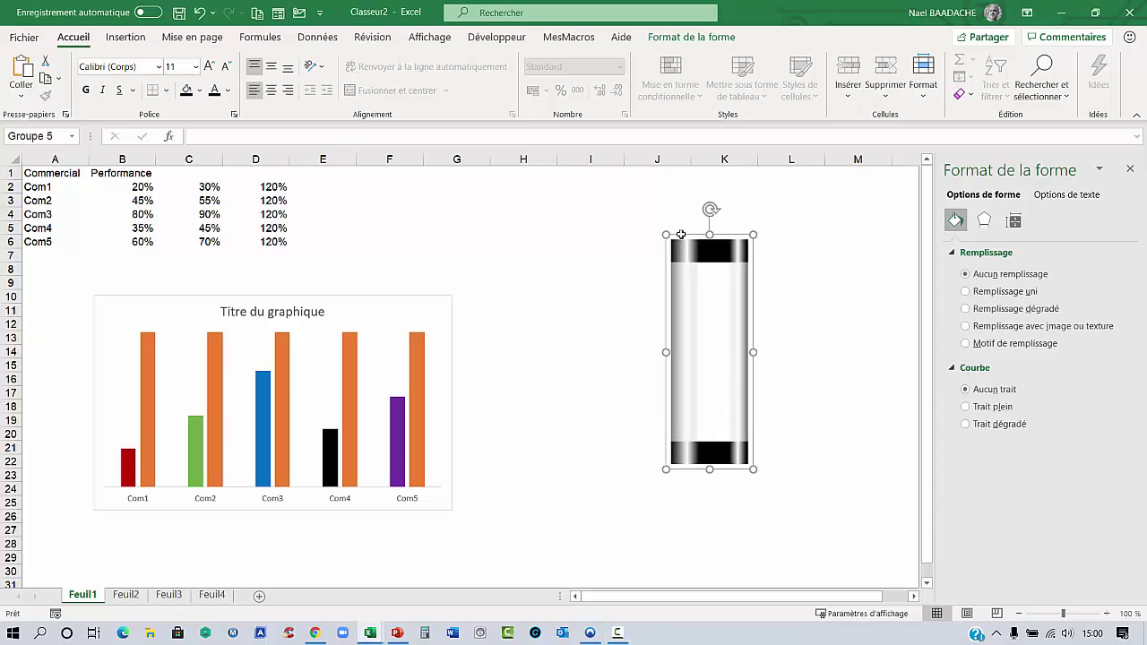
click(419, 363)
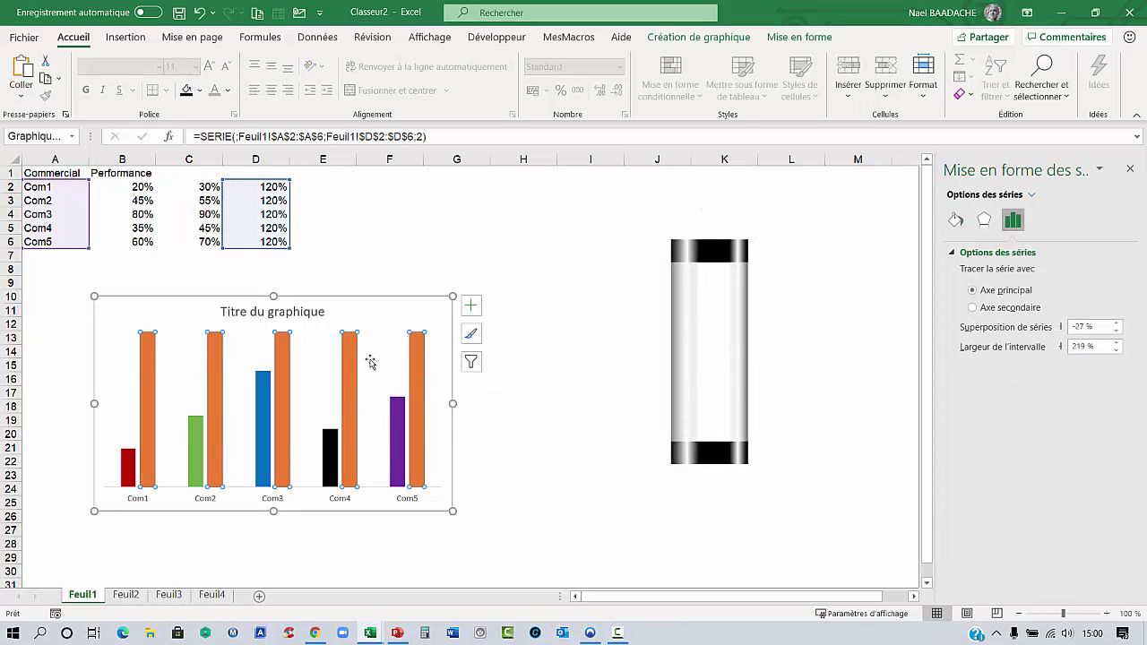
click(717, 354)
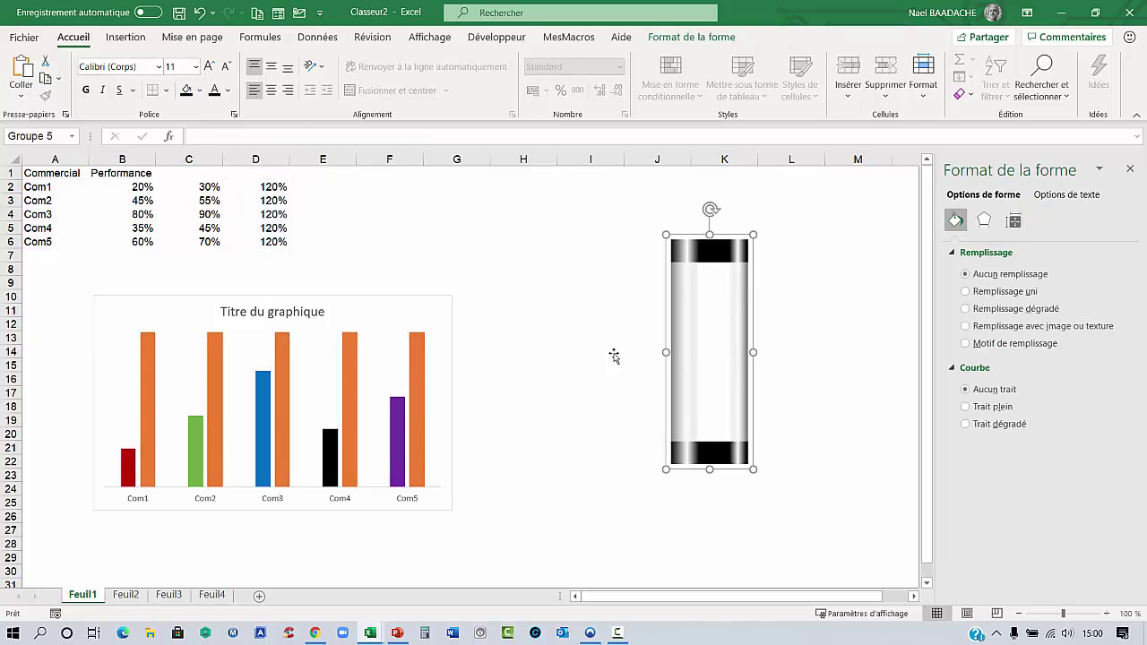
click(417, 363)
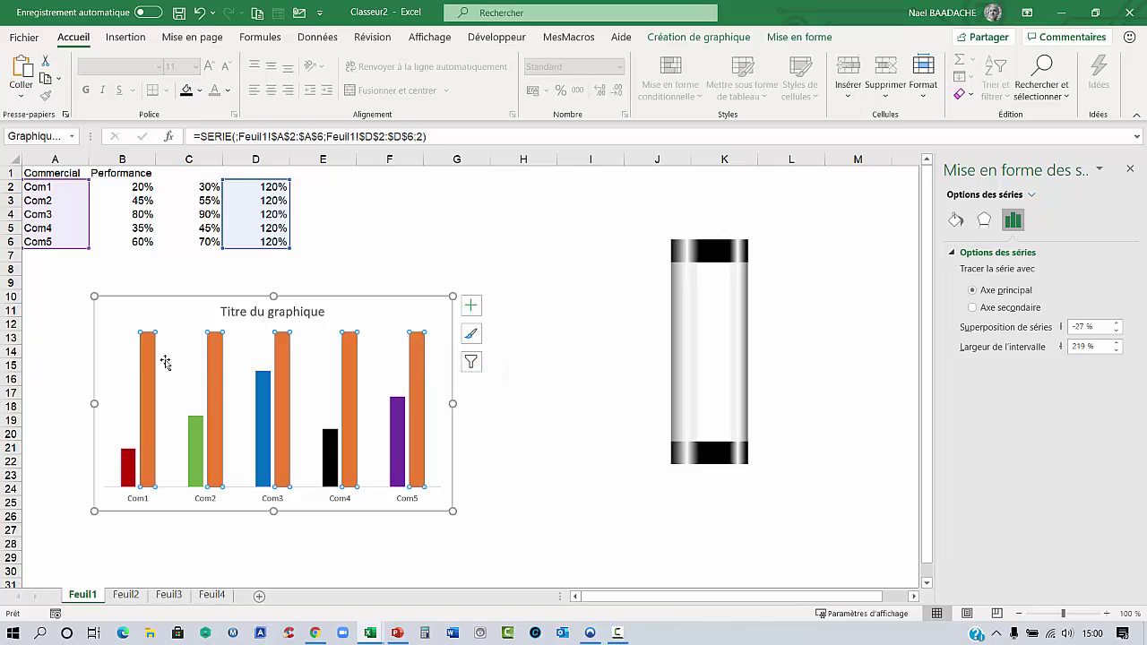
mouse_move(336, 349)
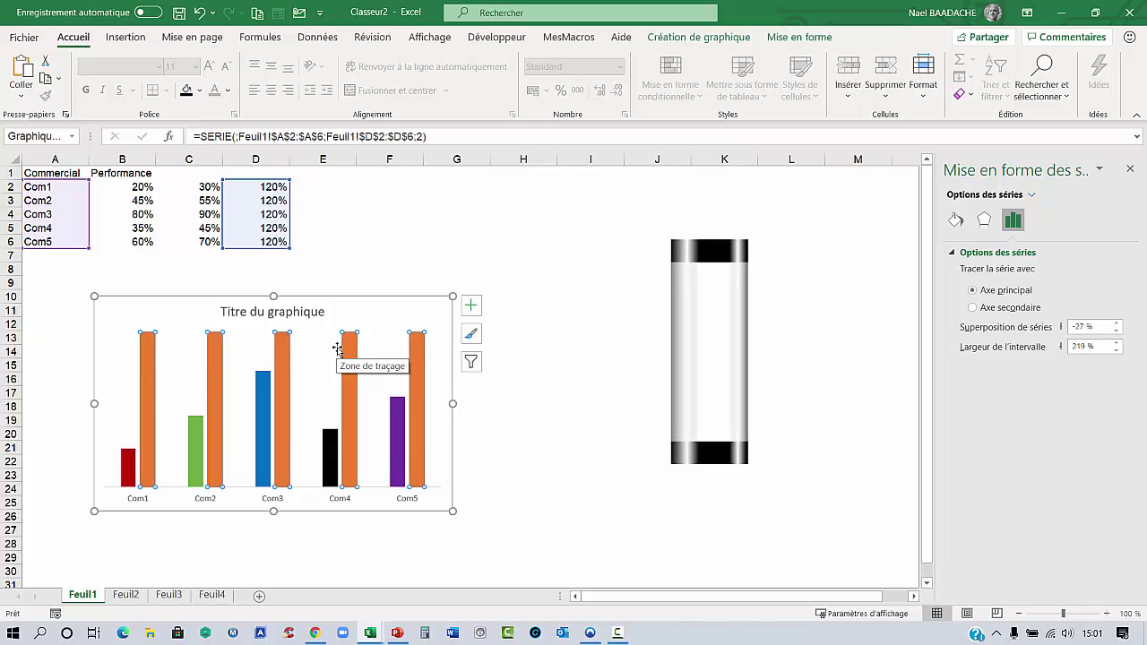
Paste the grouped glass-tube picture as the fill of the orange 120% bars.
key(ctrl+v)
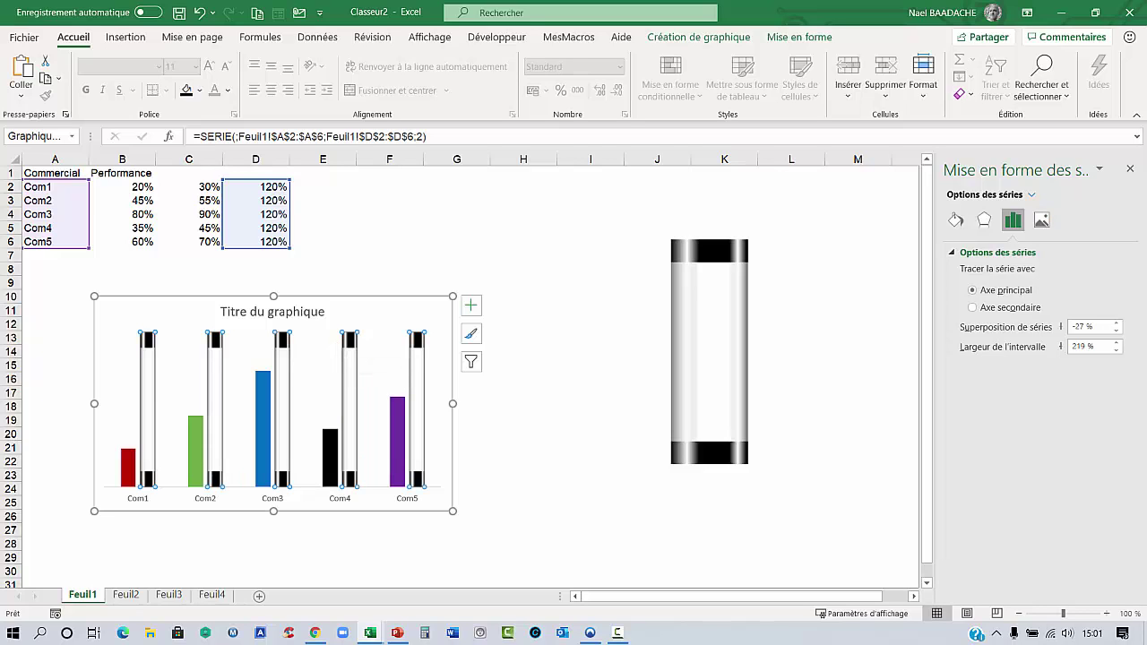
click(590, 365)
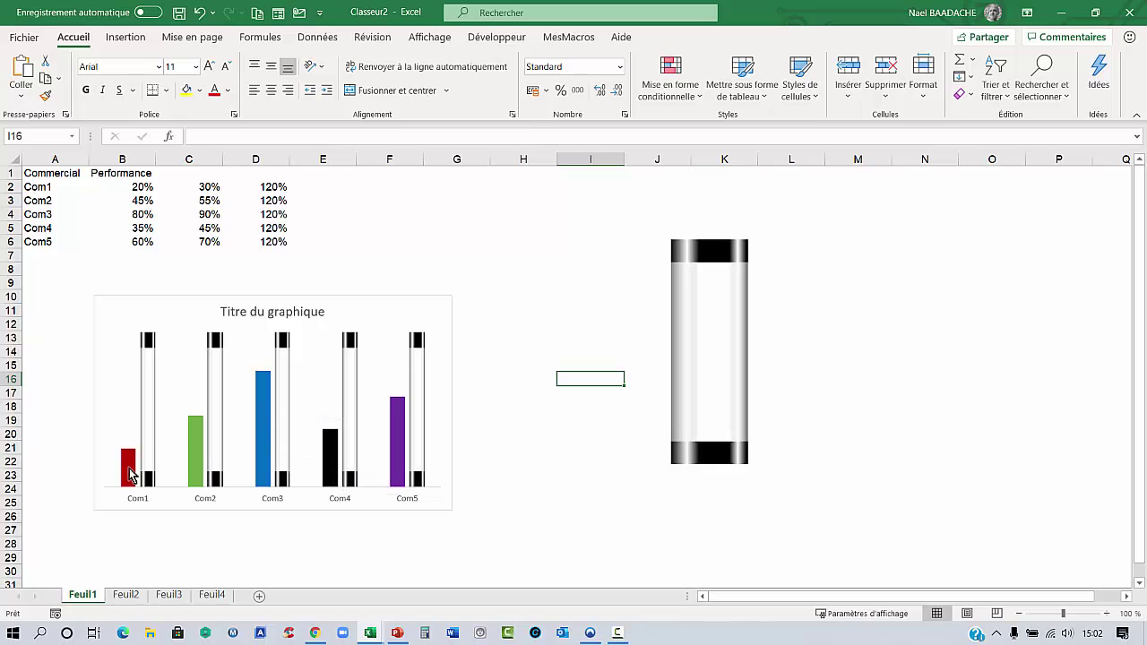
Set the tube series to 100 % series overlap and 60 % gap width.
click(421, 349)
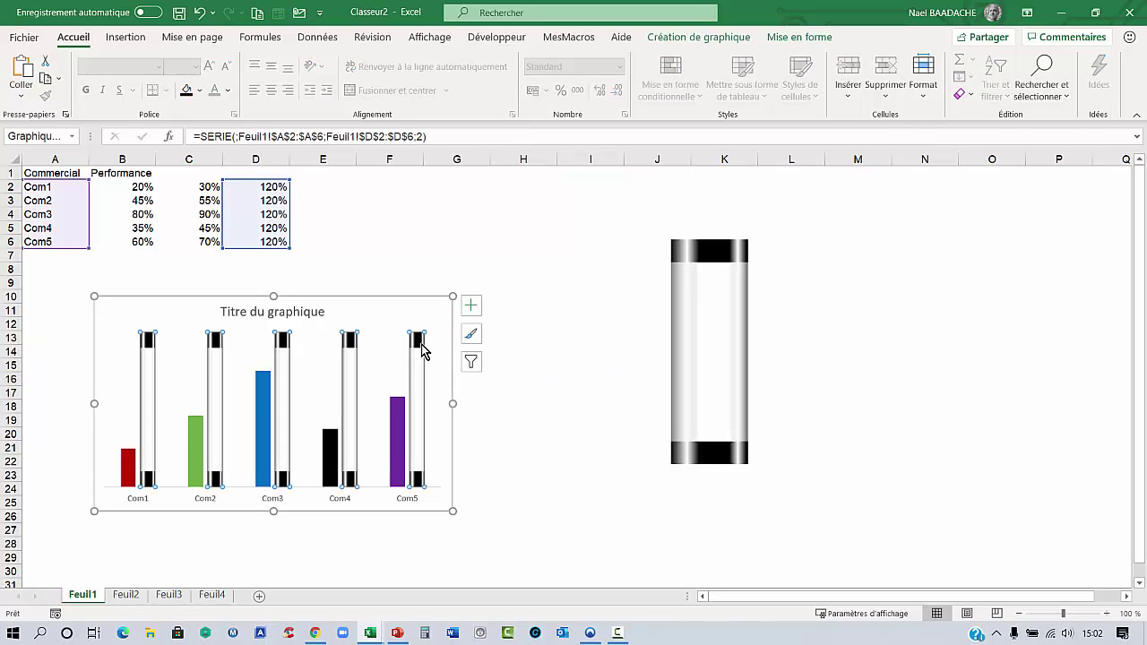
right_click(421, 350)
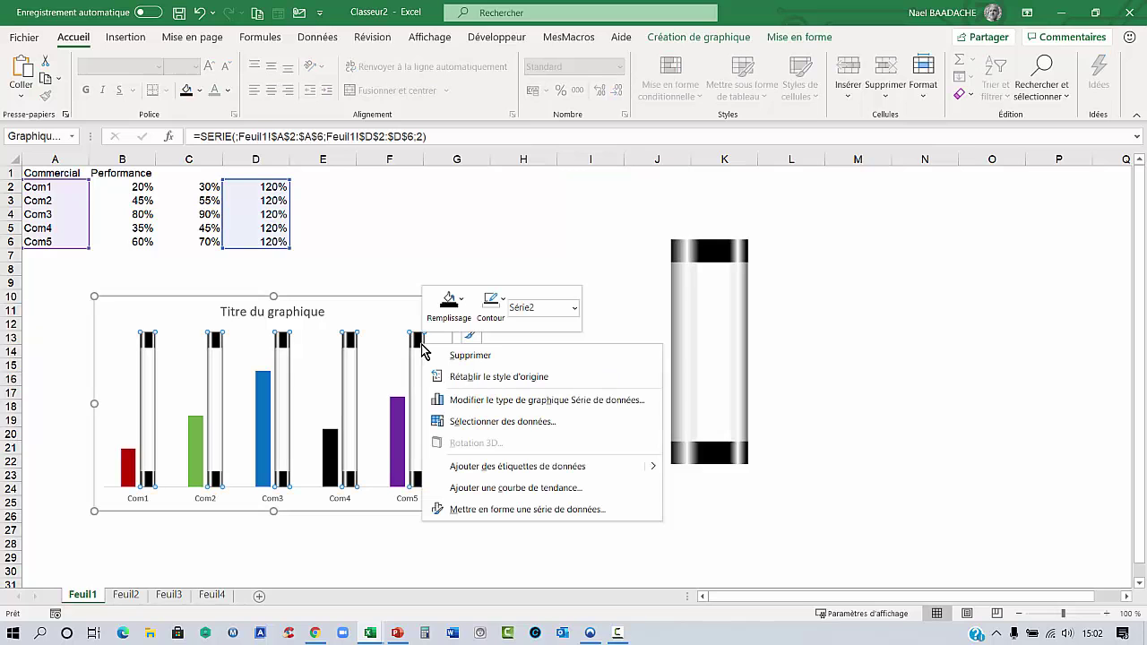
click(488, 509)
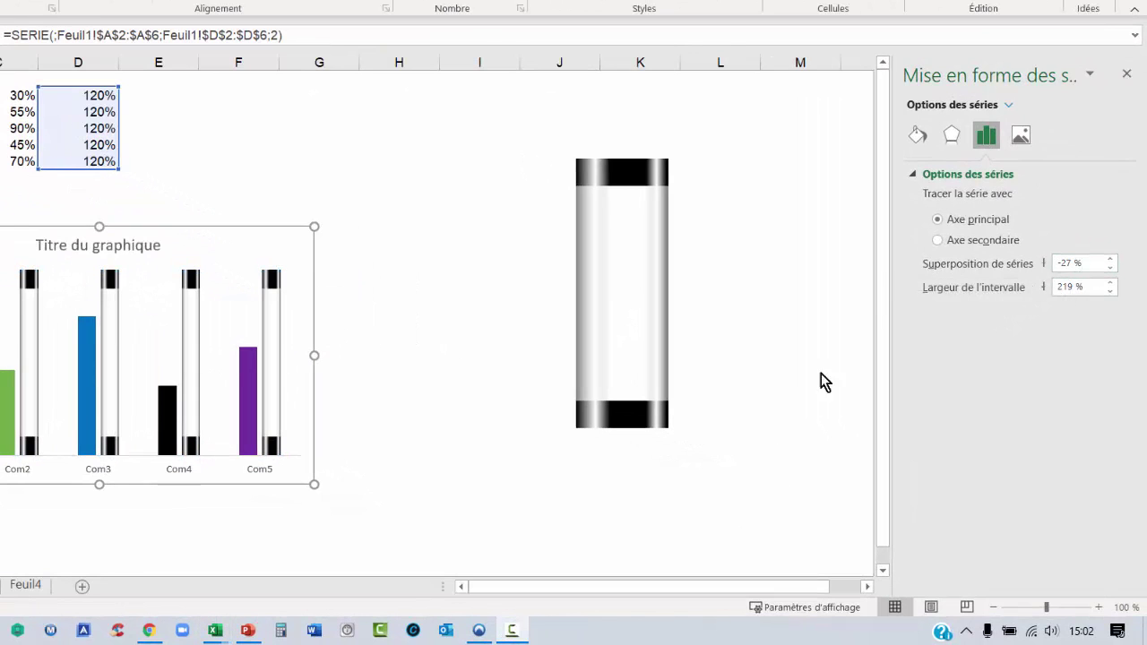
double_click(1083, 262)
text(100)
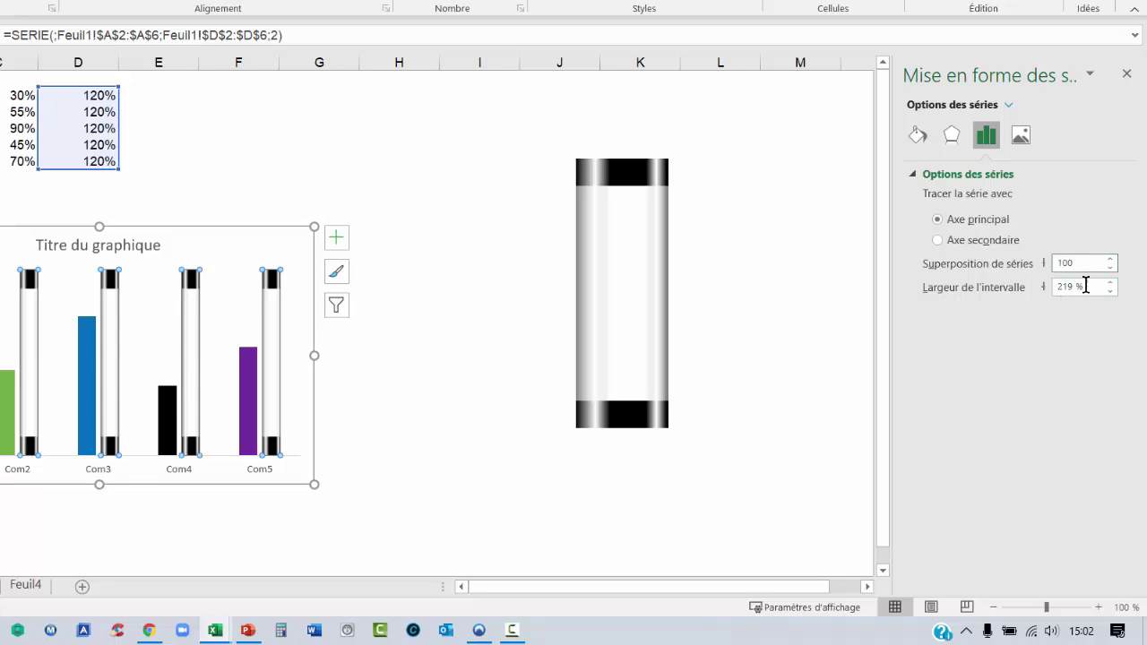
drag(1084, 285, 1052, 286)
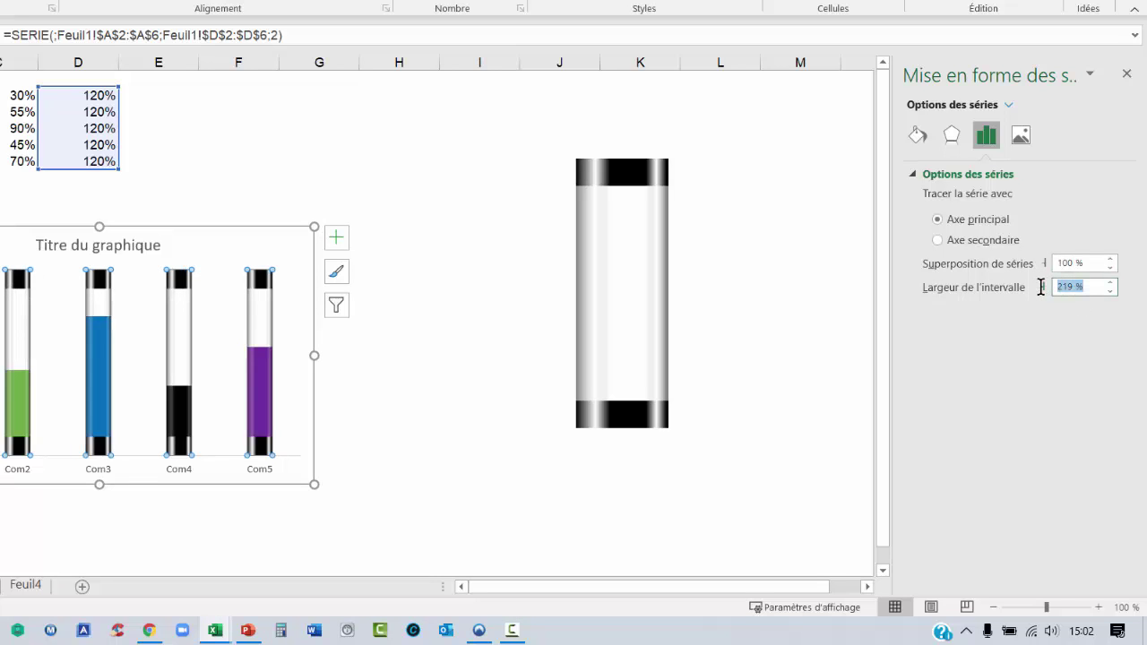
text(60)
click(399, 420)
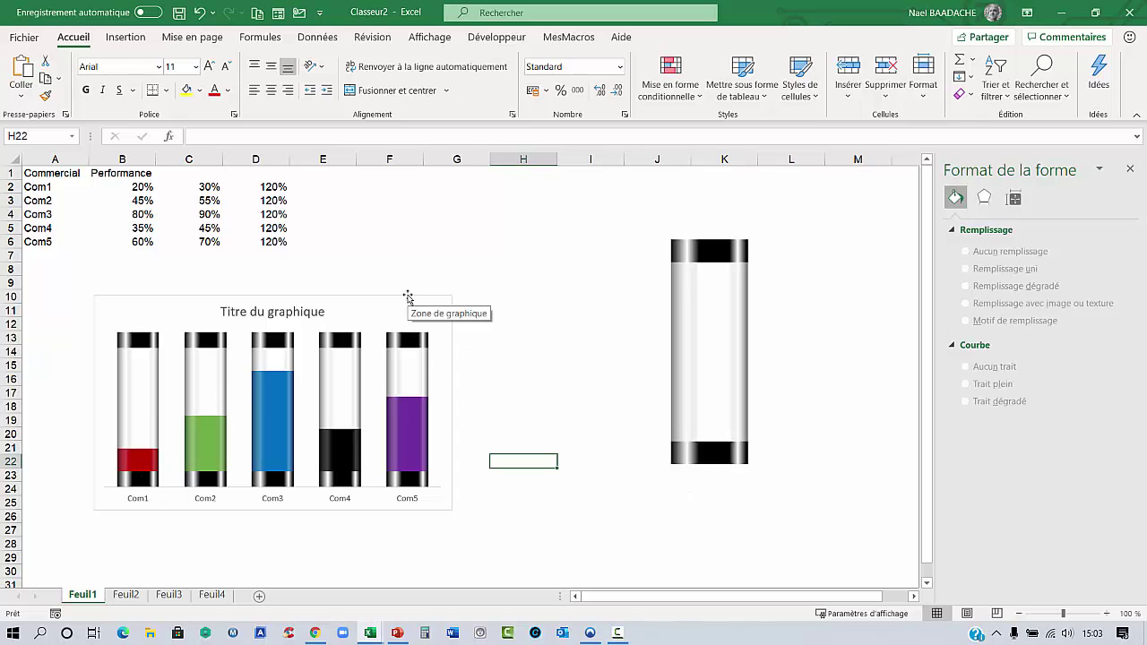
Move the chart and make the Com1–Com5 axis labels bold Verdana 10 with the font colour.
drag(407, 294, 567, 258)
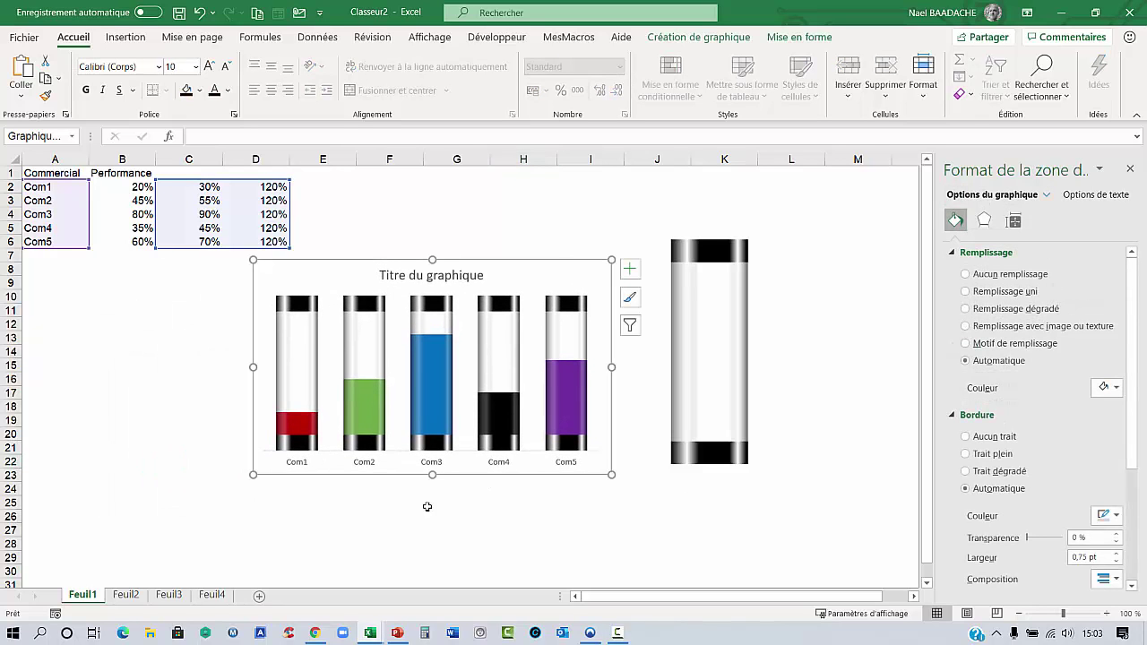
click(433, 462)
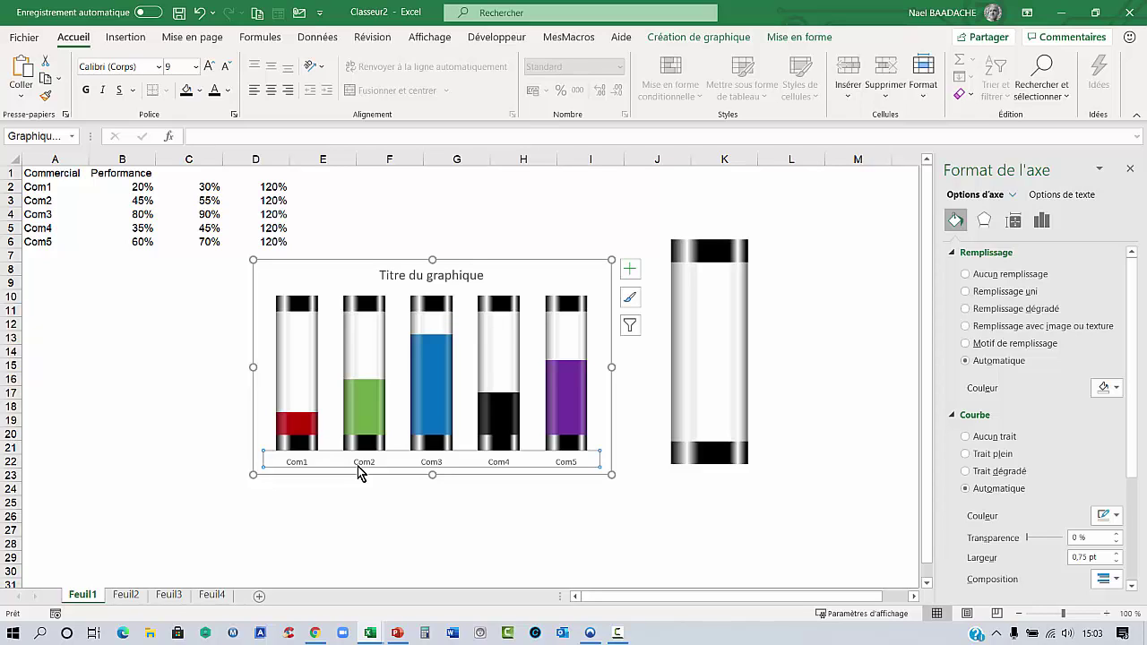
click(147, 70)
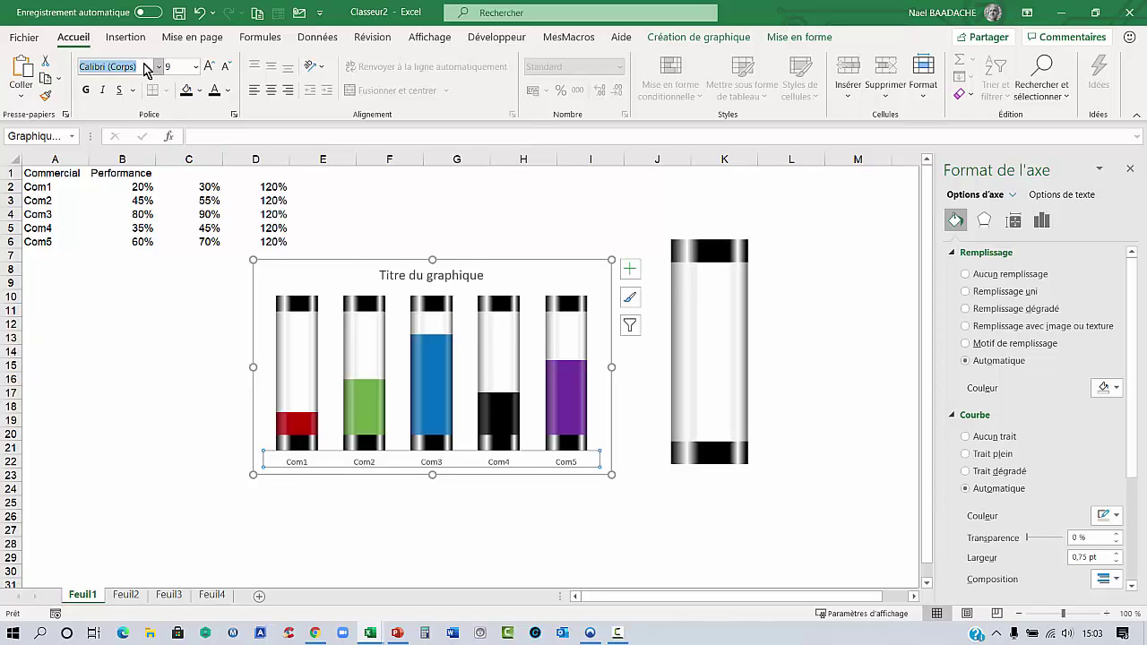
text(Verdana)
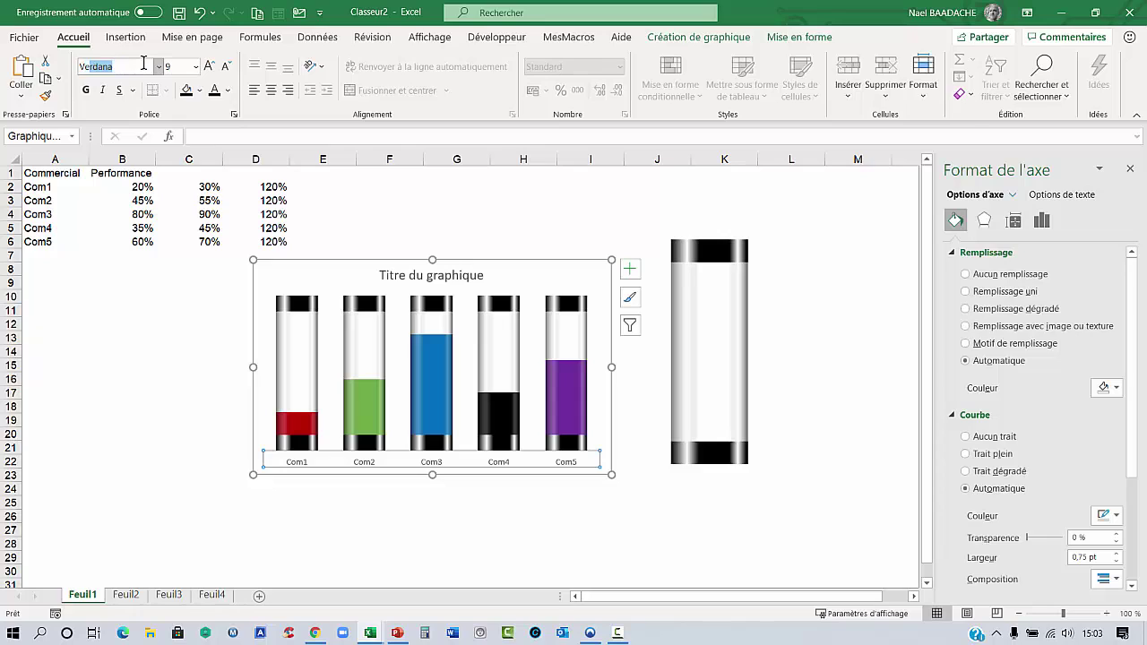
key(Return)
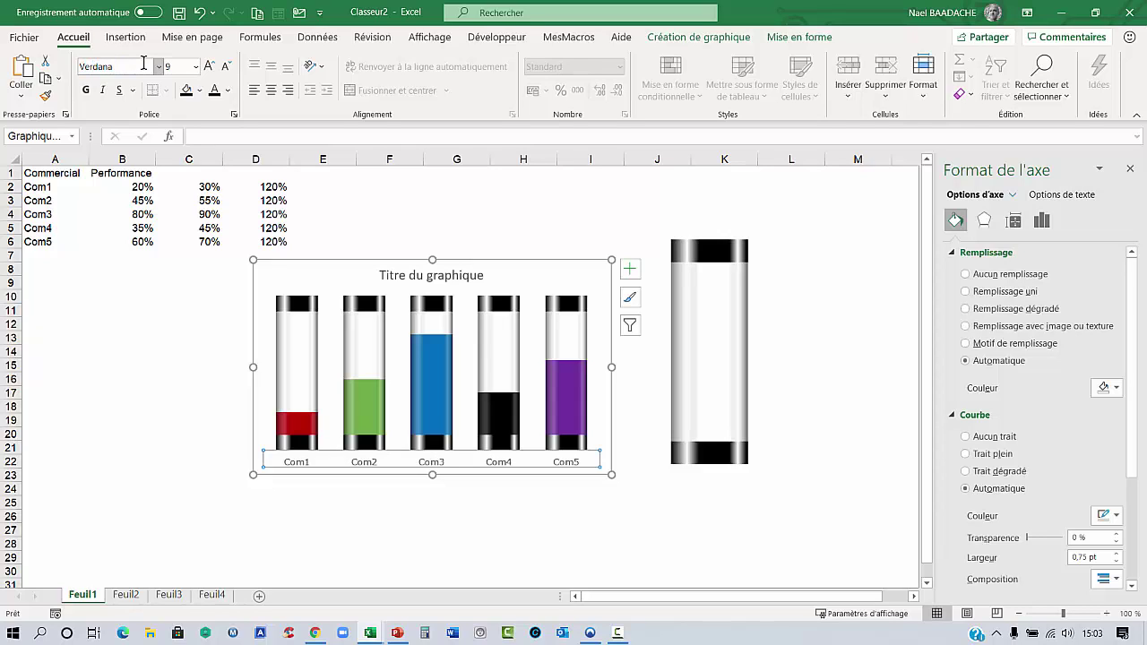
click(198, 71)
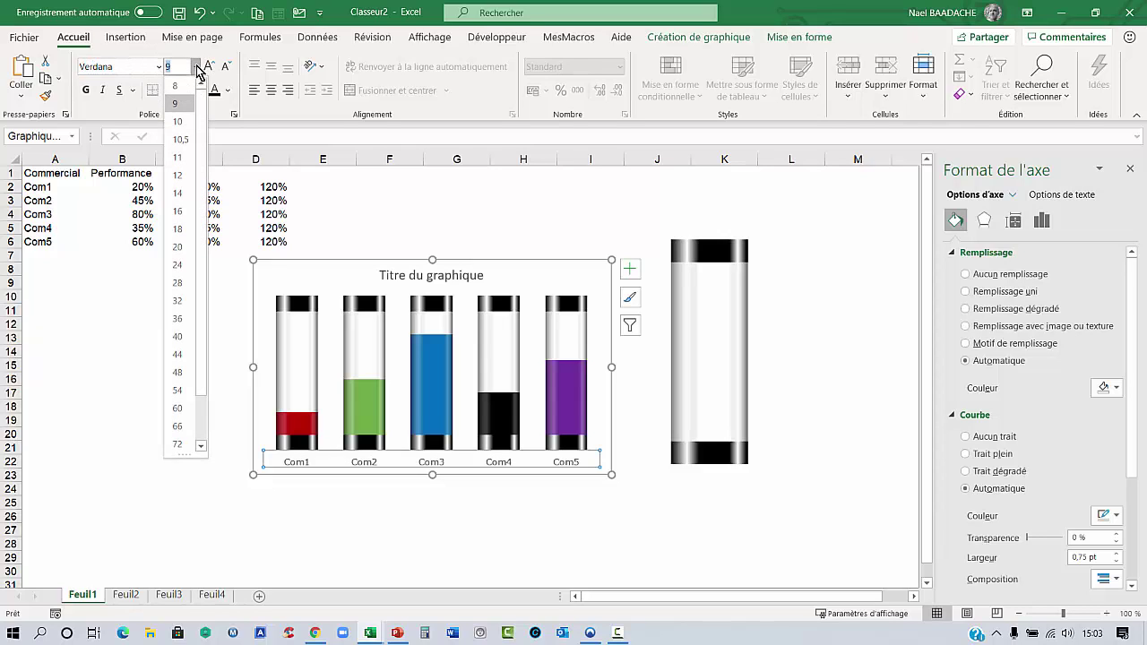
click(186, 129)
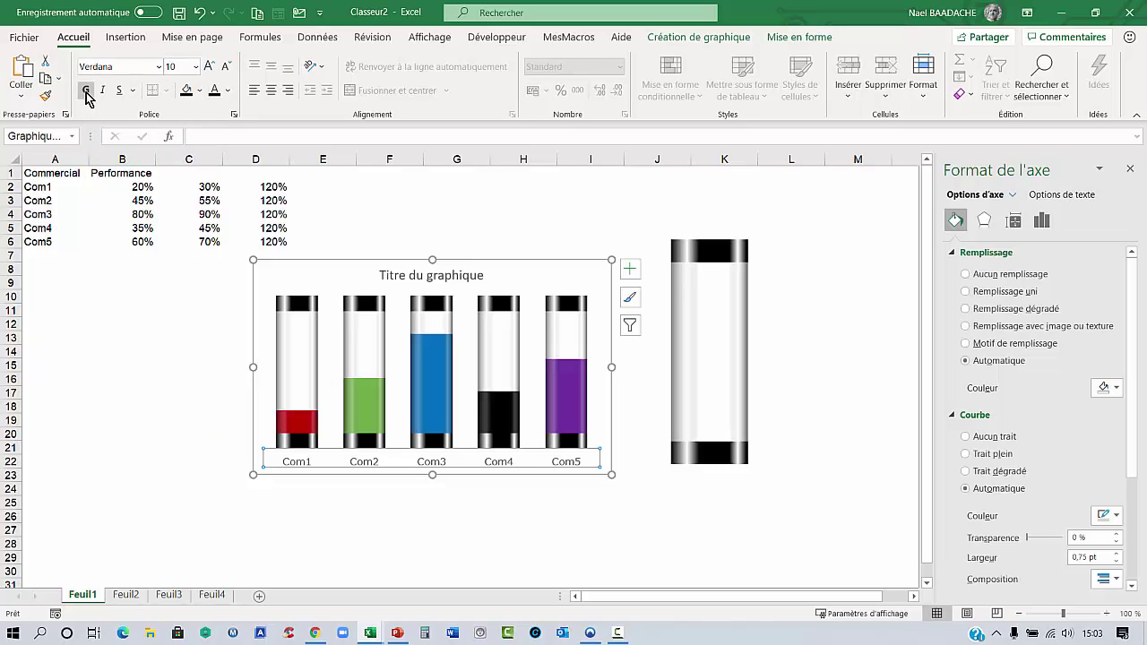
click(86, 90)
click(213, 93)
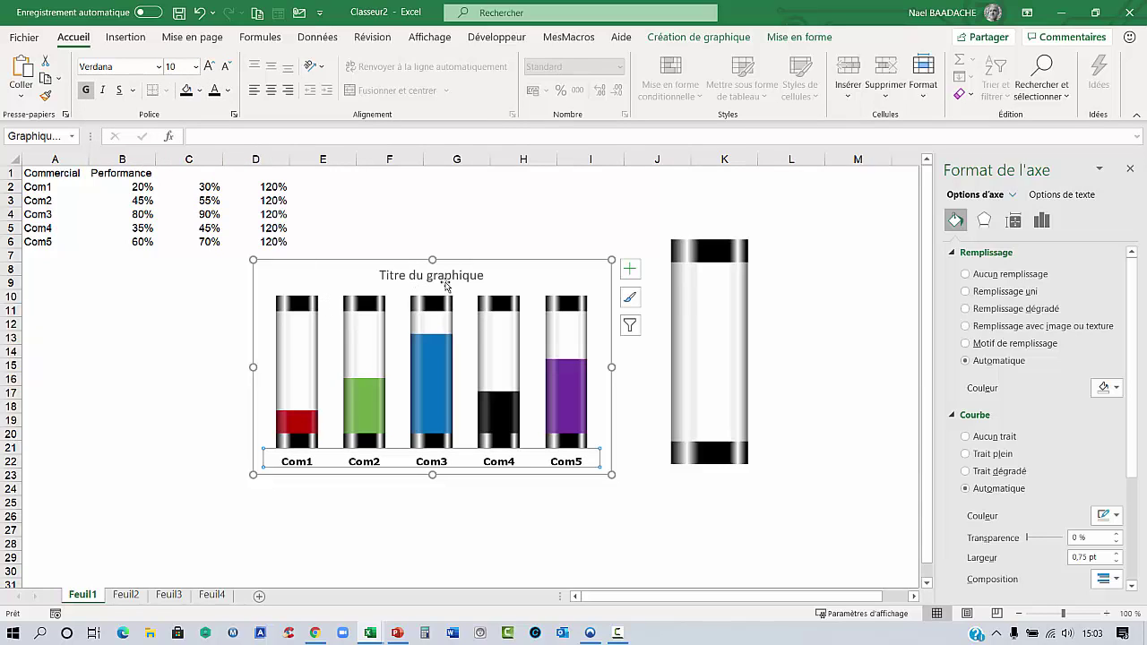
click(437, 277)
Replace the placeholder title with 'Performance des commerciaux' and format it bold Verdana.
drag(381, 275, 468, 275)
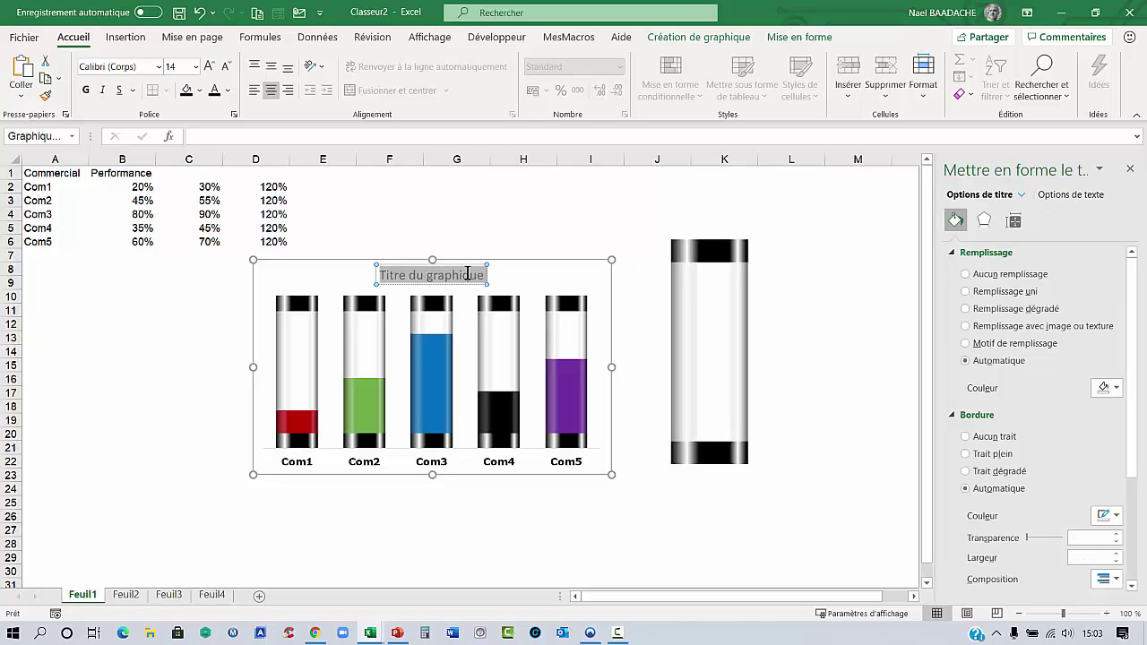
text(P)
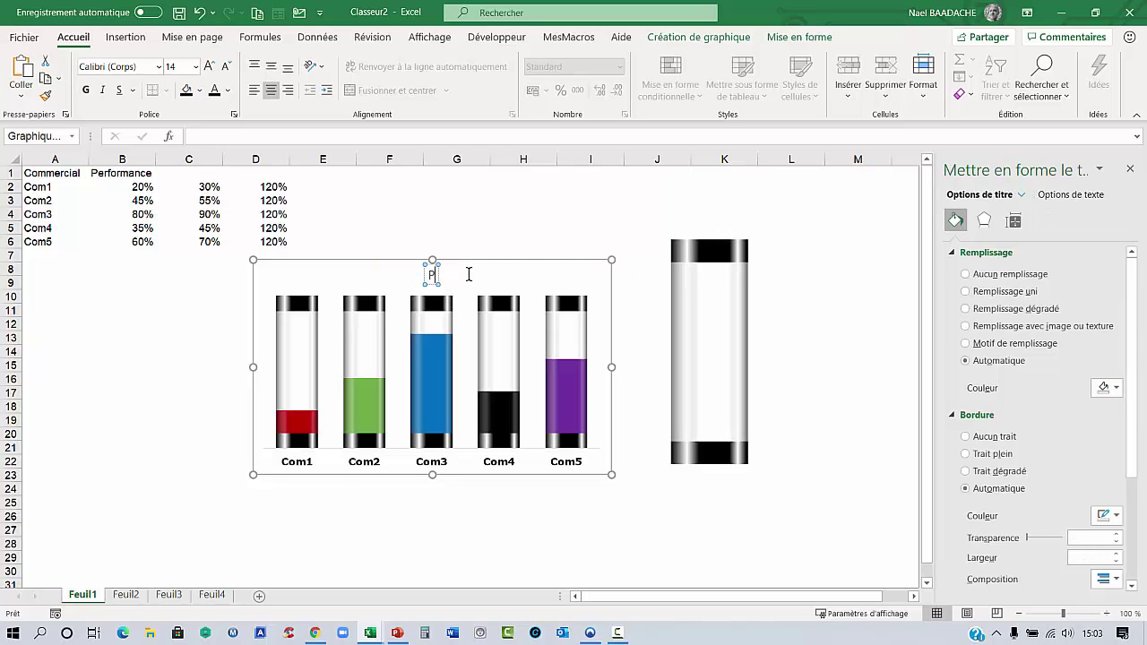
text(erforma)
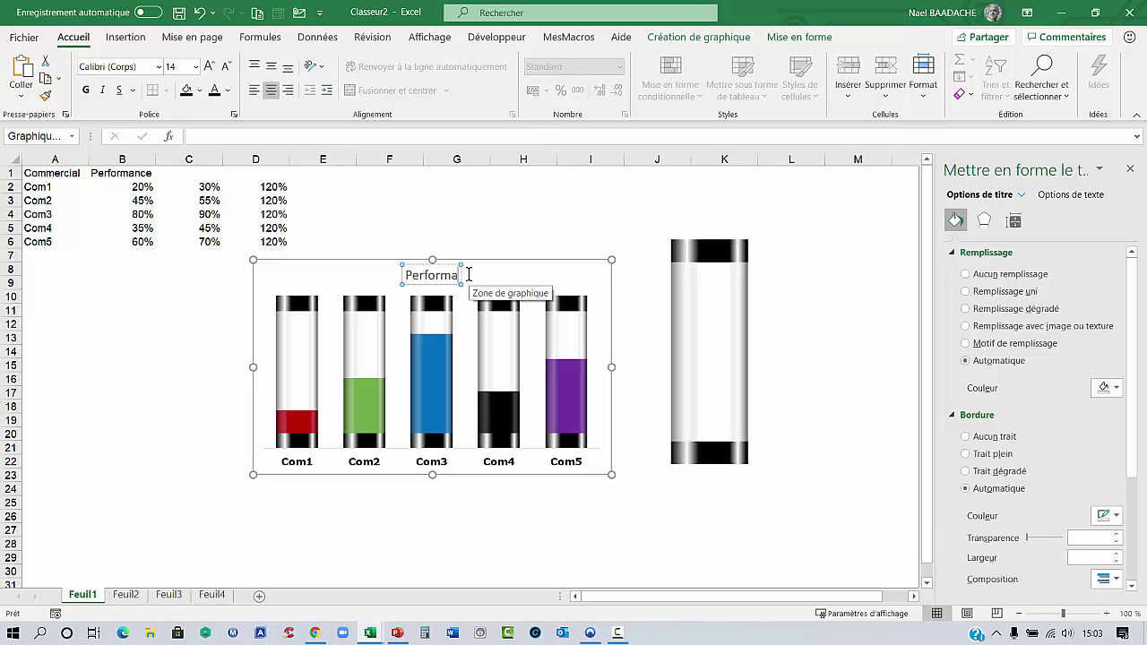
text(nce des commer)
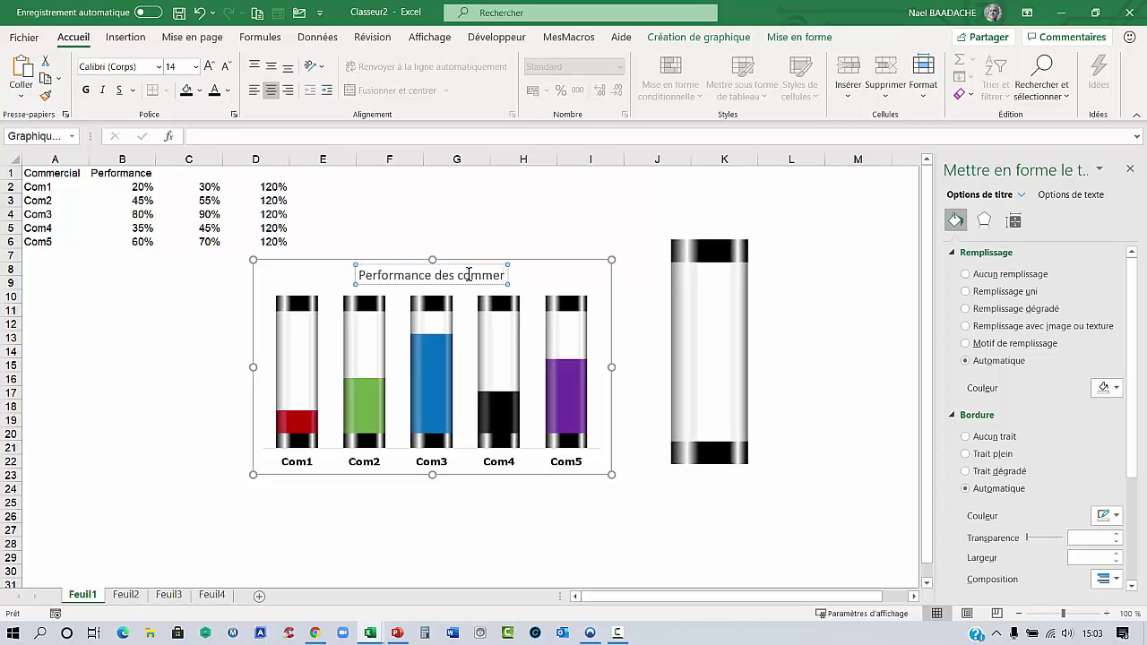
text(ciaux)
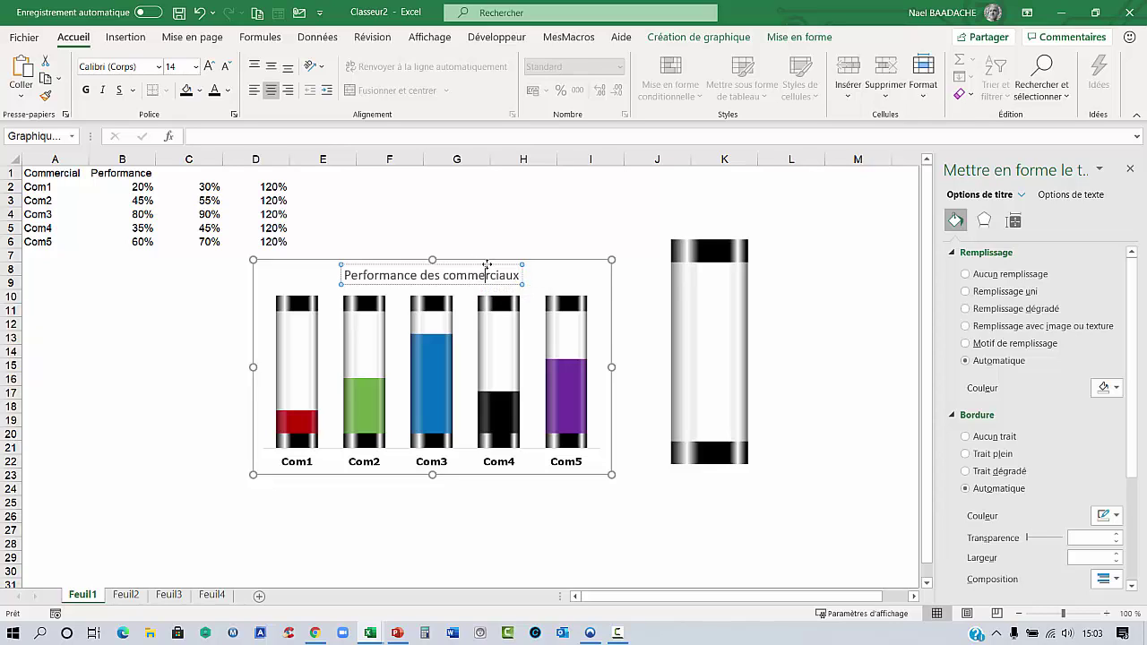
click(486, 266)
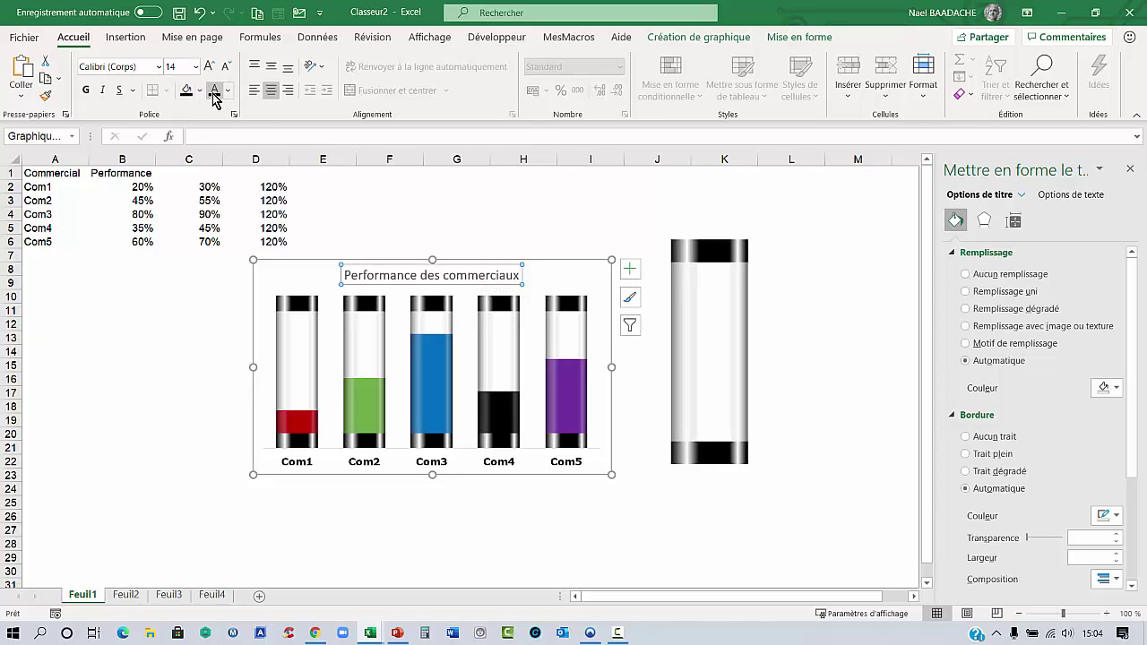
click(111, 68)
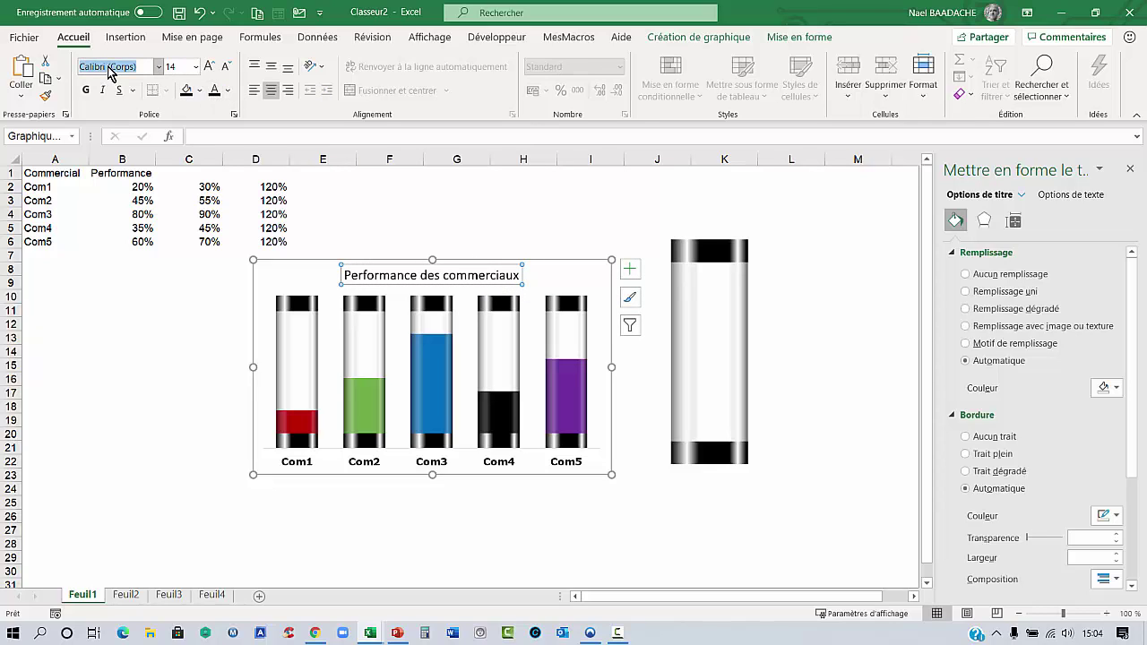
text(Verdana)
key(Return)
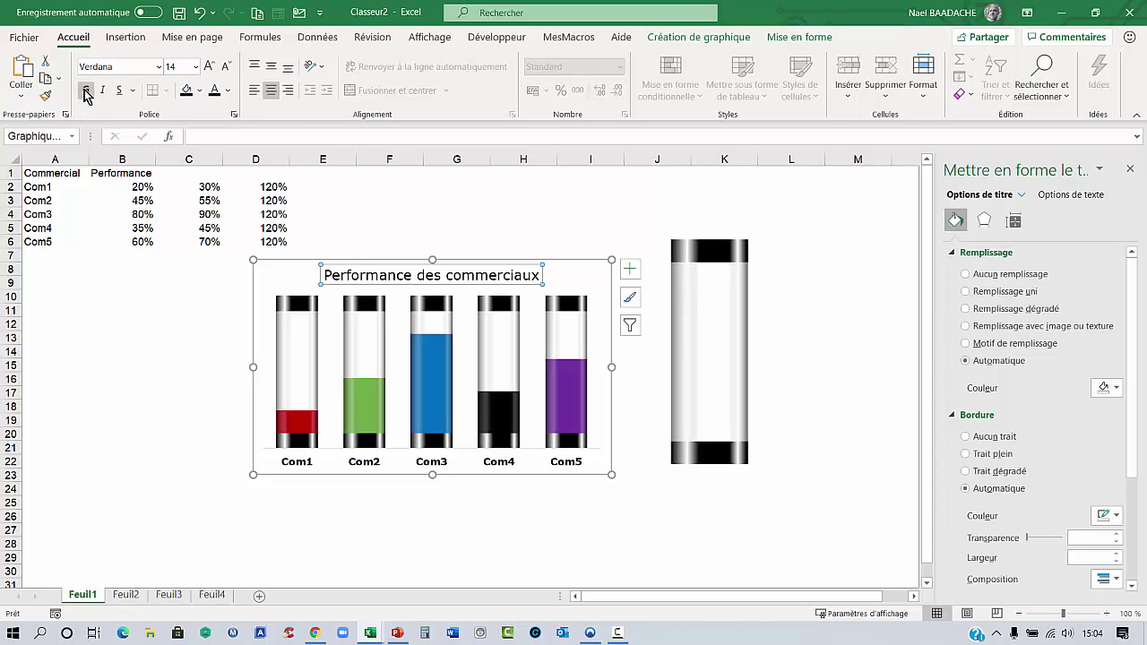
click(85, 90)
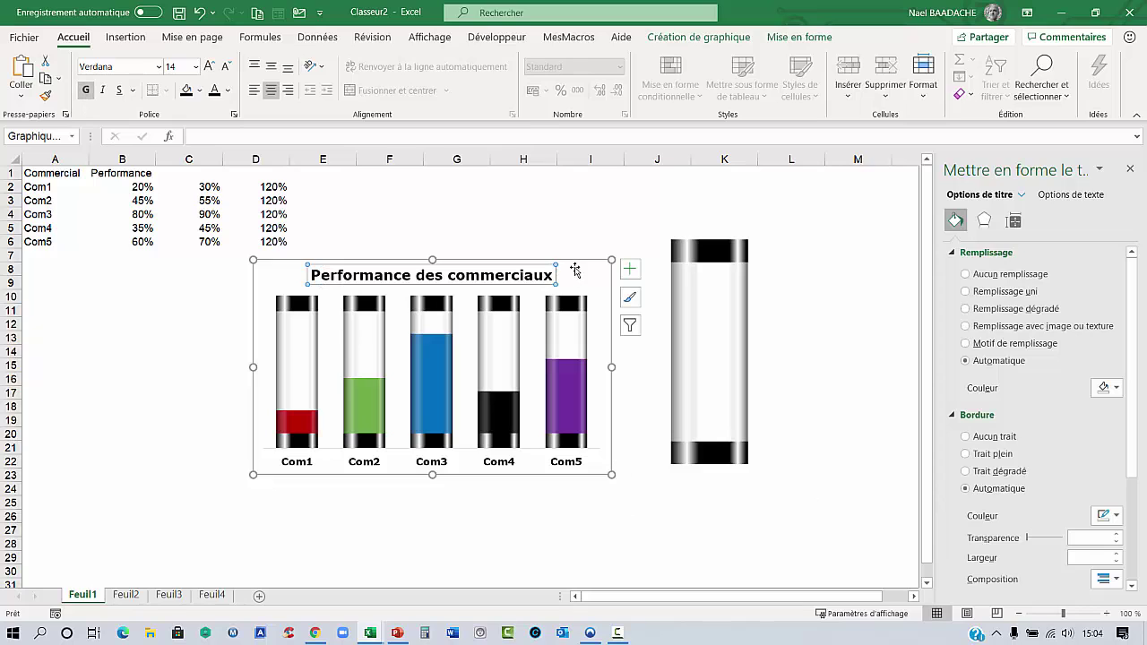
click(587, 262)
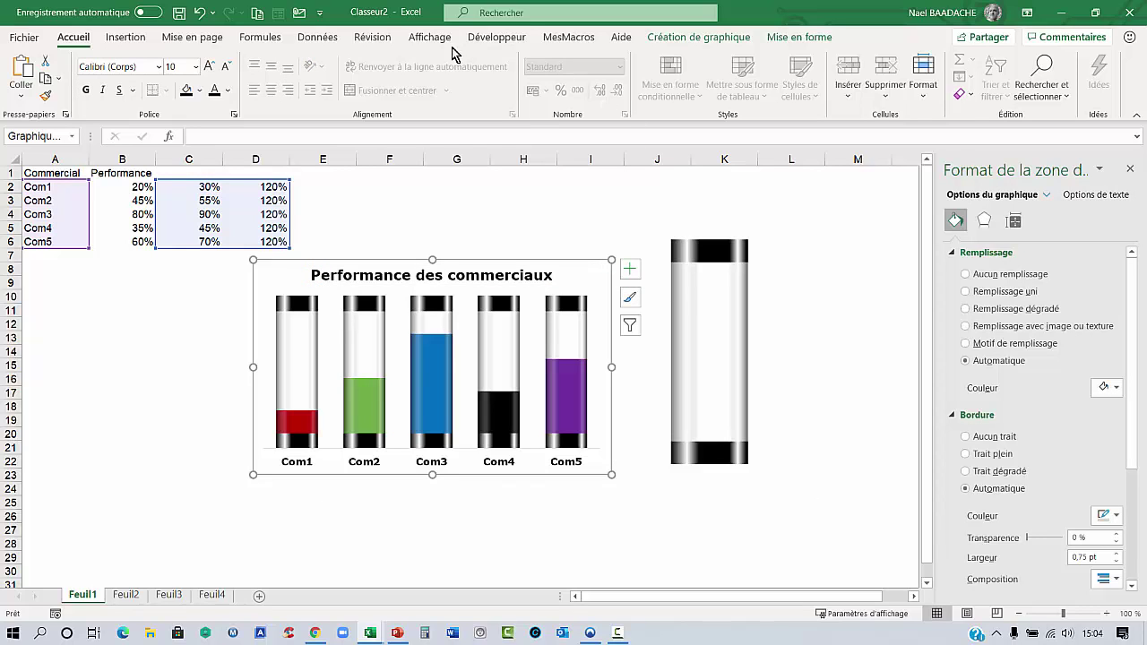
Remove the chart's outline with Sans contour.
click(426, 37)
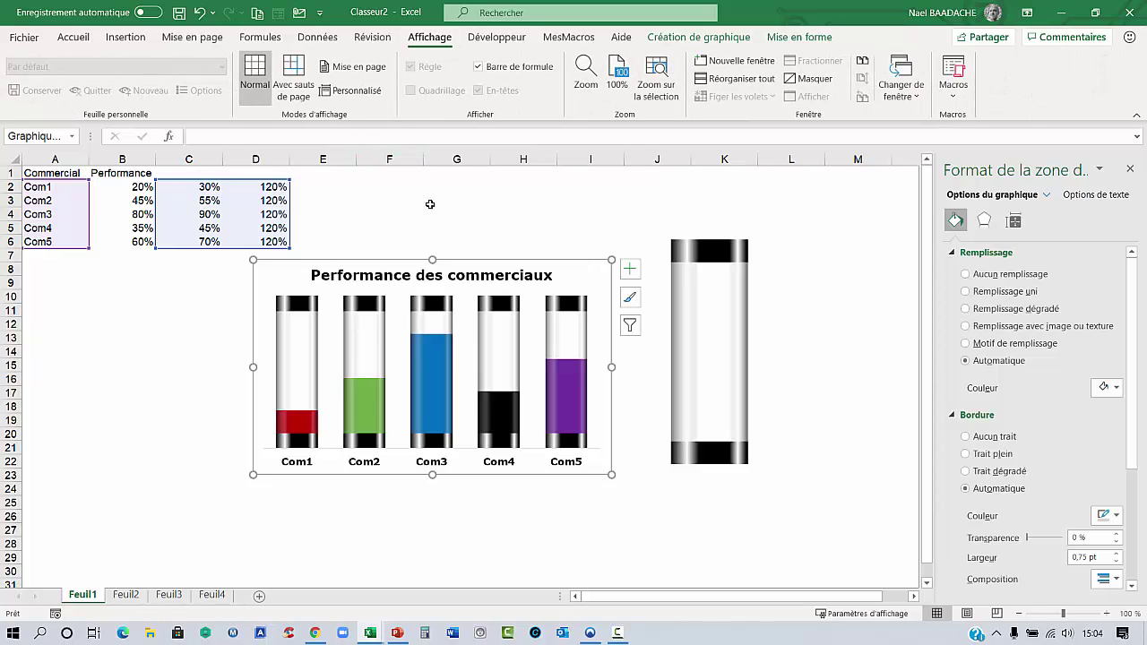
click(143, 375)
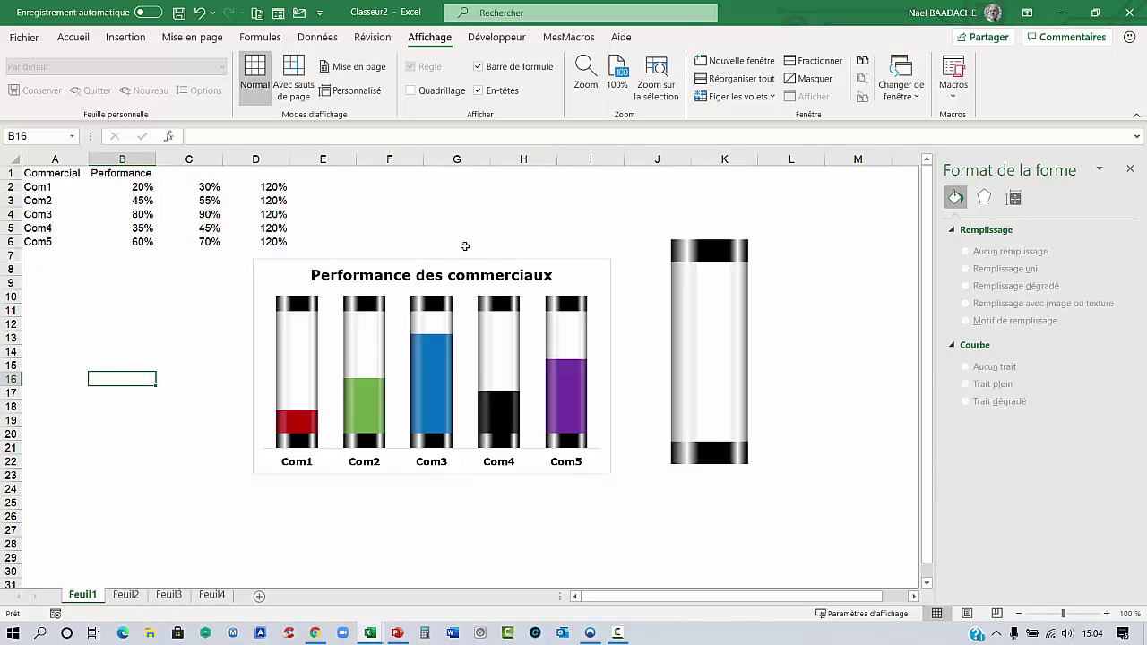
click(478, 265)
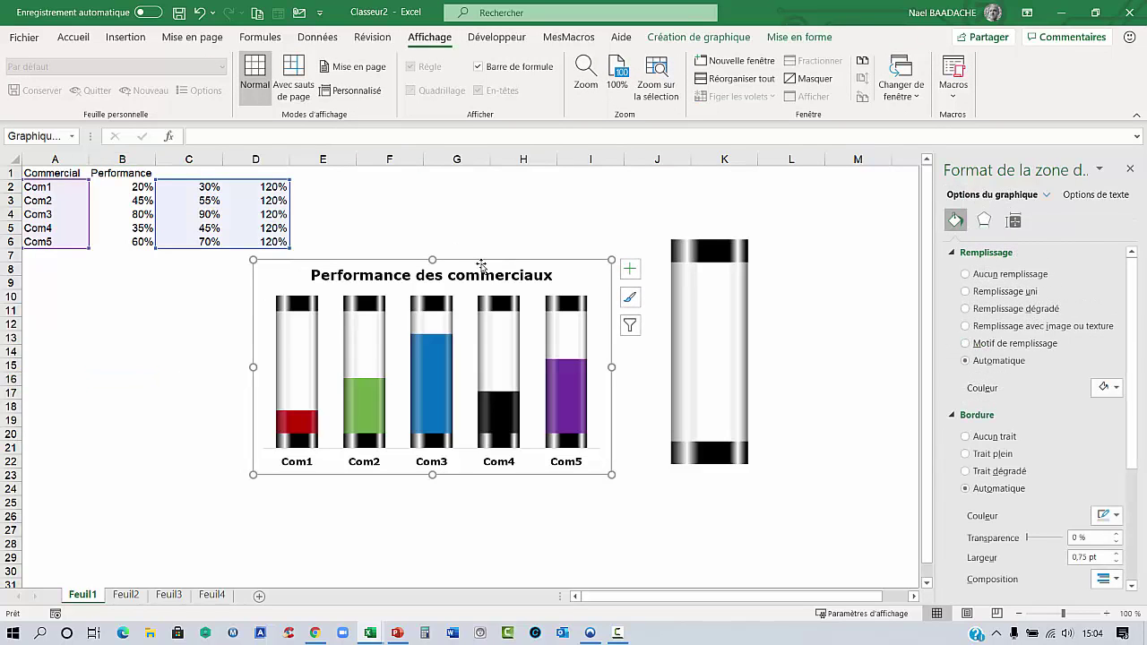
click(699, 38)
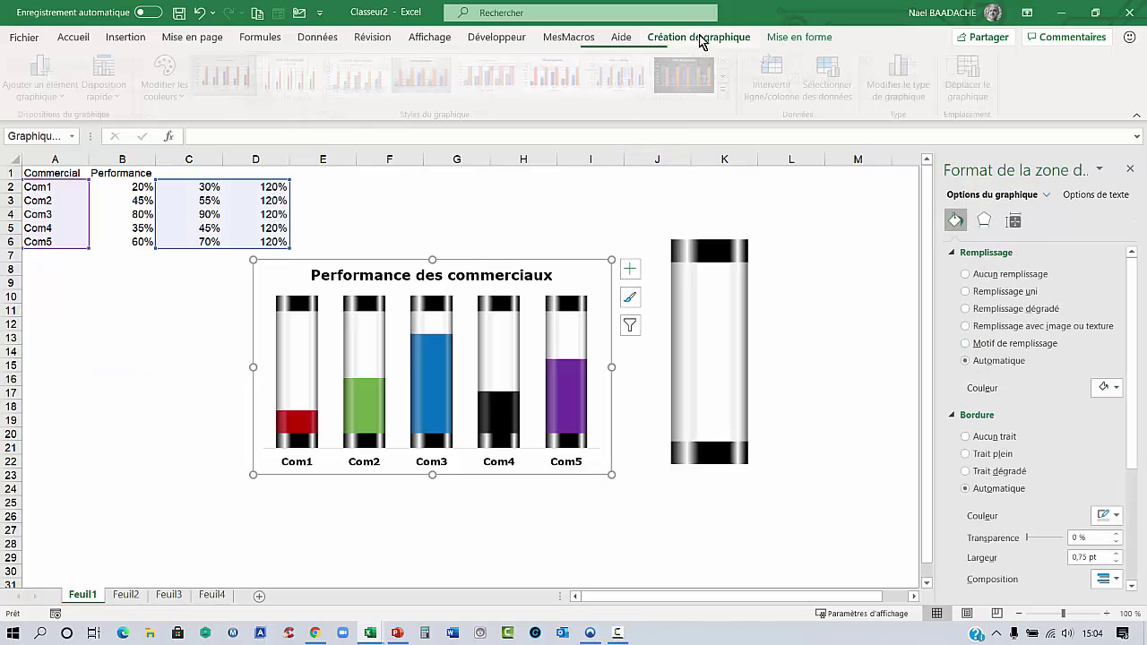
click(780, 37)
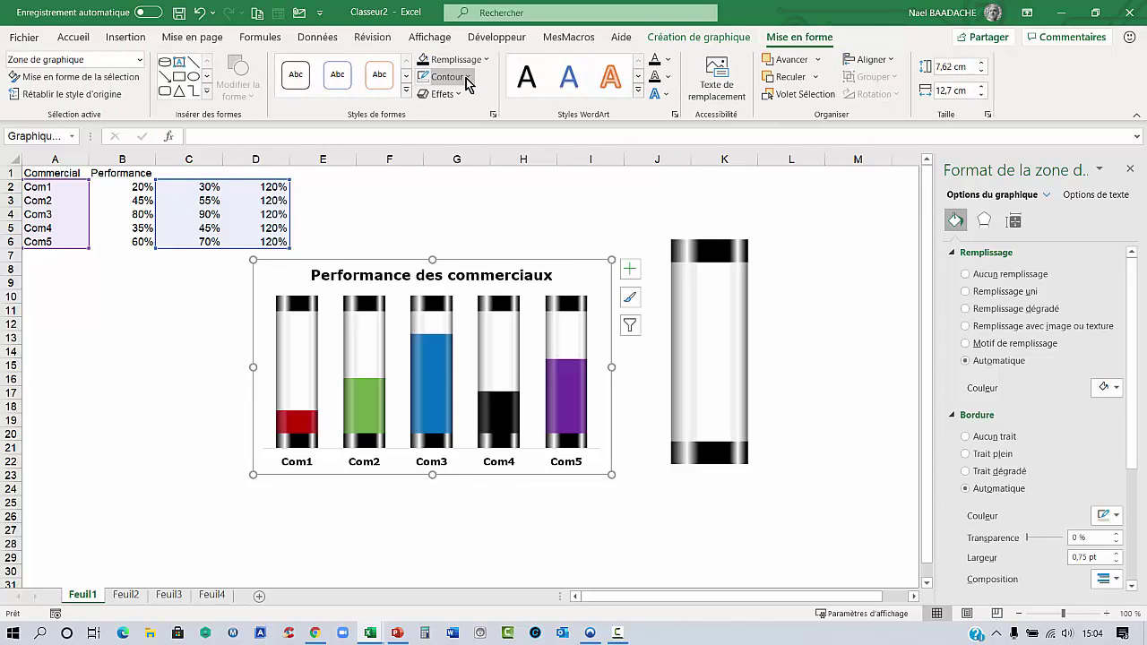
click(468, 82)
click(448, 261)
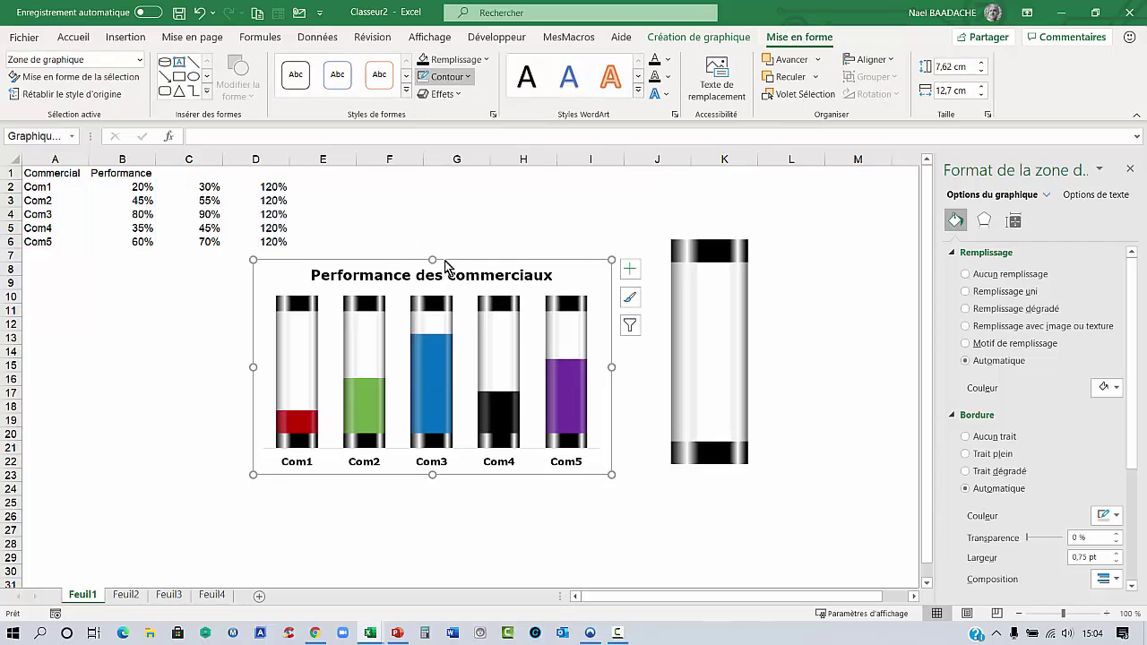
Delete the spare grouped tube shape beside the chart.
click(112, 424)
click(730, 459)
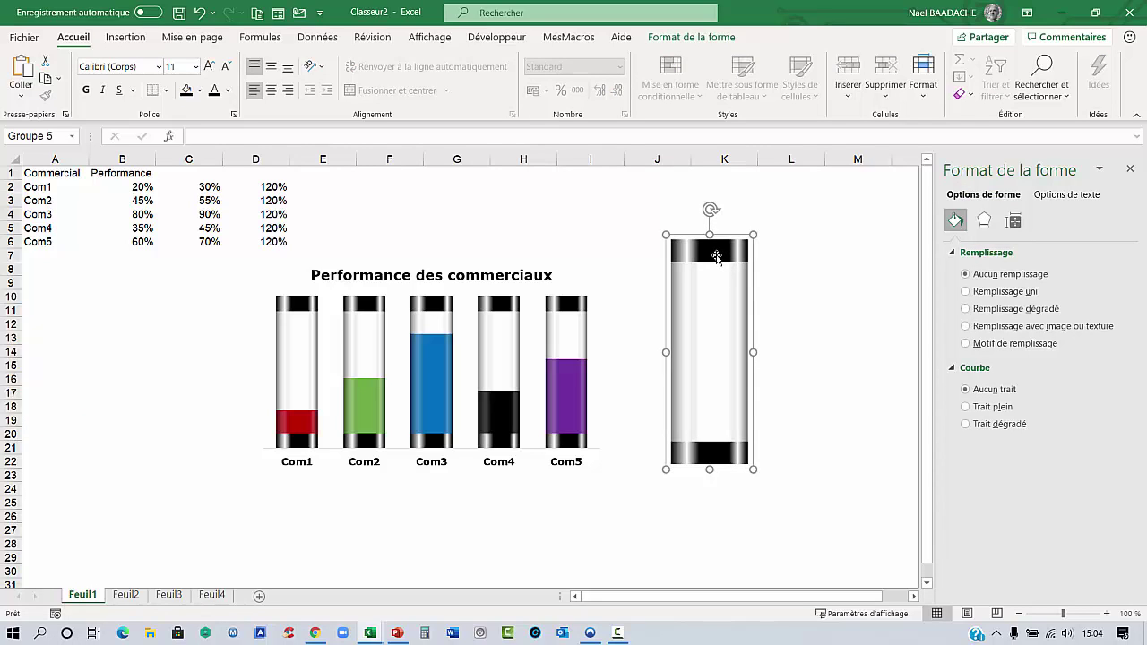
key(Delete)
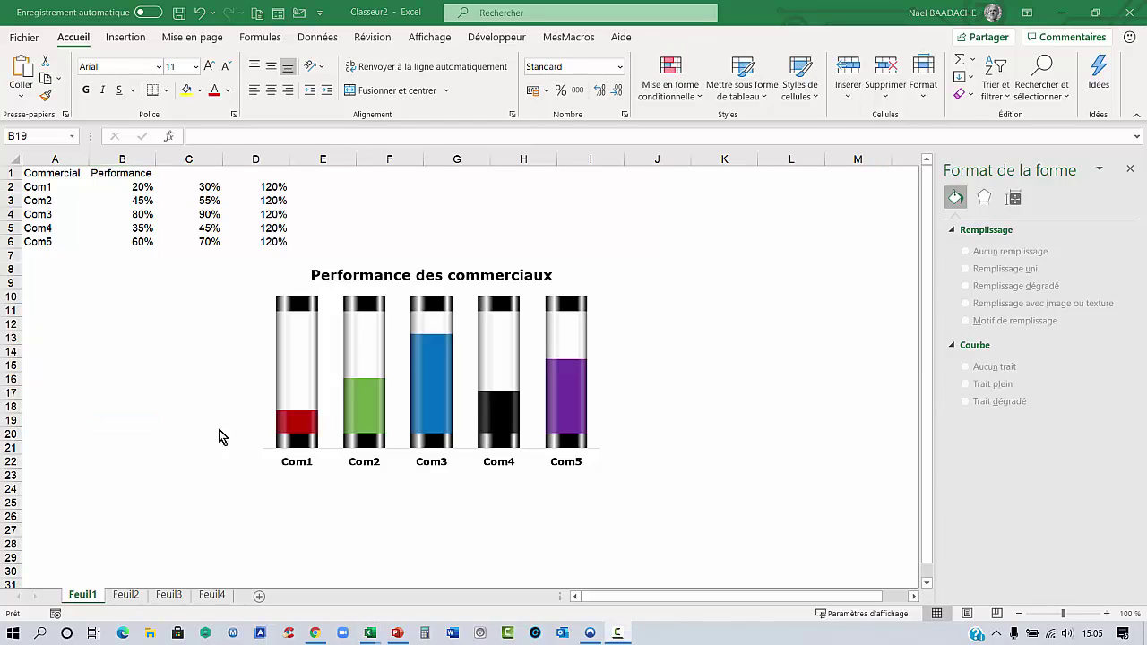
Give the chart's horizontal category axis line a 2¼ pt outline weight.
click(331, 459)
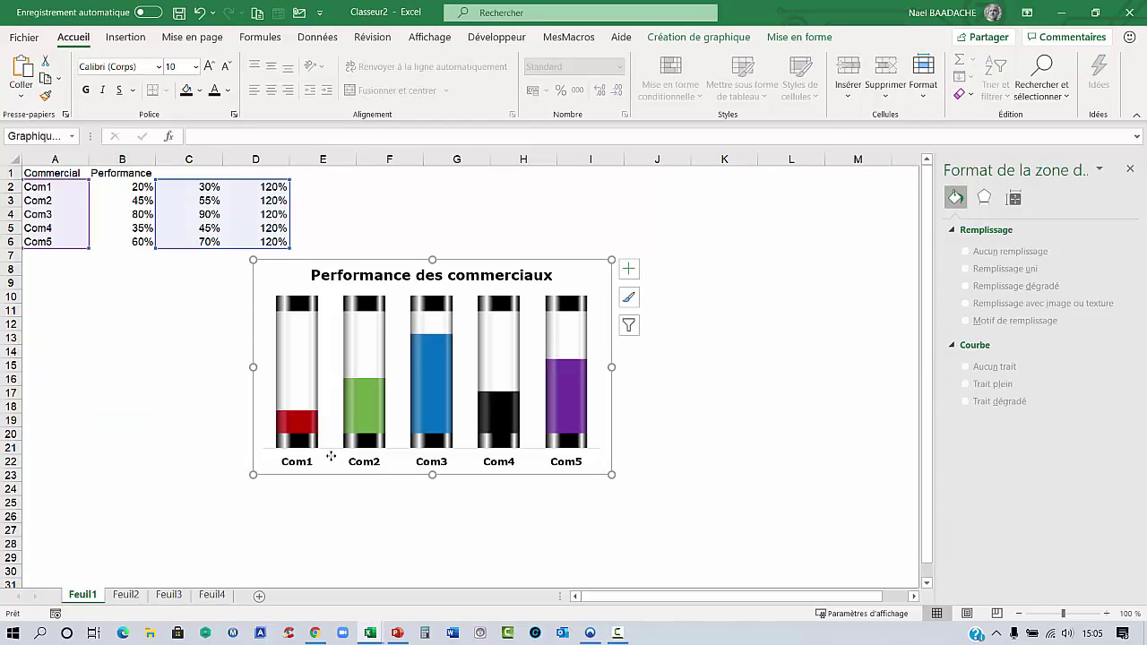
click(379, 470)
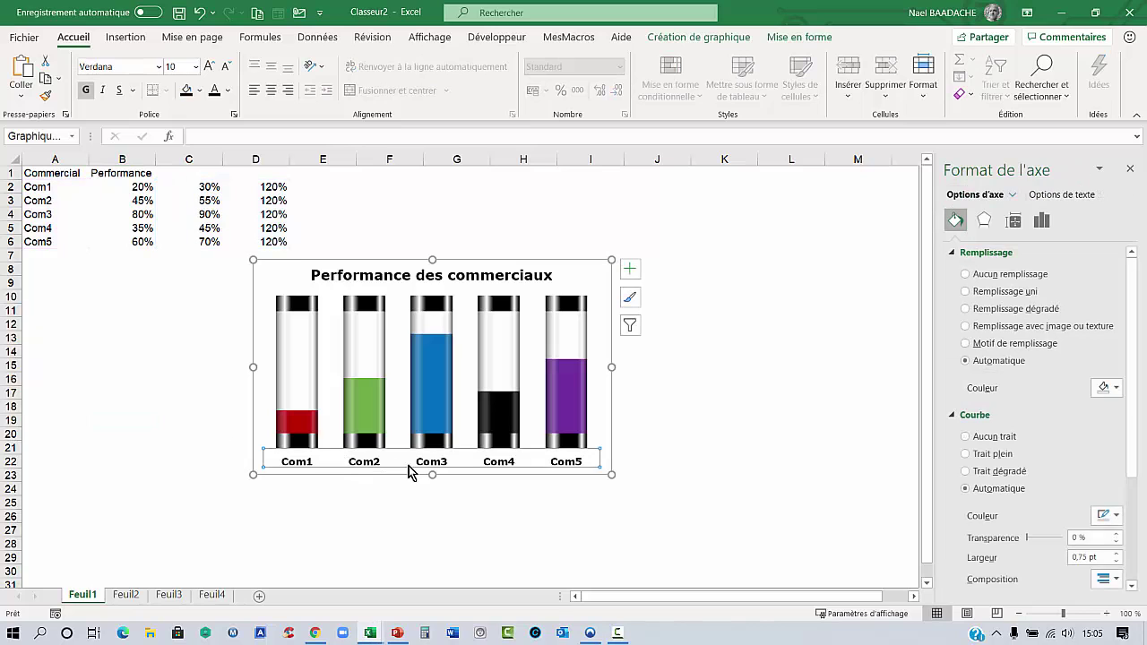
click(589, 510)
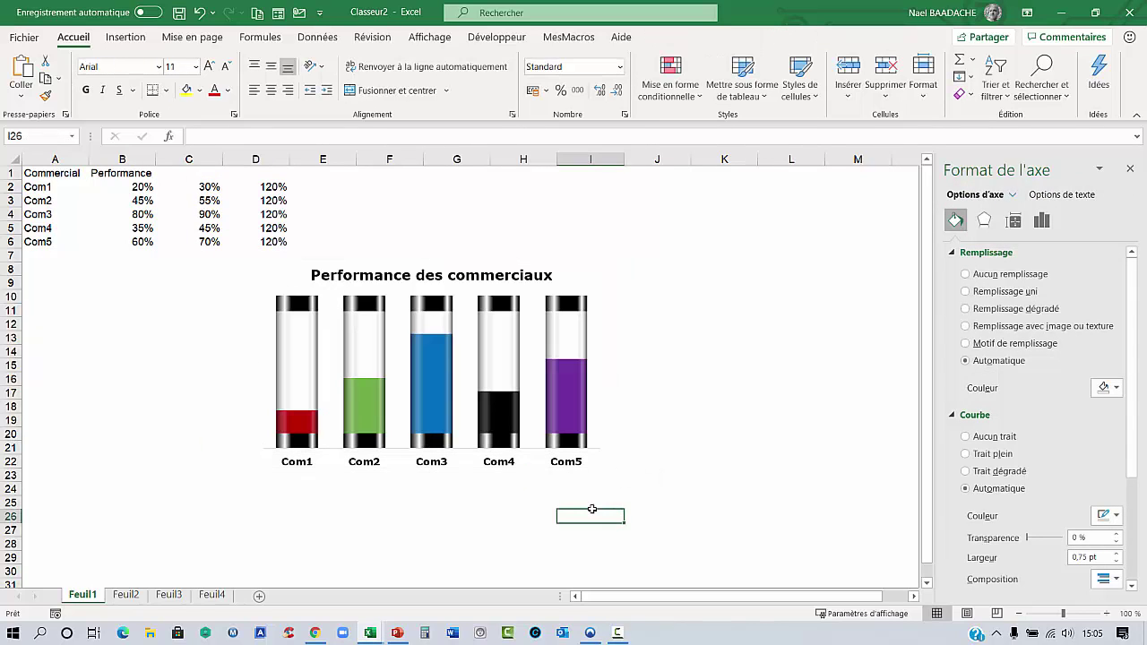
click(565, 467)
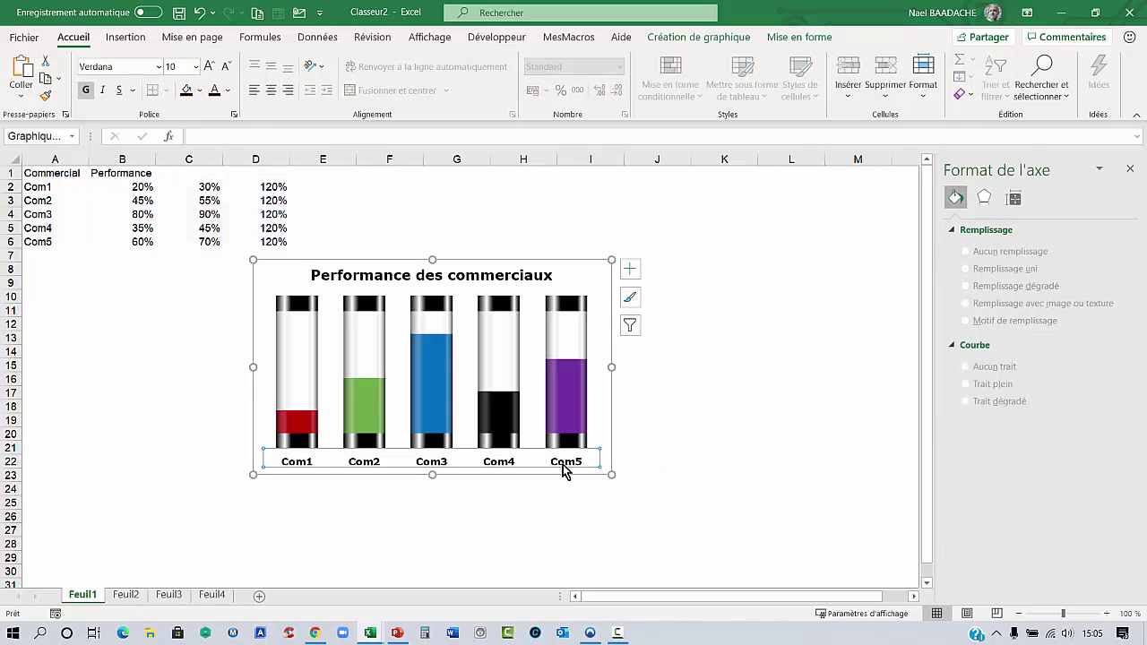
click(825, 40)
click(467, 77)
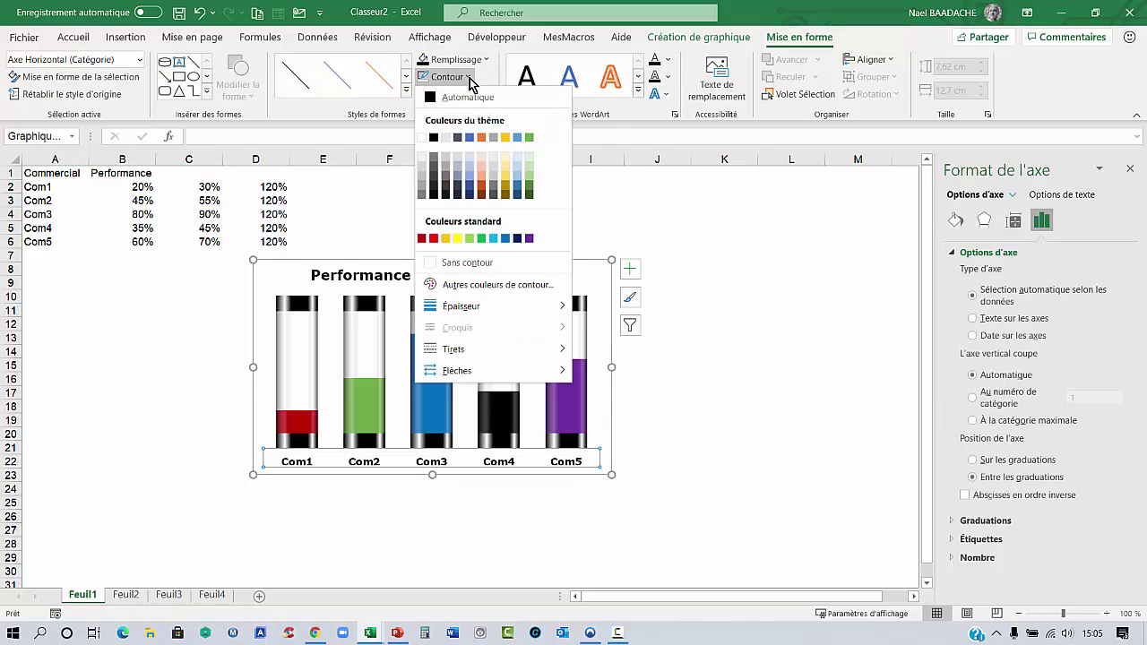
click(439, 145)
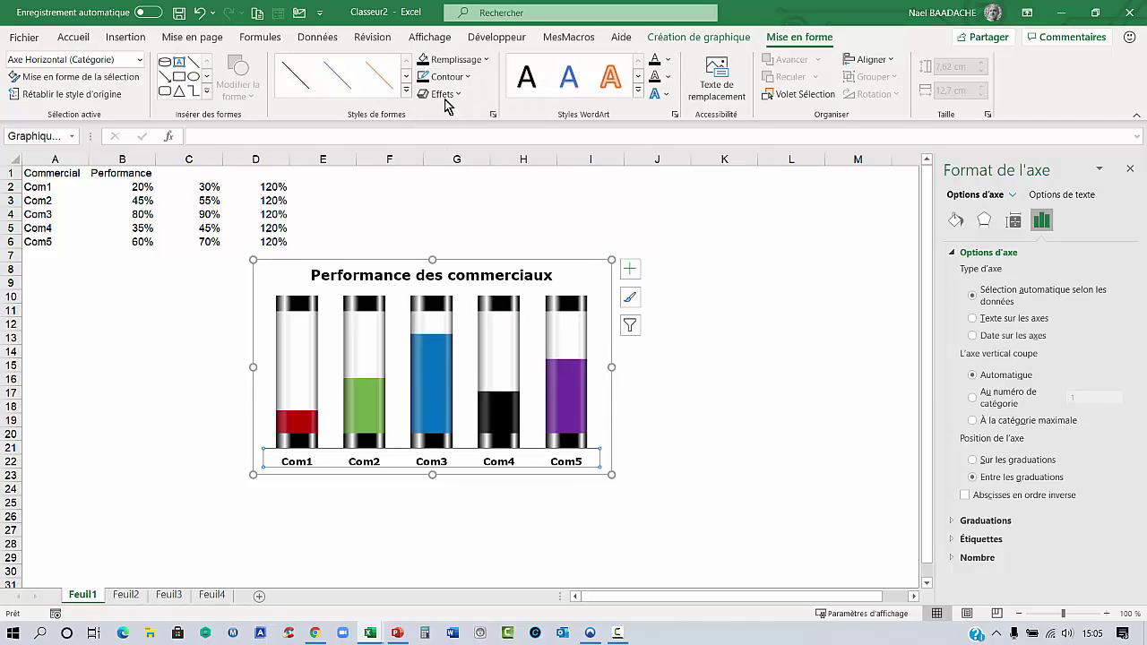
click(471, 79)
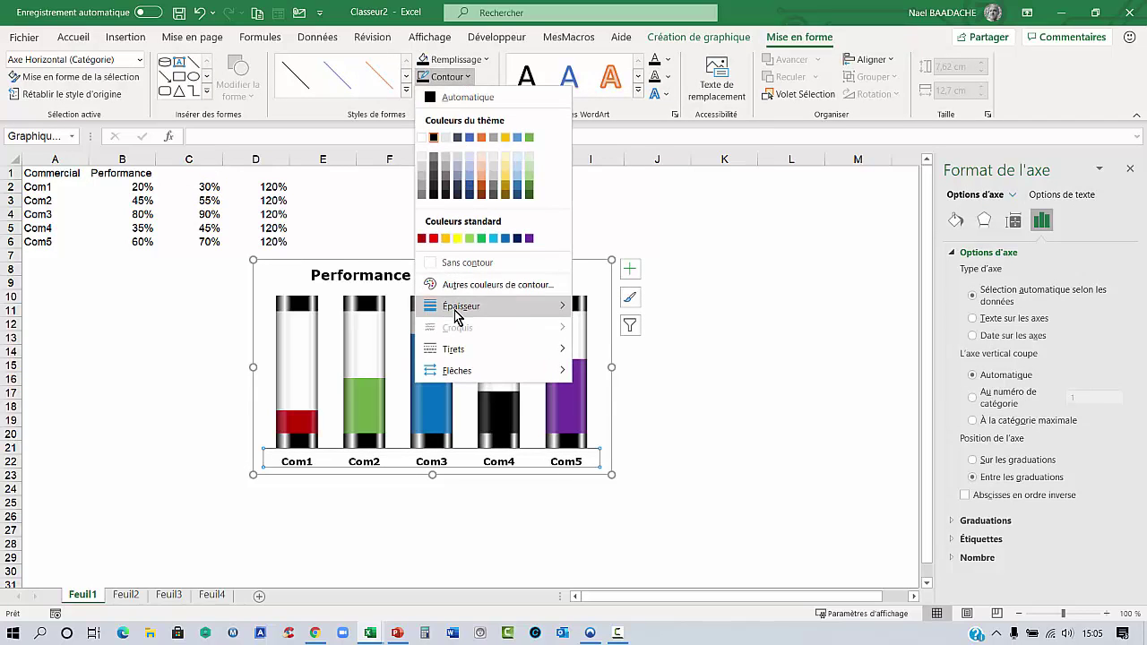
mouse_move(461, 305)
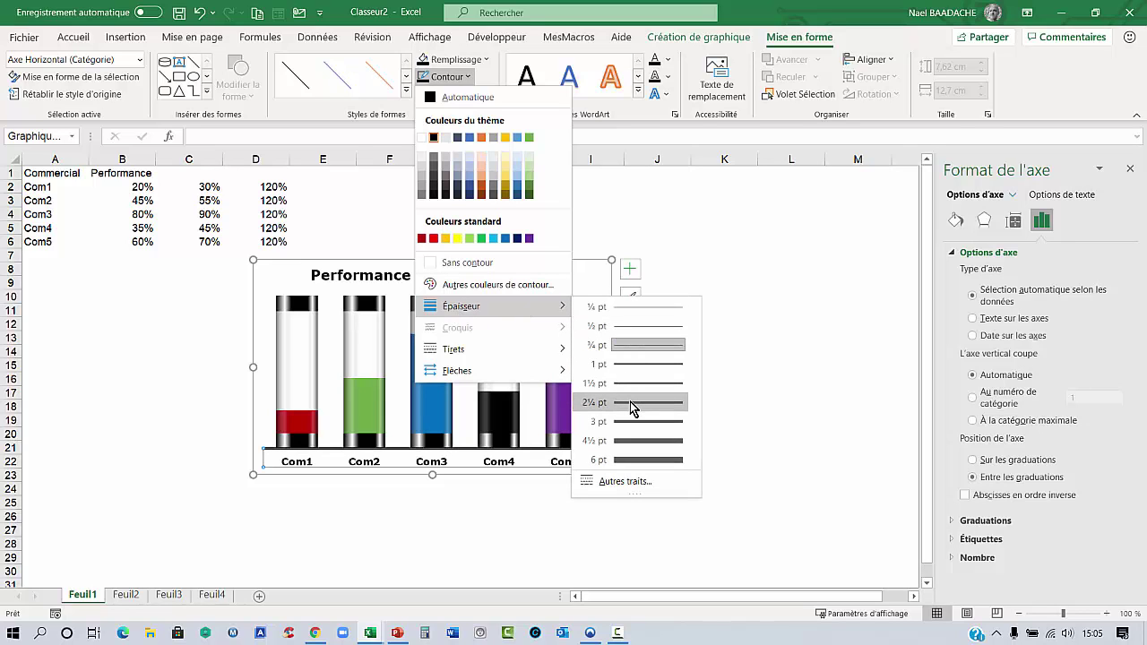
click(630, 401)
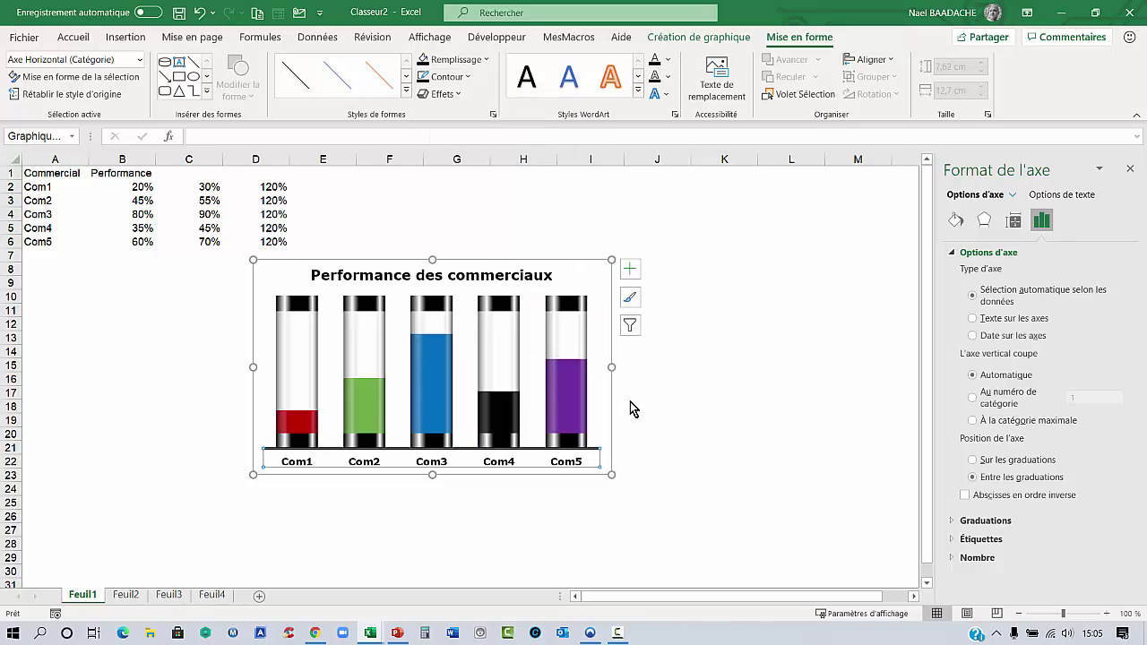
click(707, 432)
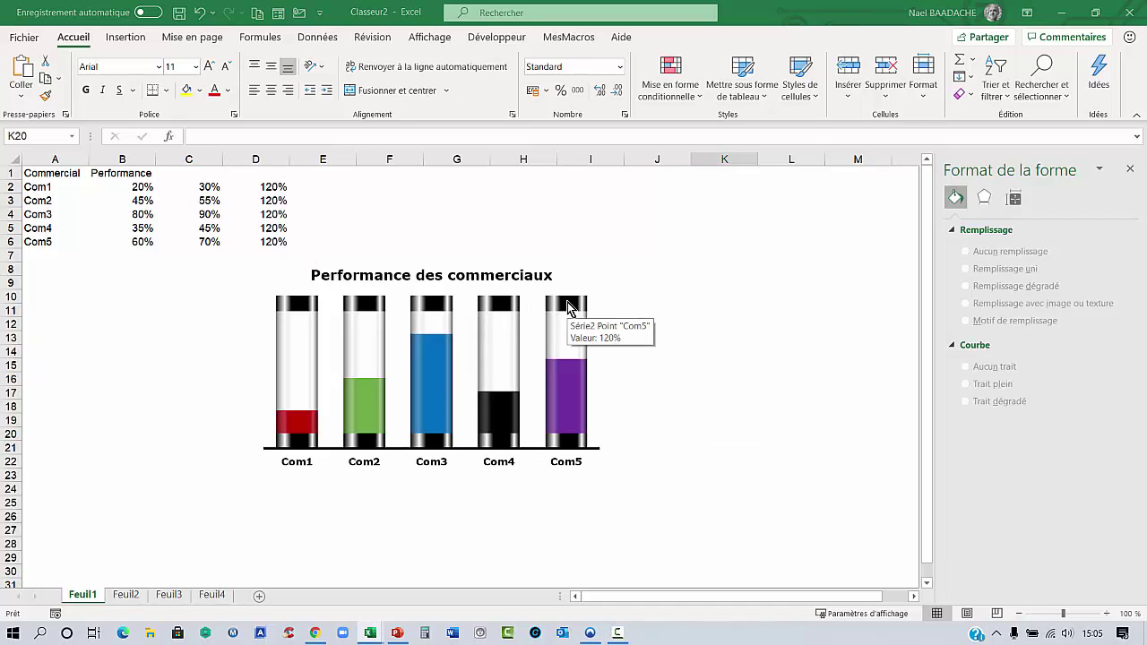
Add data labels to the background 120% series above the thermometer bars.
click(567, 305)
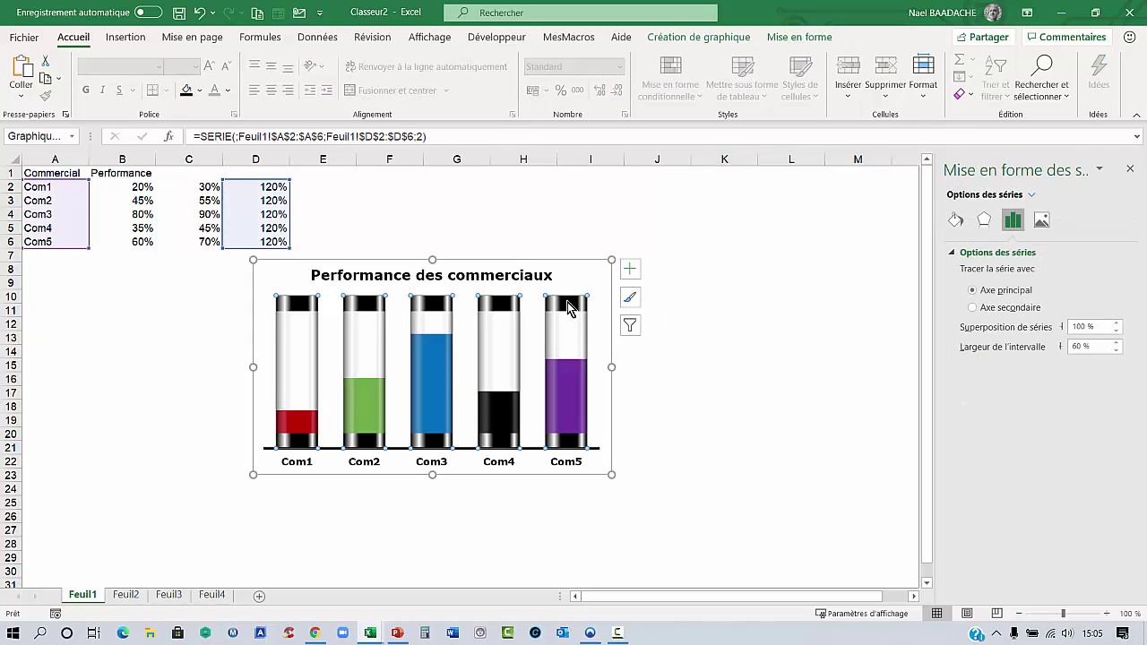
right_click(567, 305)
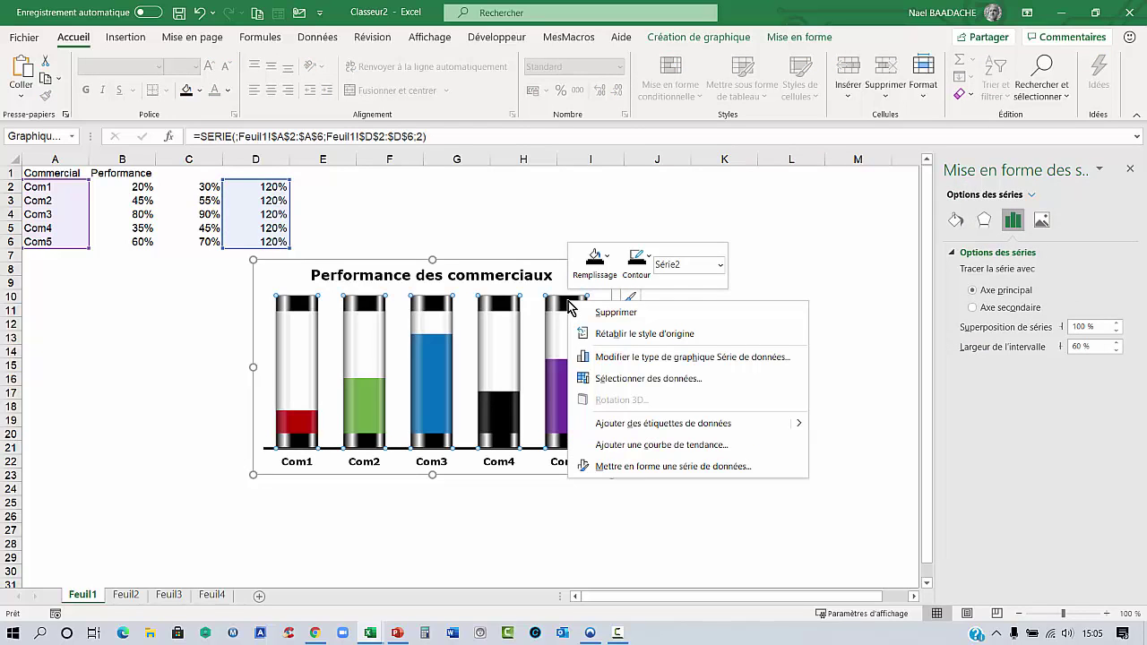
click(629, 424)
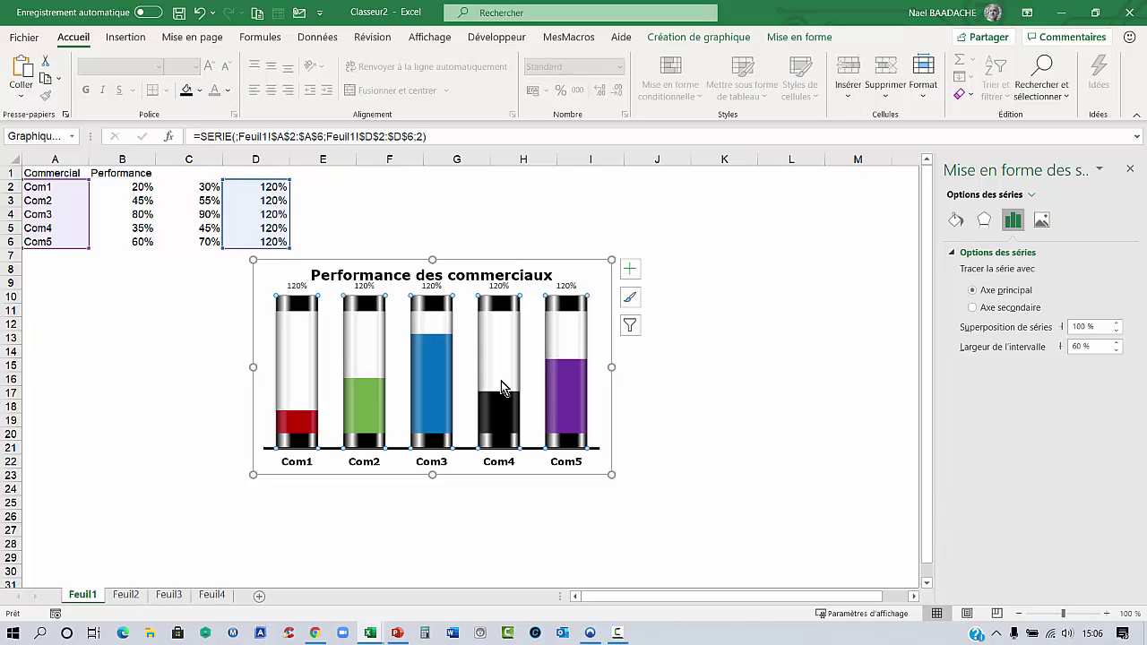
Select the new 120% data labels and open their formatting options.
key(Escape)
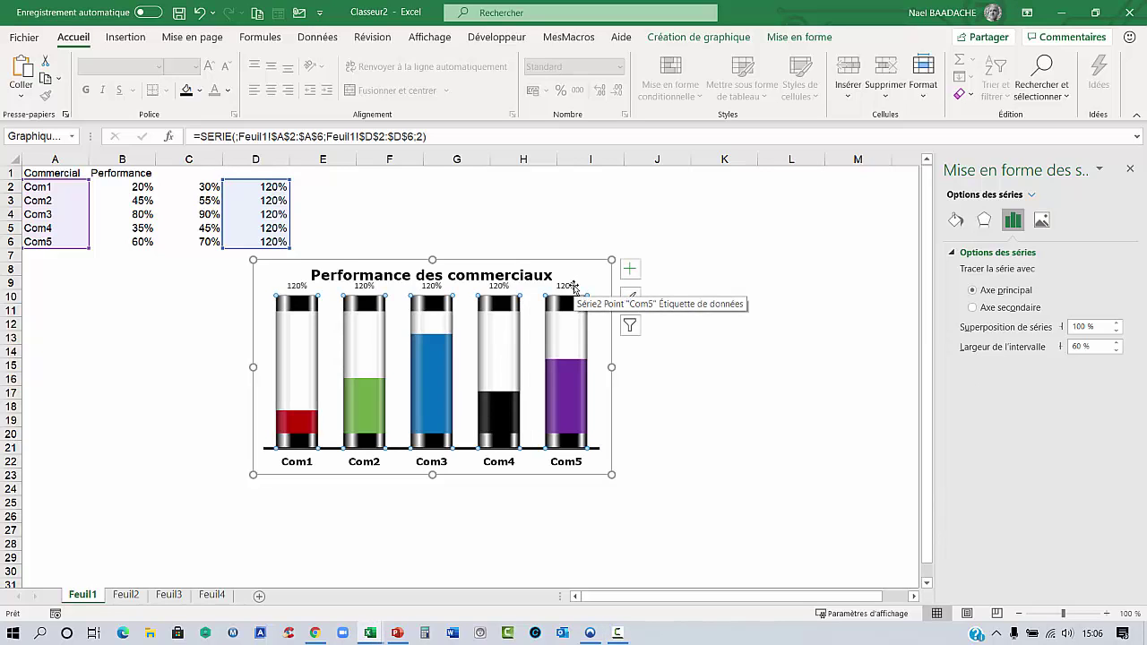
click(572, 285)
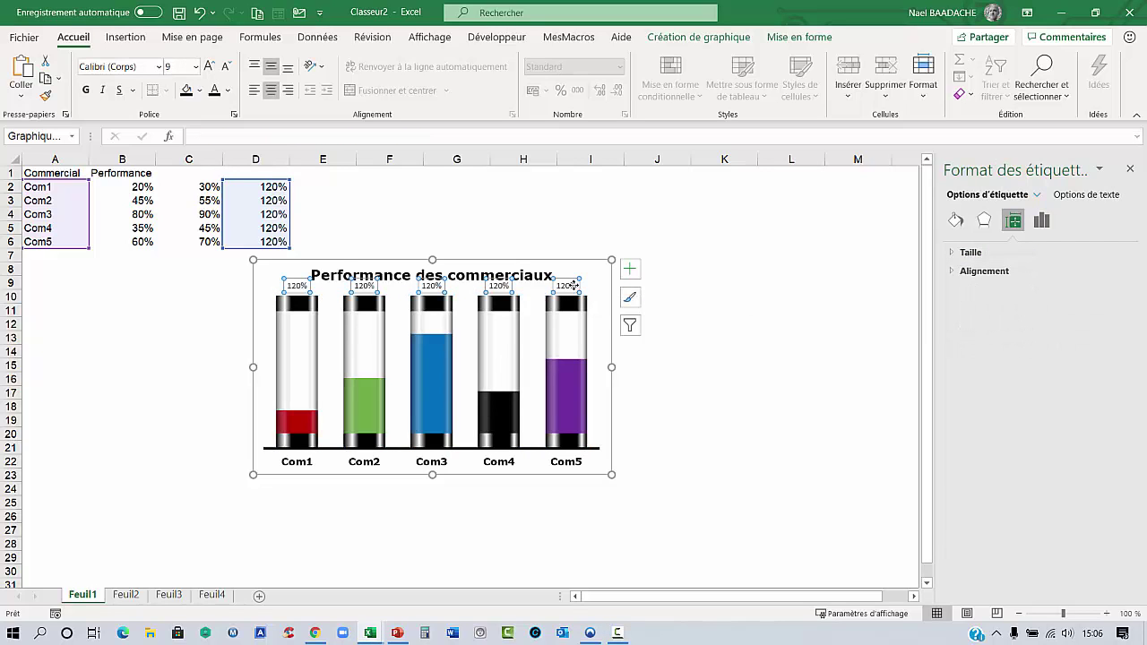
right_click(571, 285)
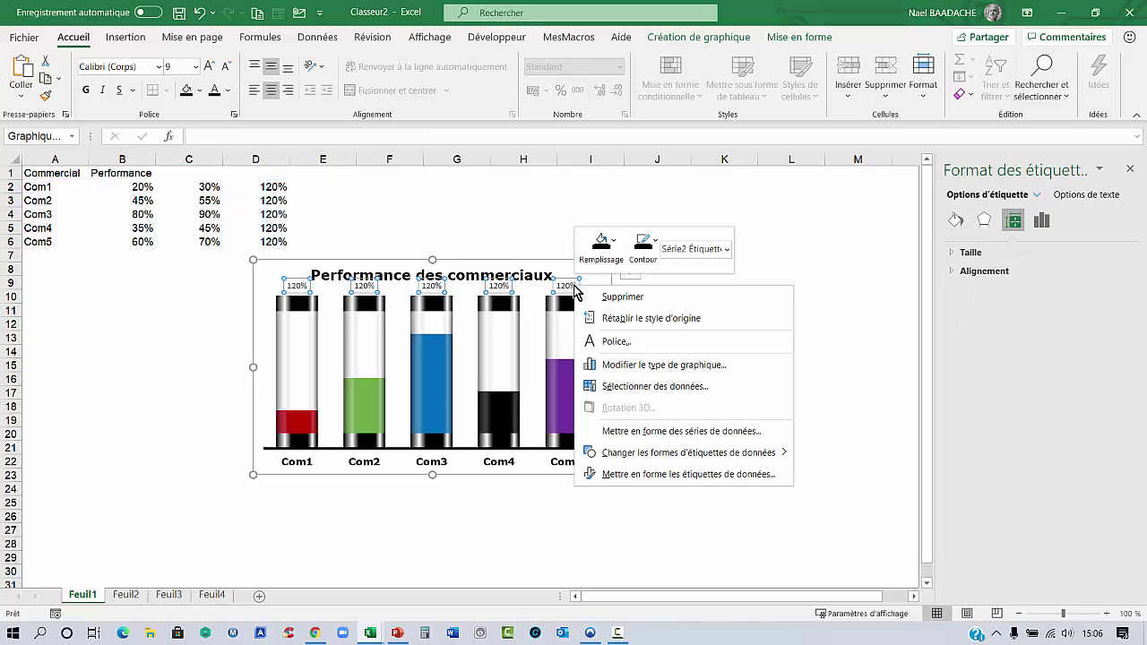
click(651, 474)
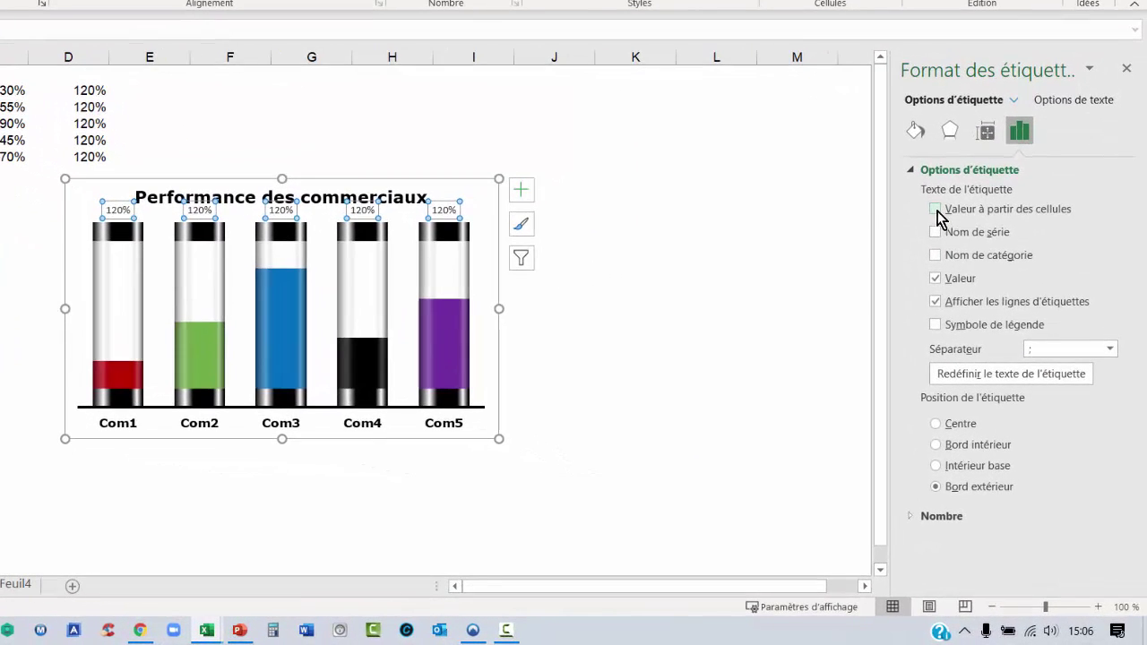
Label the bars with values from B2:B6 (20%, 45%, 80%, 35%, 60%), hiding the 120% value.
click(936, 210)
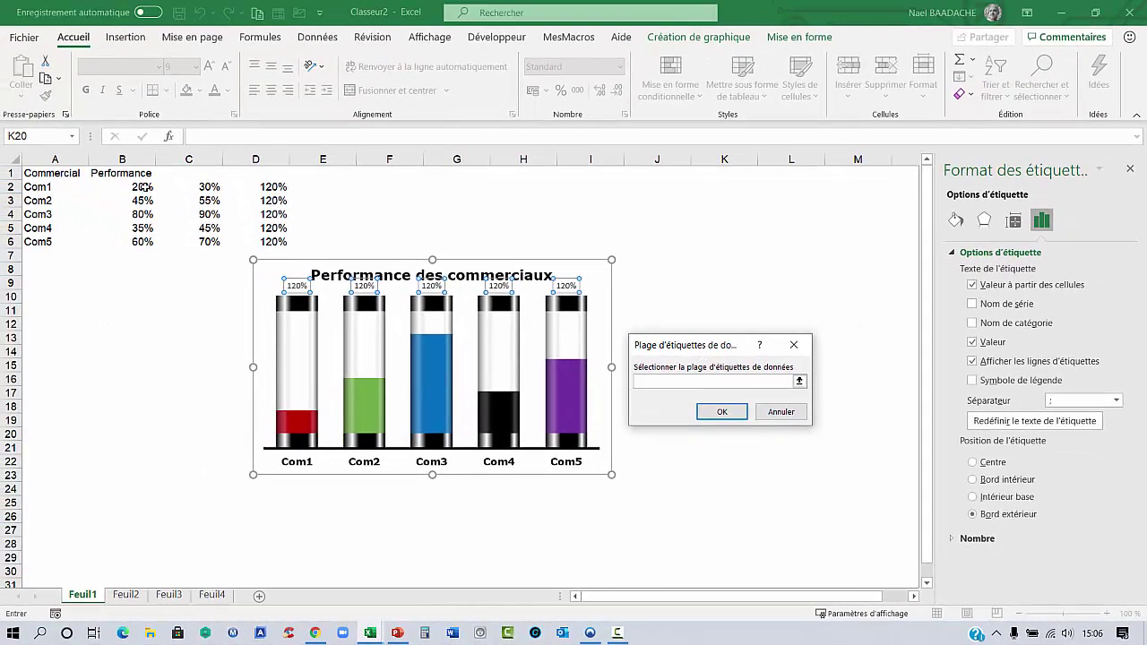
drag(143, 186, 144, 242)
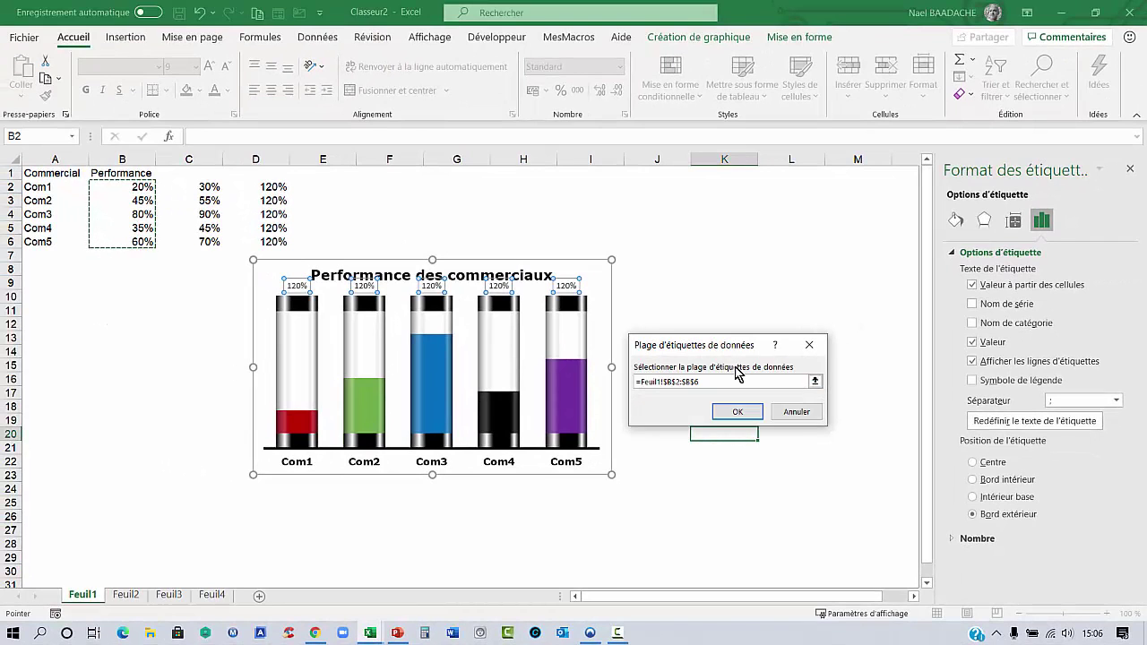
click(737, 411)
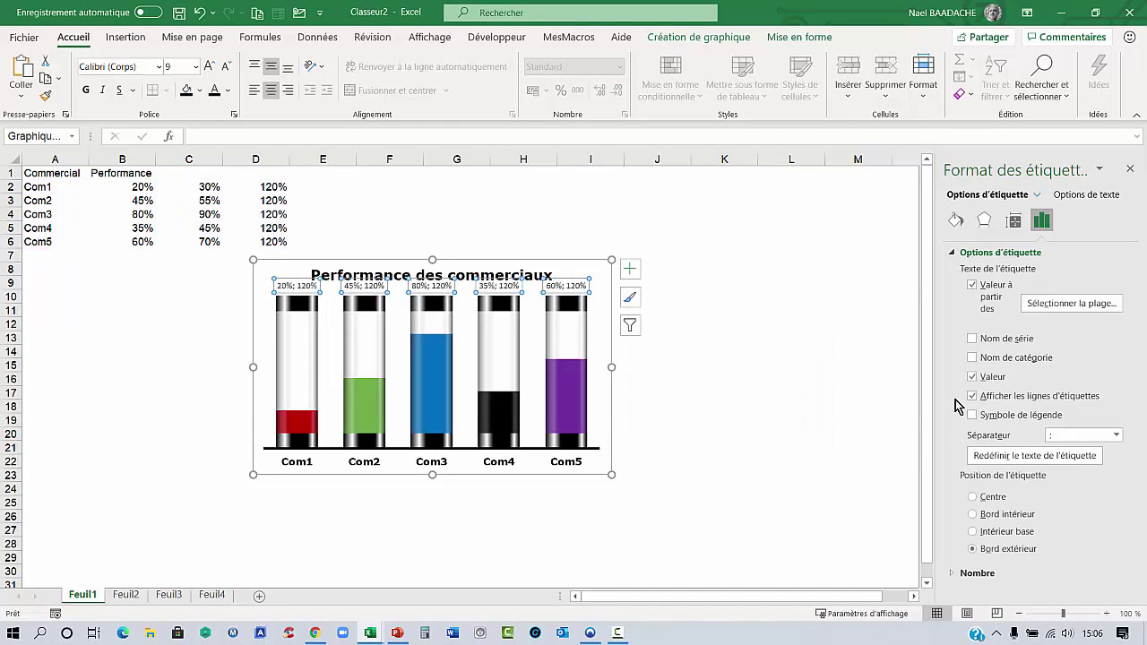
click(973, 377)
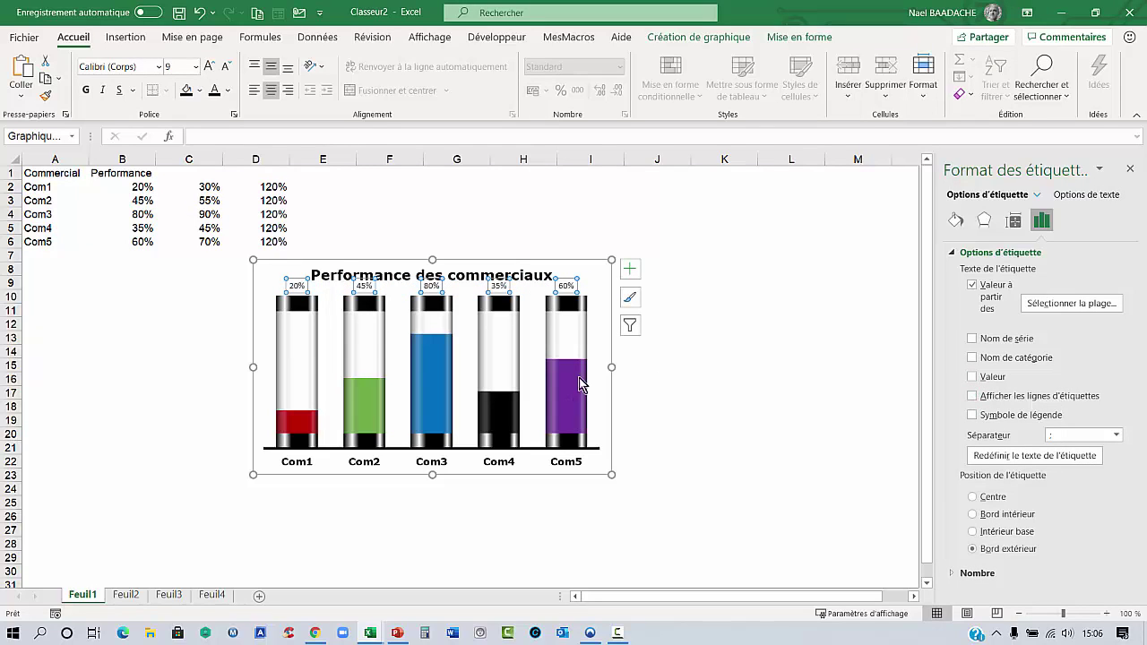
click(580, 318)
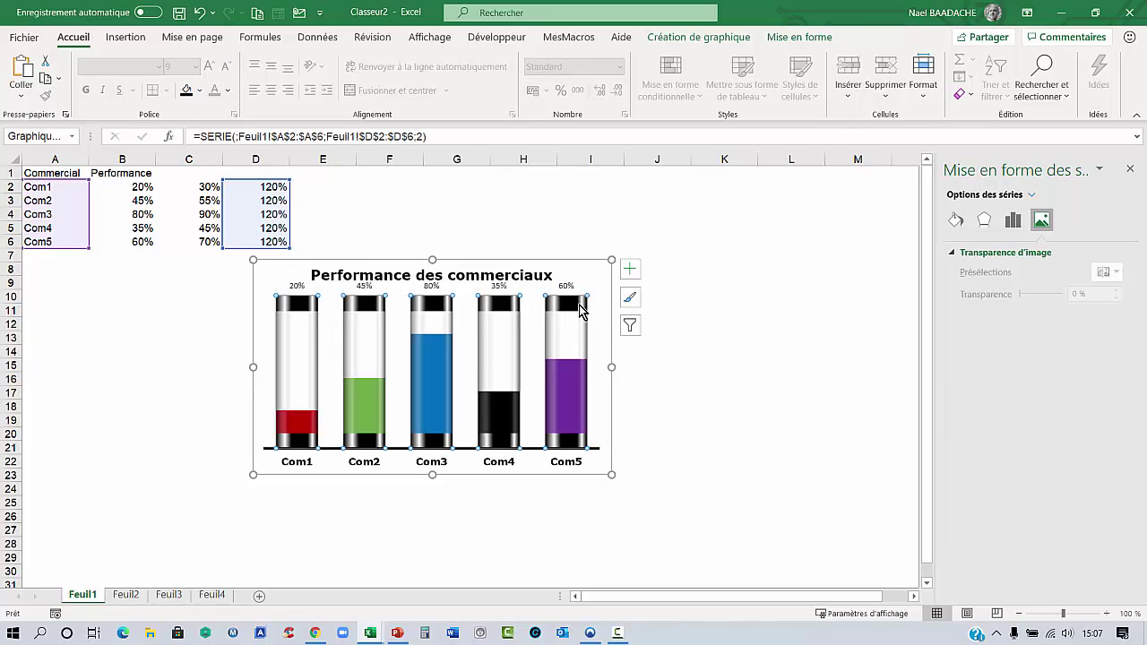
Lower the plot area's top edge, then stretch the chart down to about row 26 and wider.
mouse_move(574, 305)
click(595, 303)
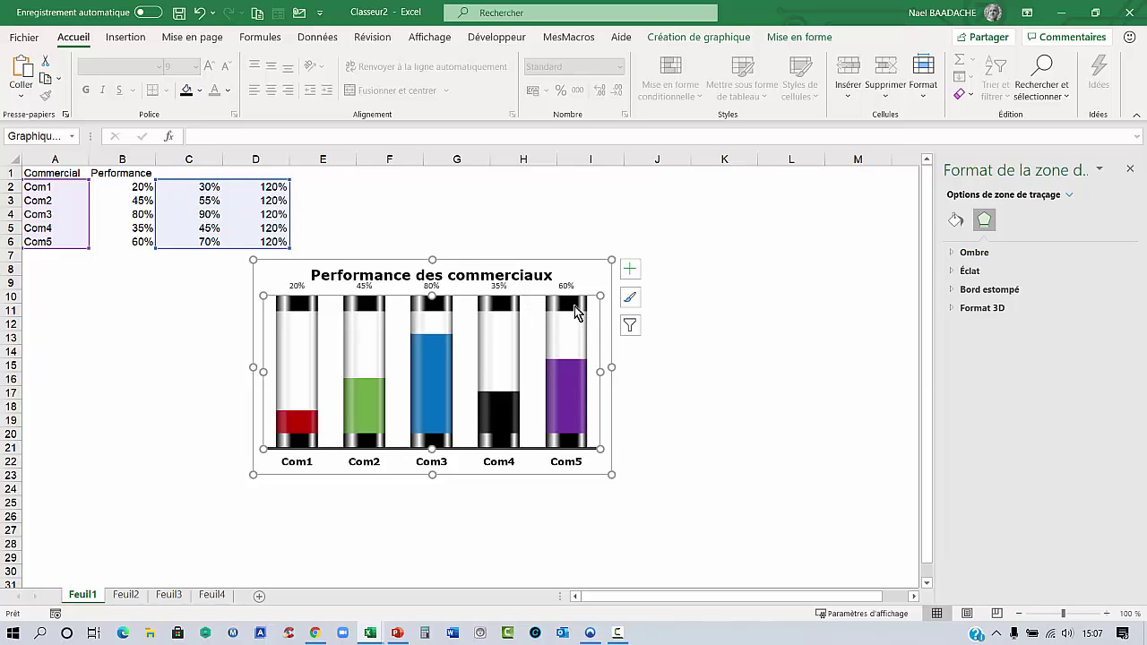
drag(600, 296, 599, 313)
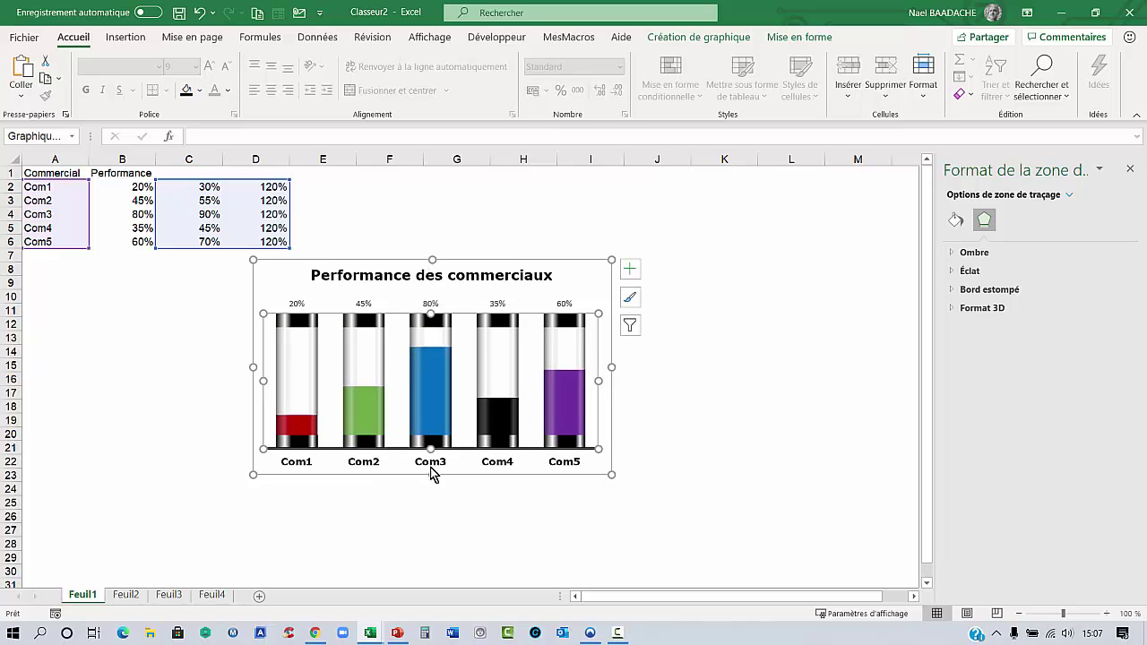
drag(432, 474, 432, 512)
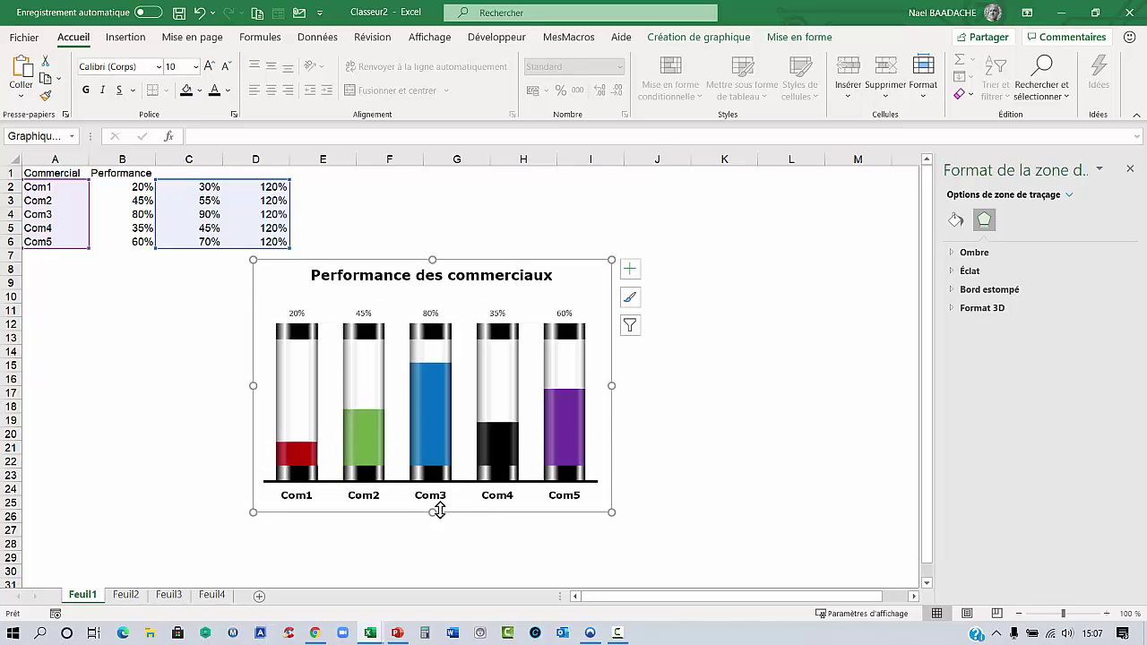
drag(614, 388, 642, 386)
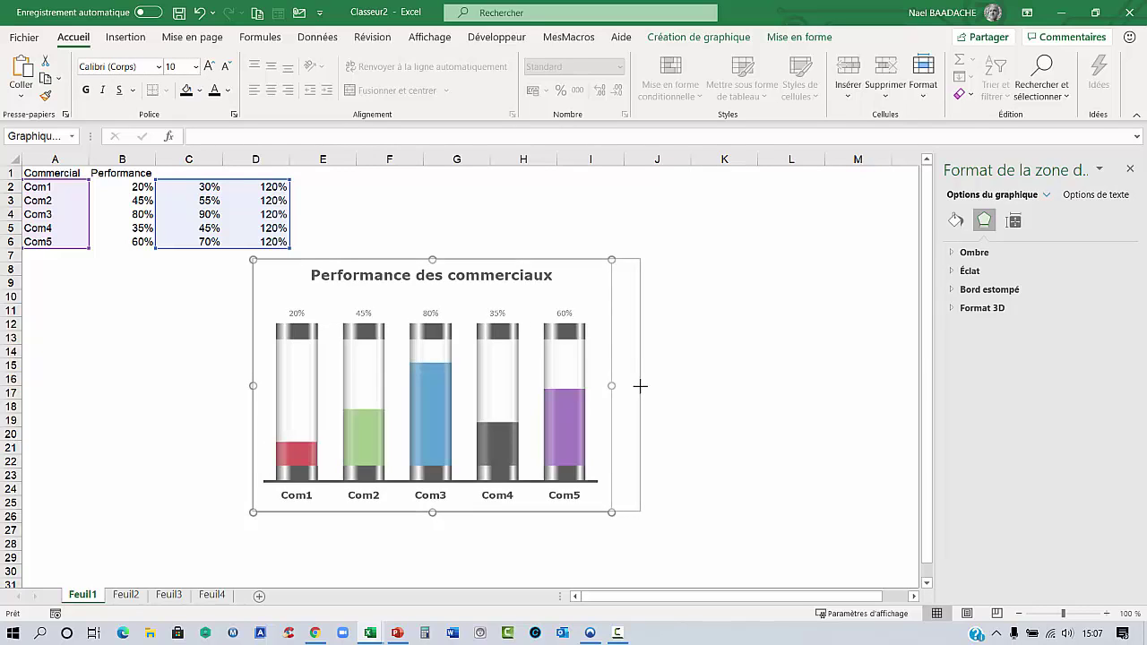
Make the percentage data labels Verdana, size 12, bold, with black font colour.
click(439, 312)
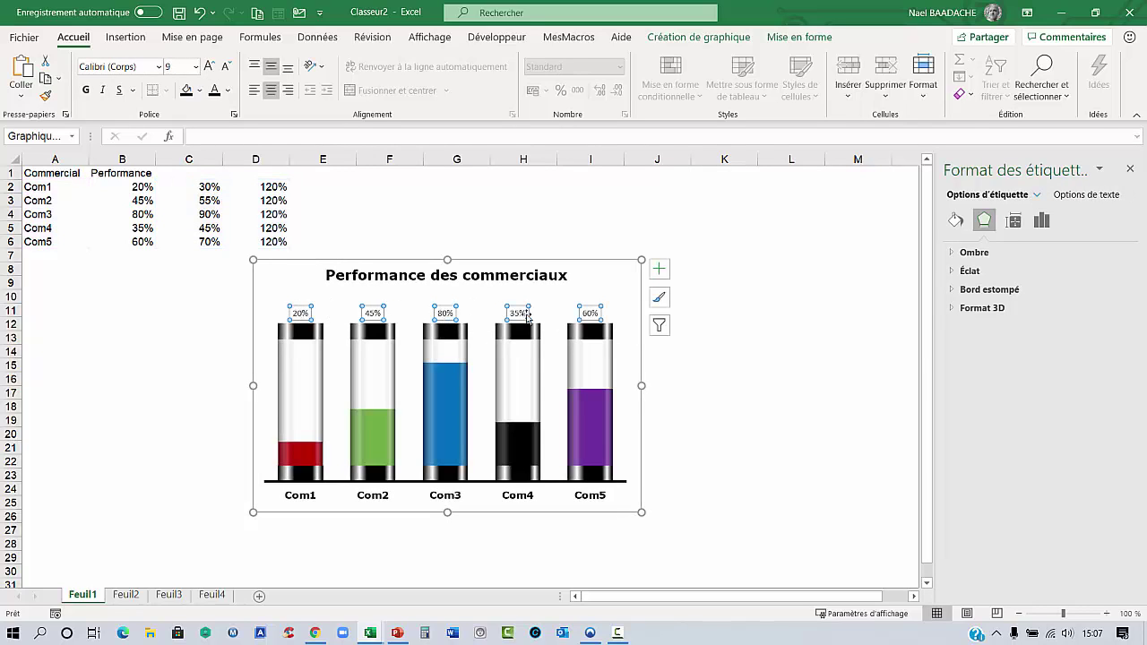
click(137, 67)
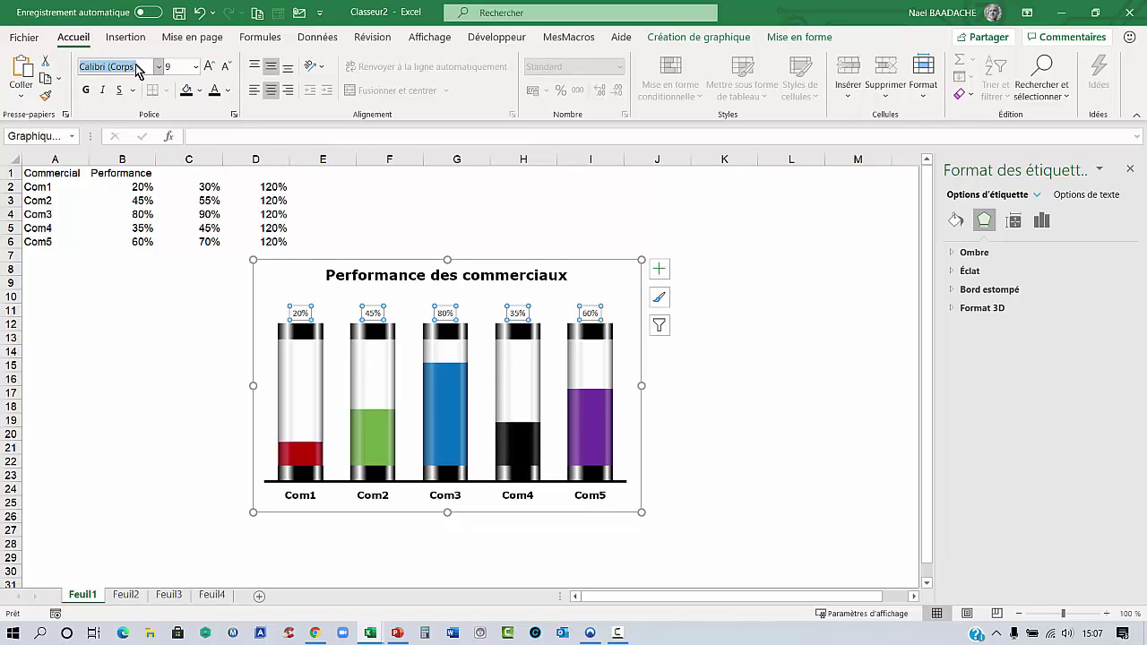
text(Verdana)
key(Return)
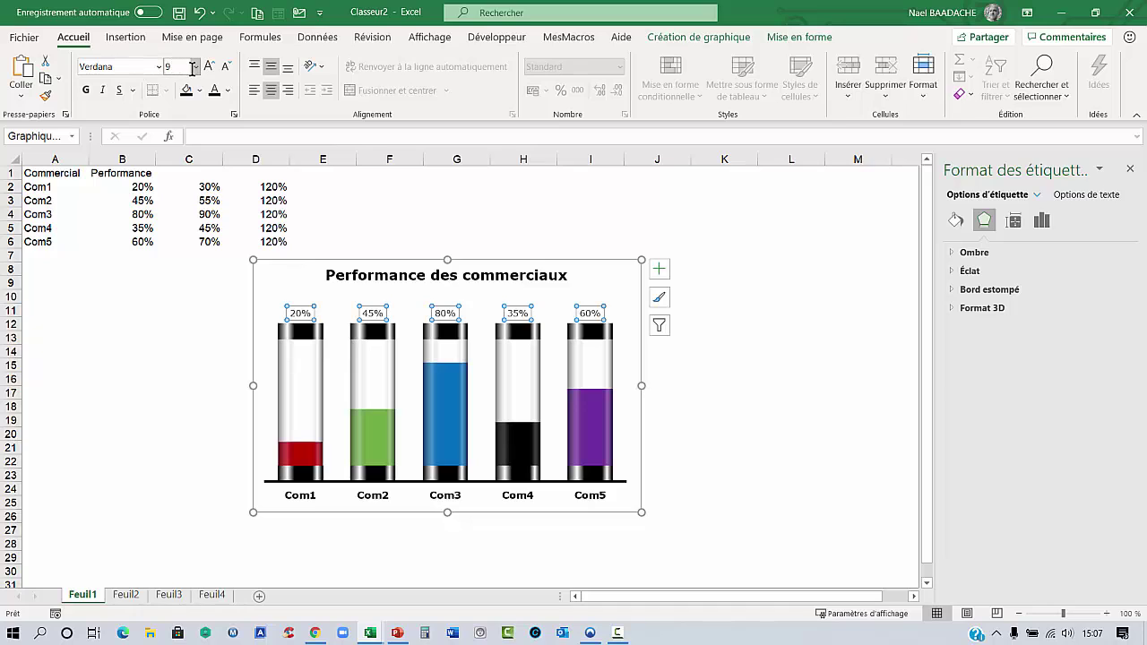
click(194, 66)
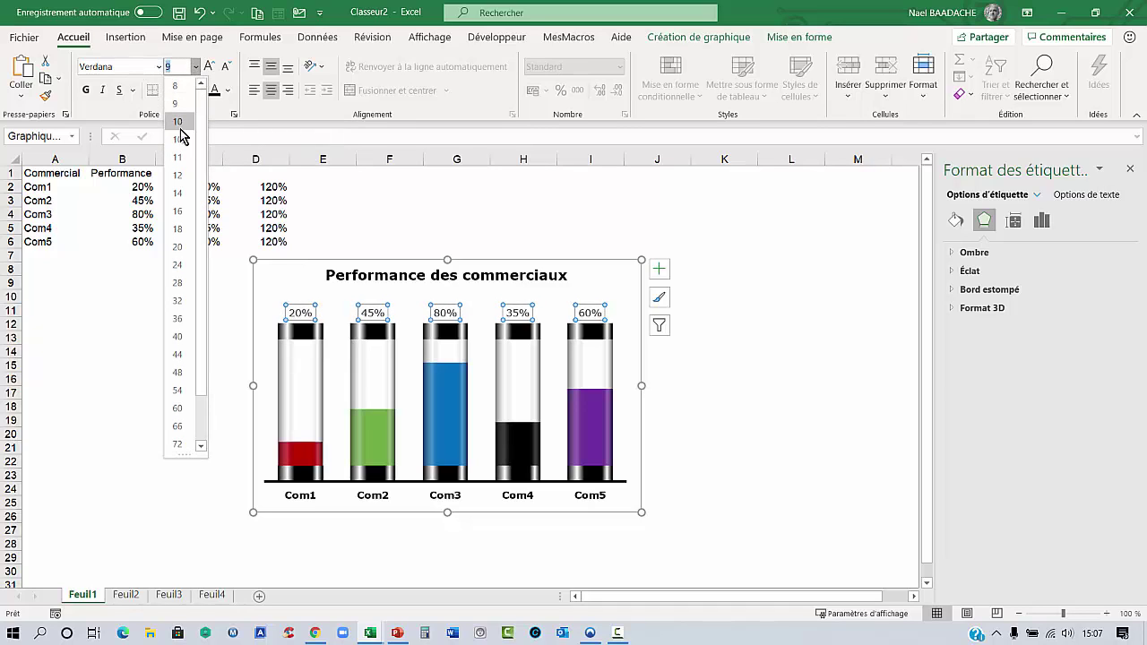
click(181, 175)
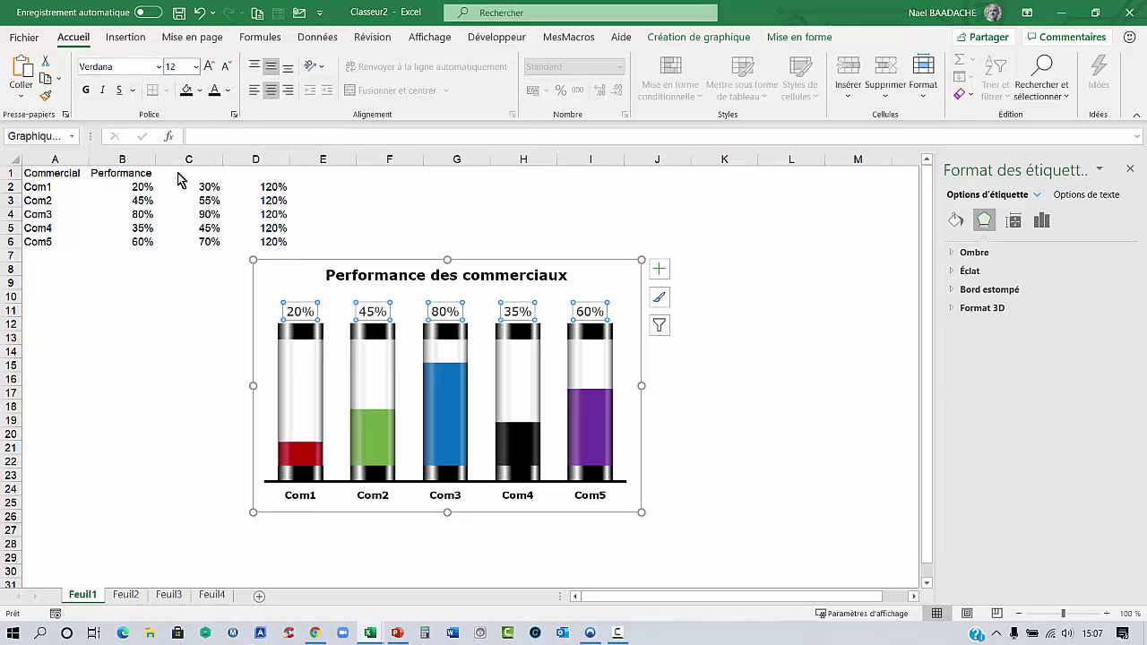
click(86, 89)
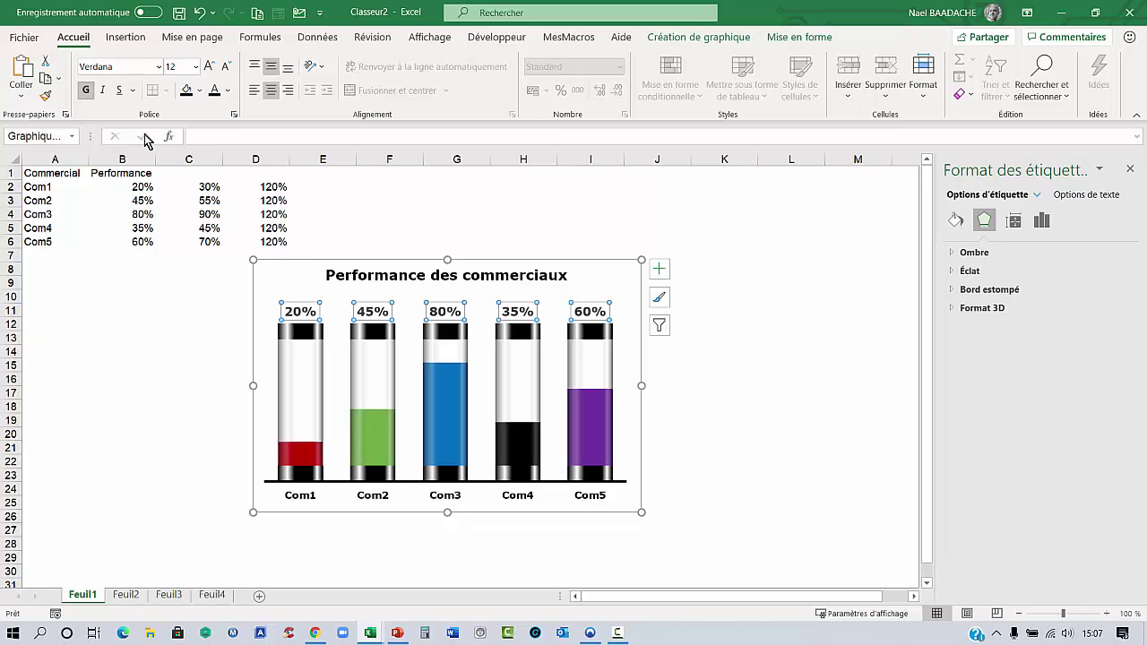
click(227, 89)
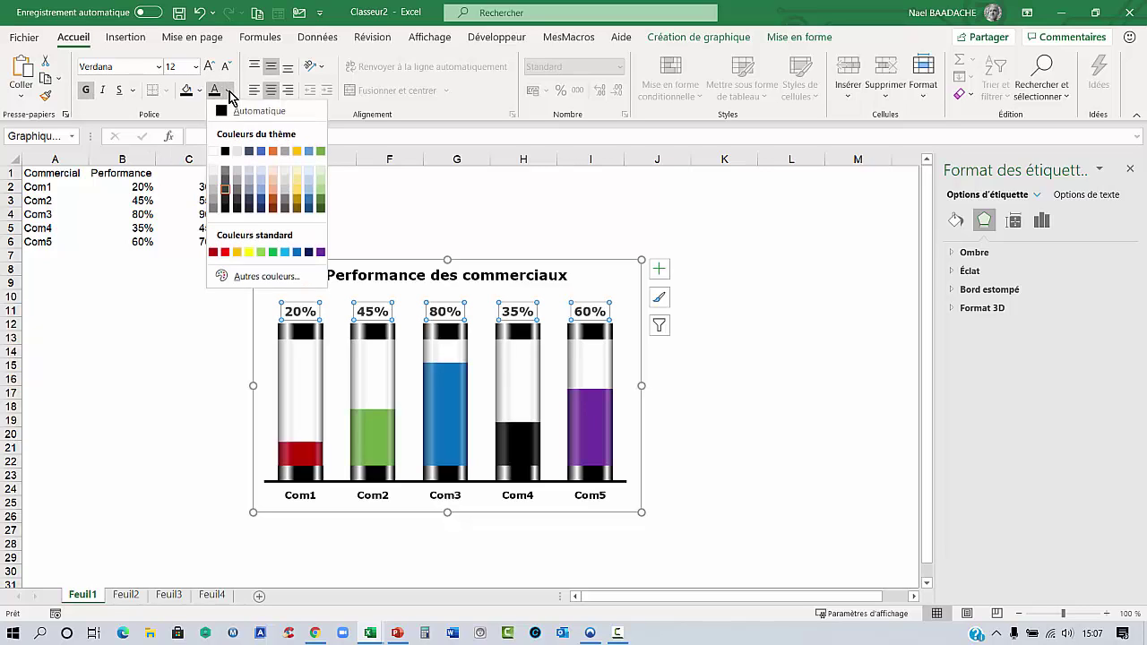
click(225, 152)
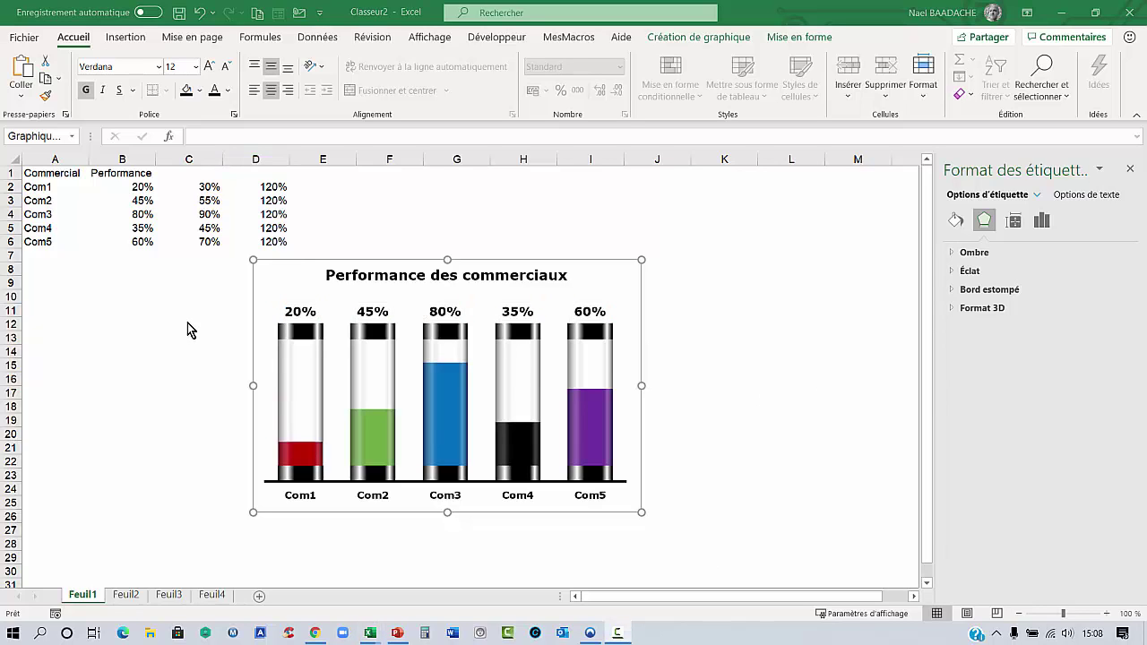
Change Com1's performance in cell B2 to 80.
click(140, 315)
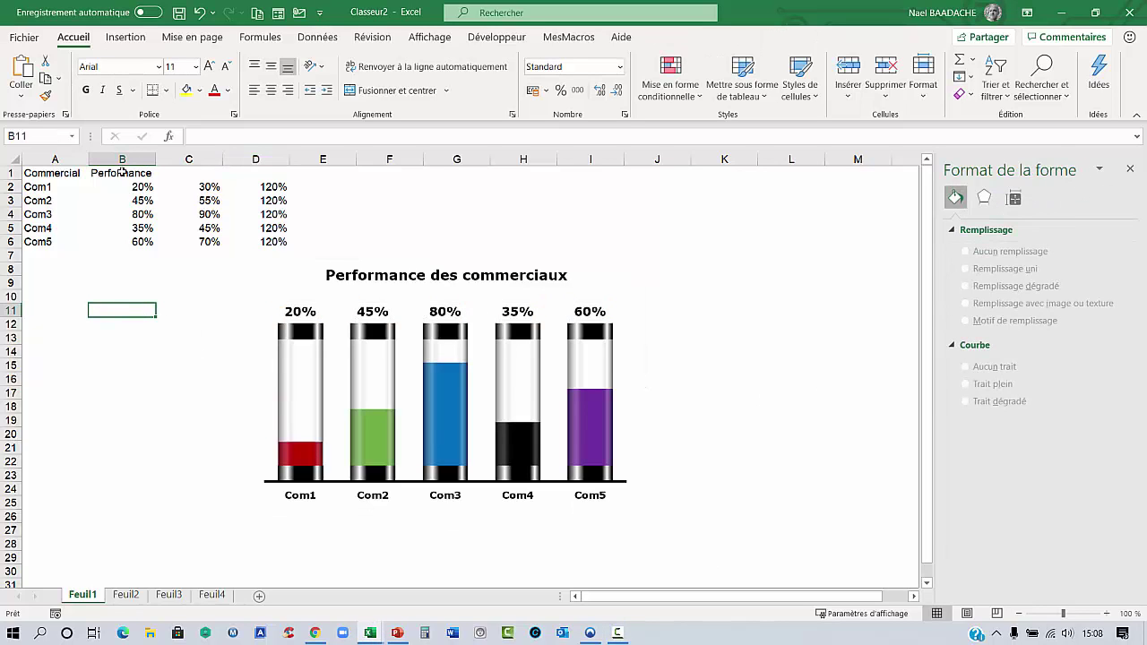
click(136, 187)
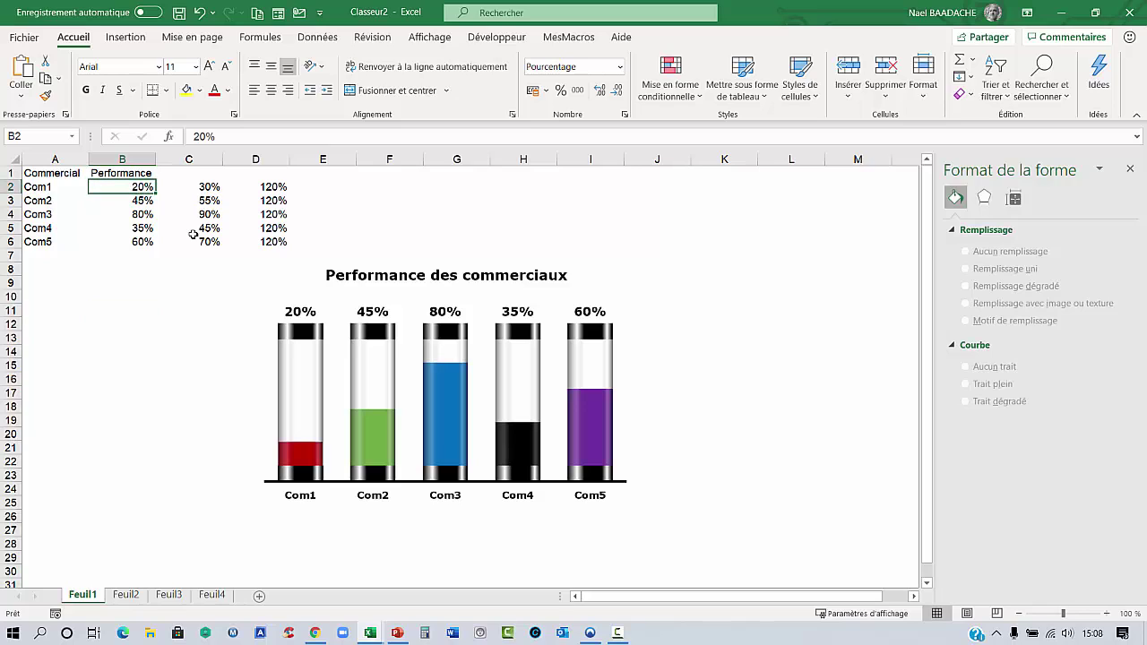
text(80)
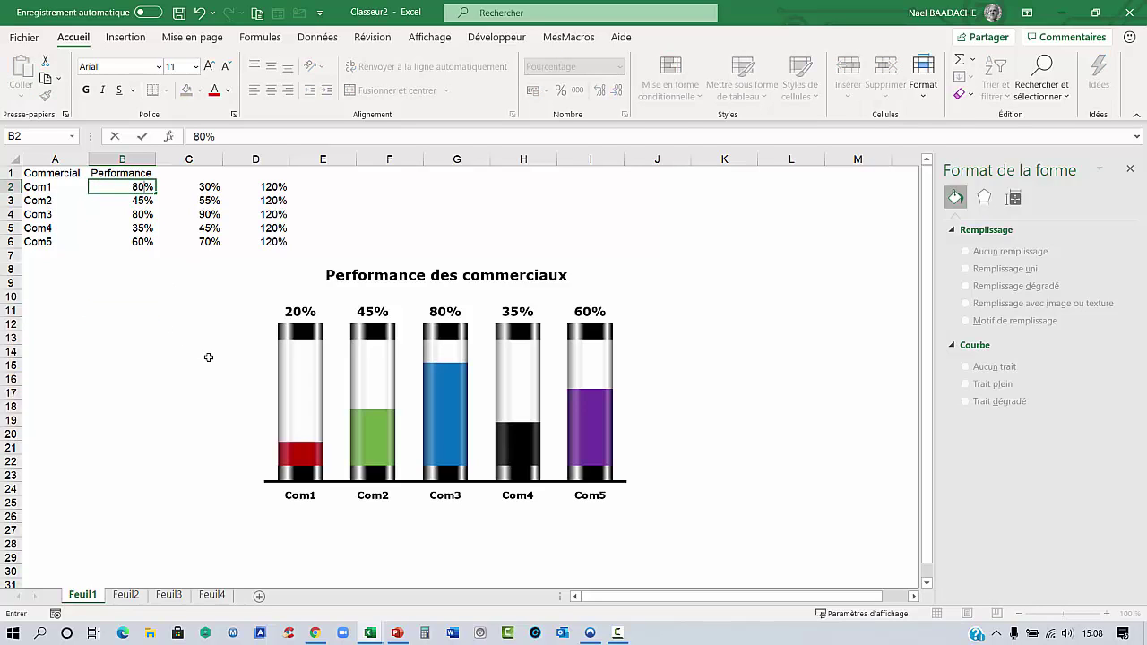
key(Return)
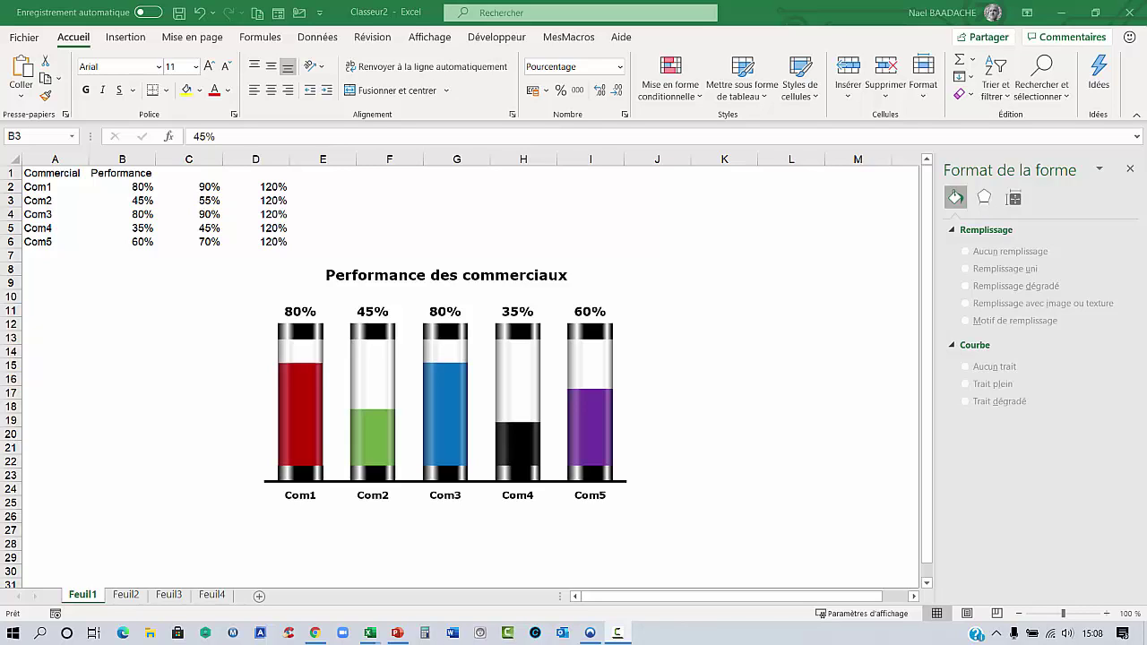
Delete the old Performance Commerciaux chart from the PowerPoint slide.
click(397, 632)
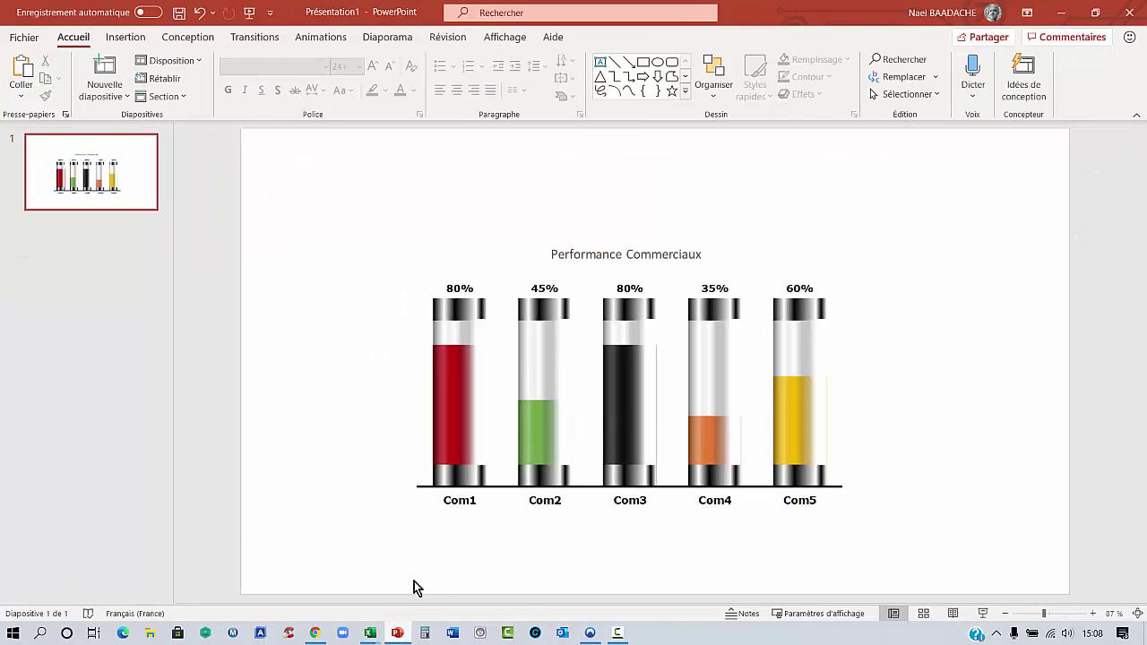
click(647, 475)
key(Delete)
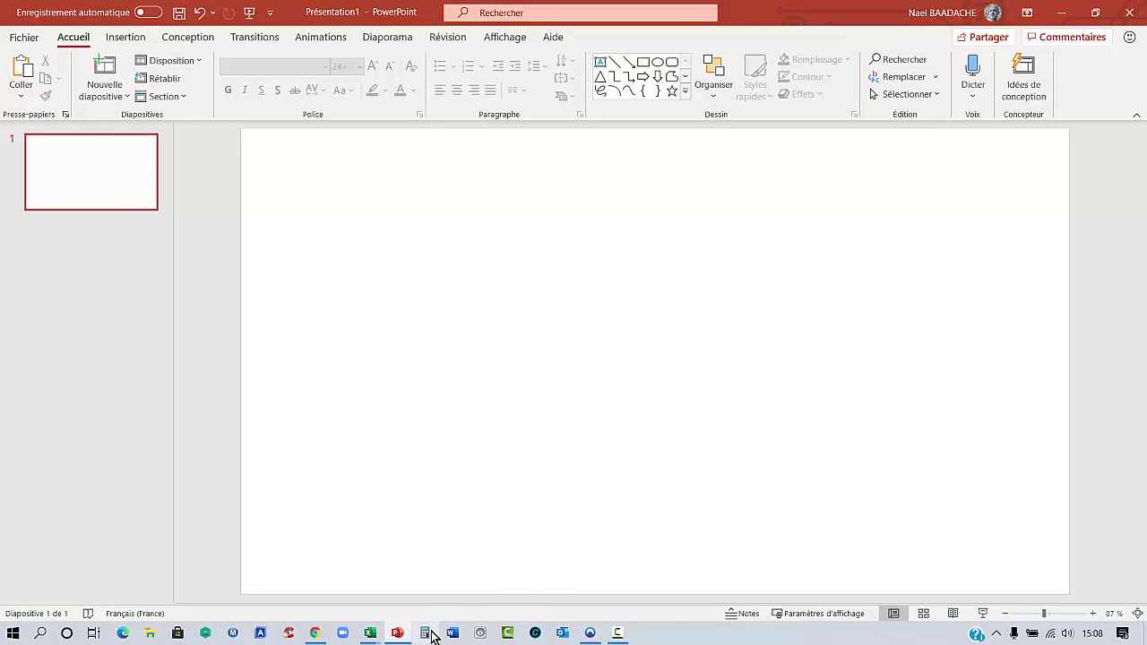
mouse_move(370, 633)
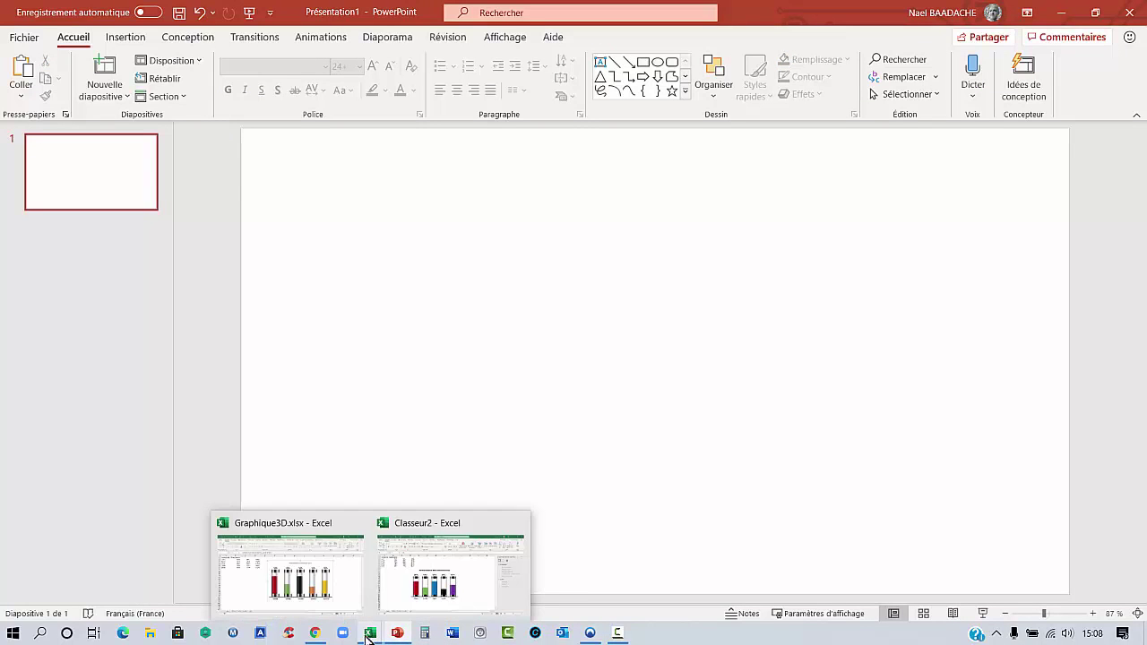
mouse_move(289, 564)
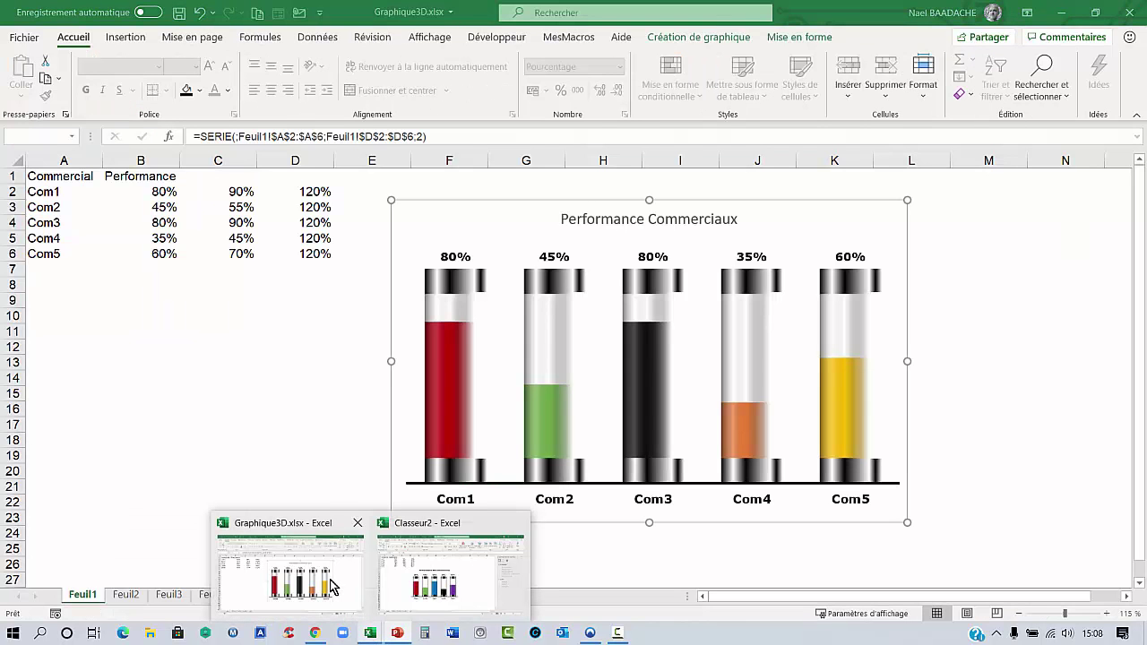
Close the Graphique3D workbook without saving its changes.
click(331, 587)
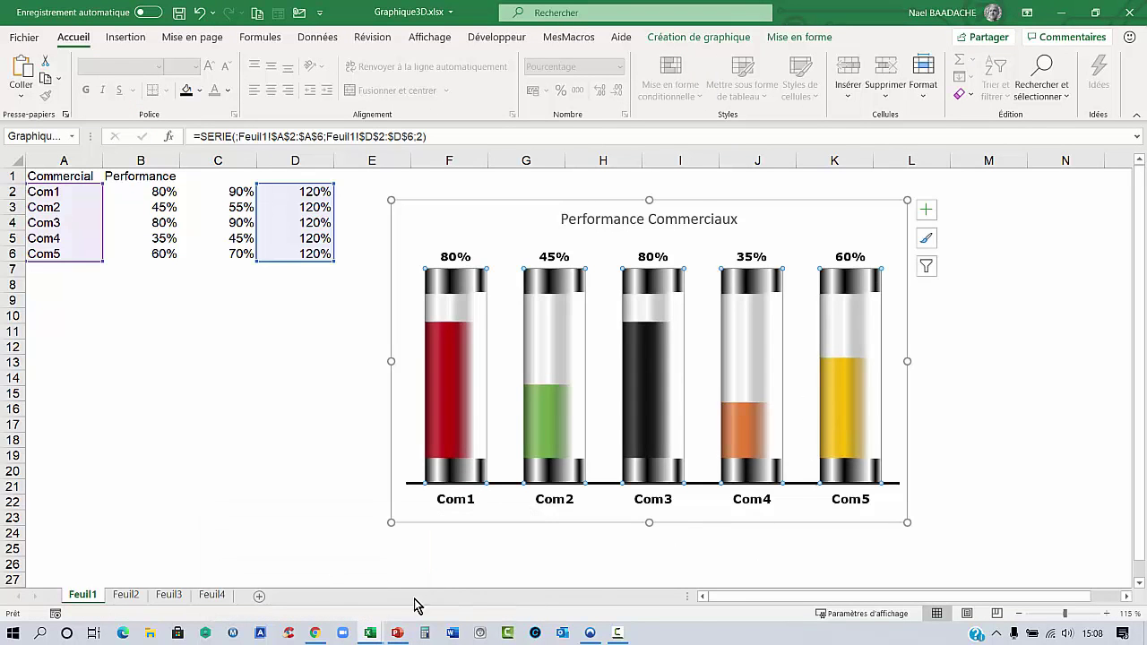
click(1131, 7)
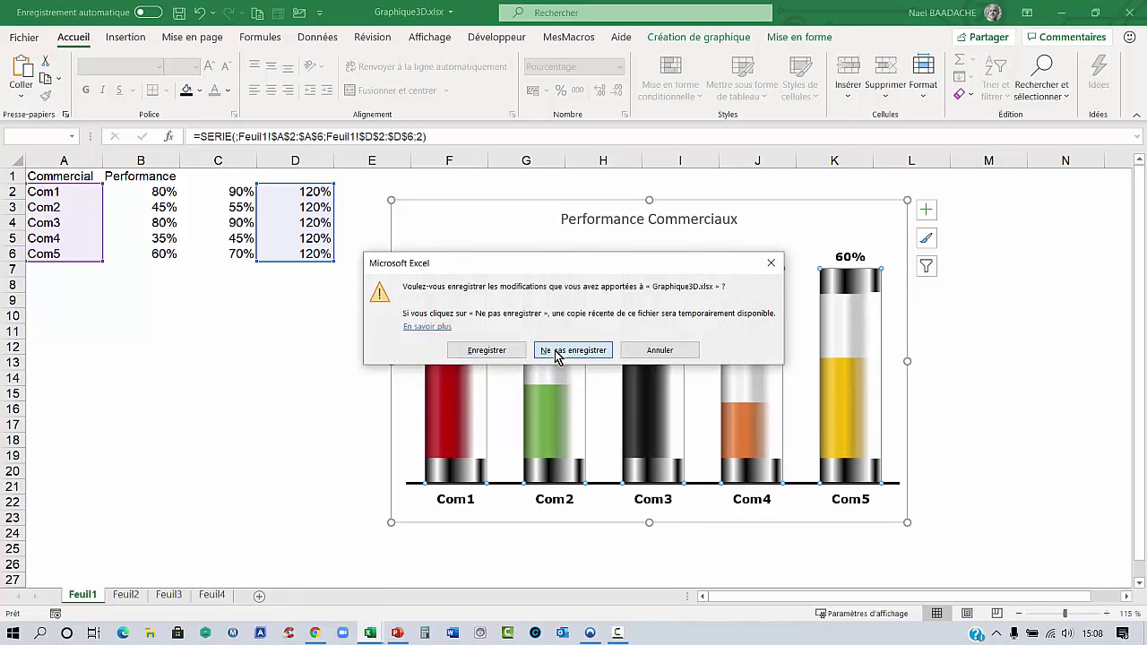
click(591, 349)
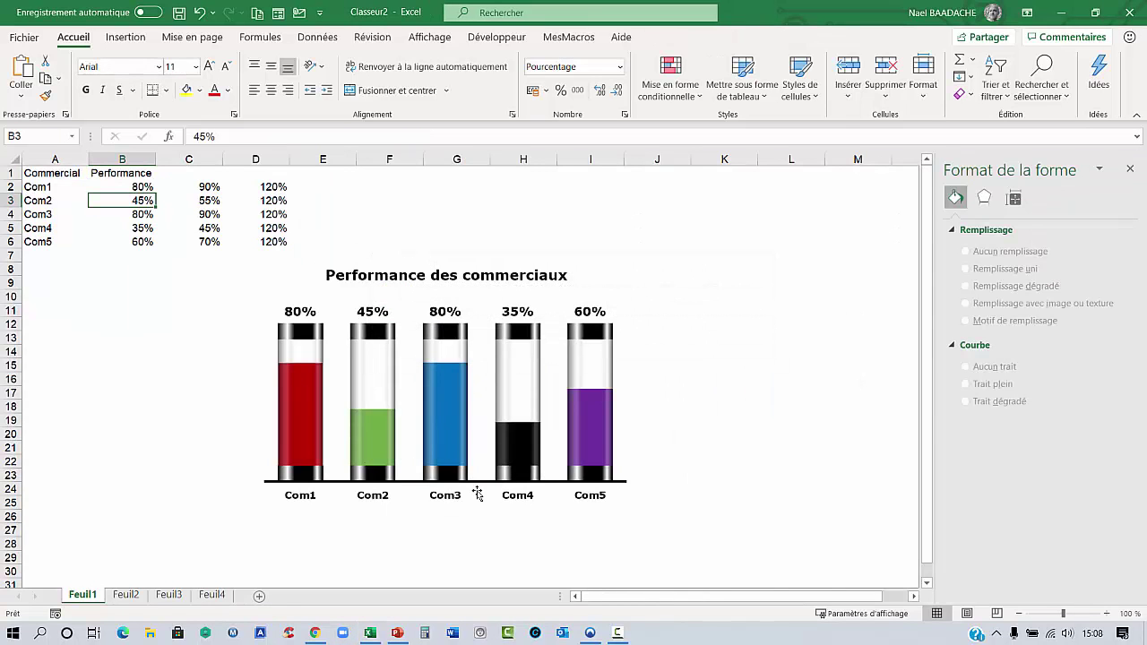
Paste the Performance des commerciaux chart onto the slide via Collage spécial as a linked object.
click(588, 500)
click(605, 511)
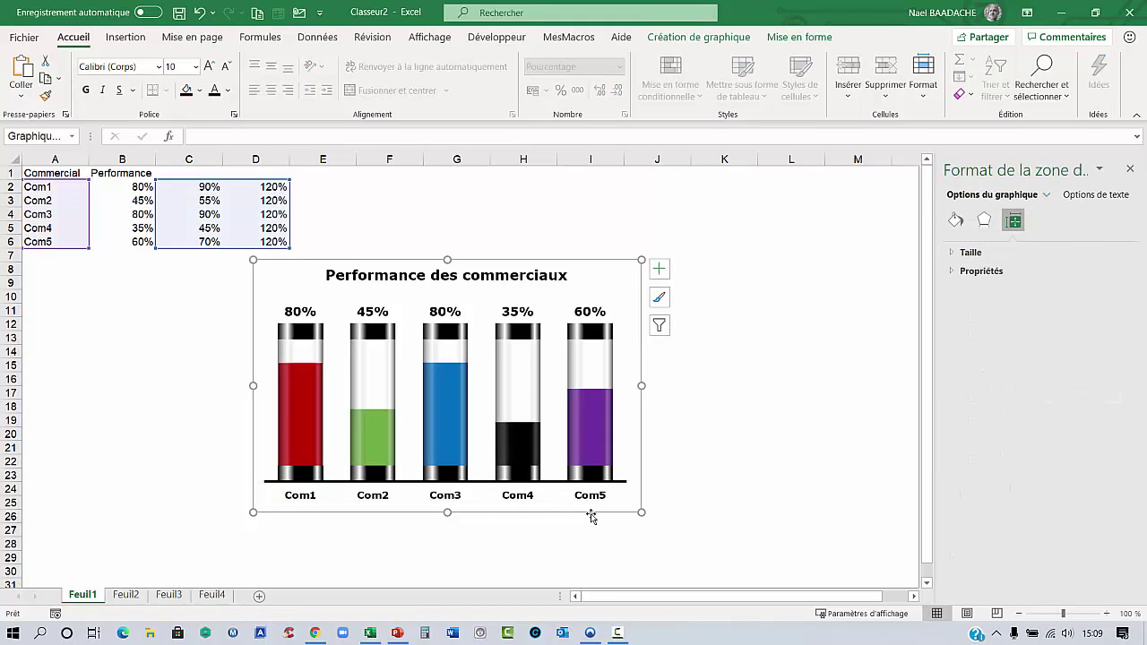
click(398, 634)
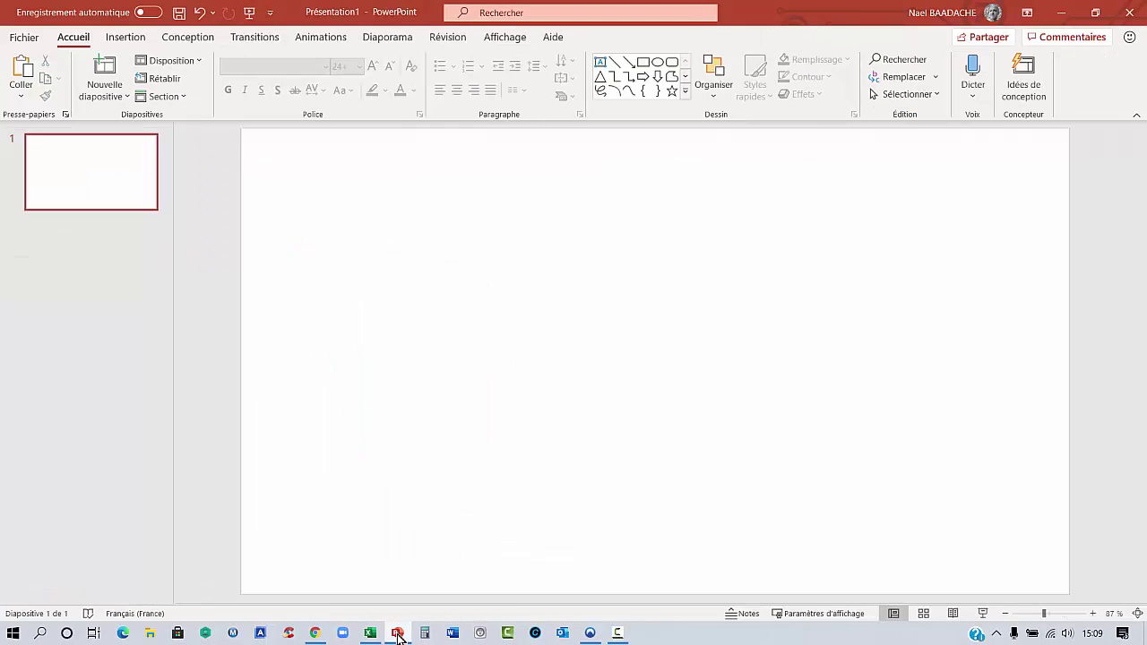
click(19, 101)
click(51, 165)
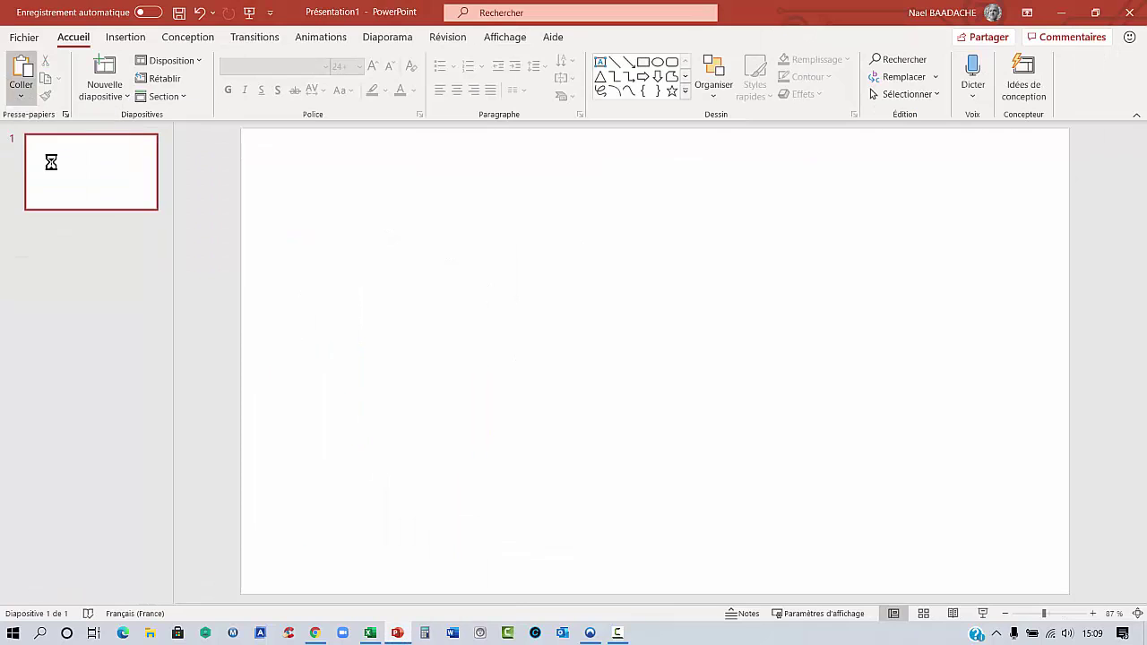
click(375, 280)
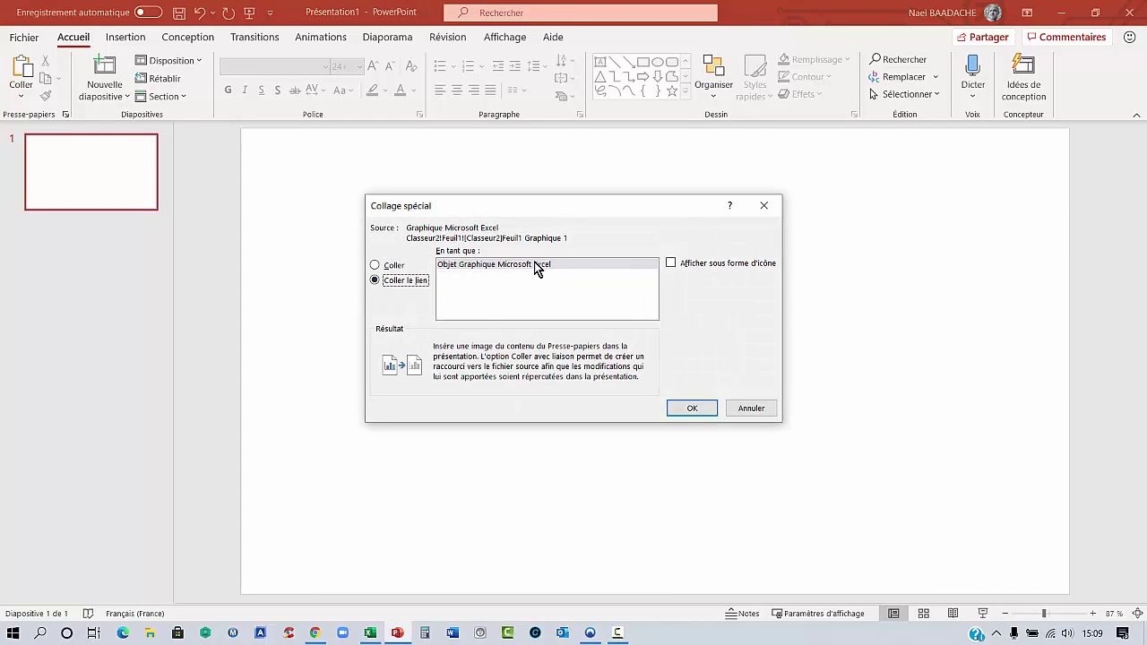
click(688, 409)
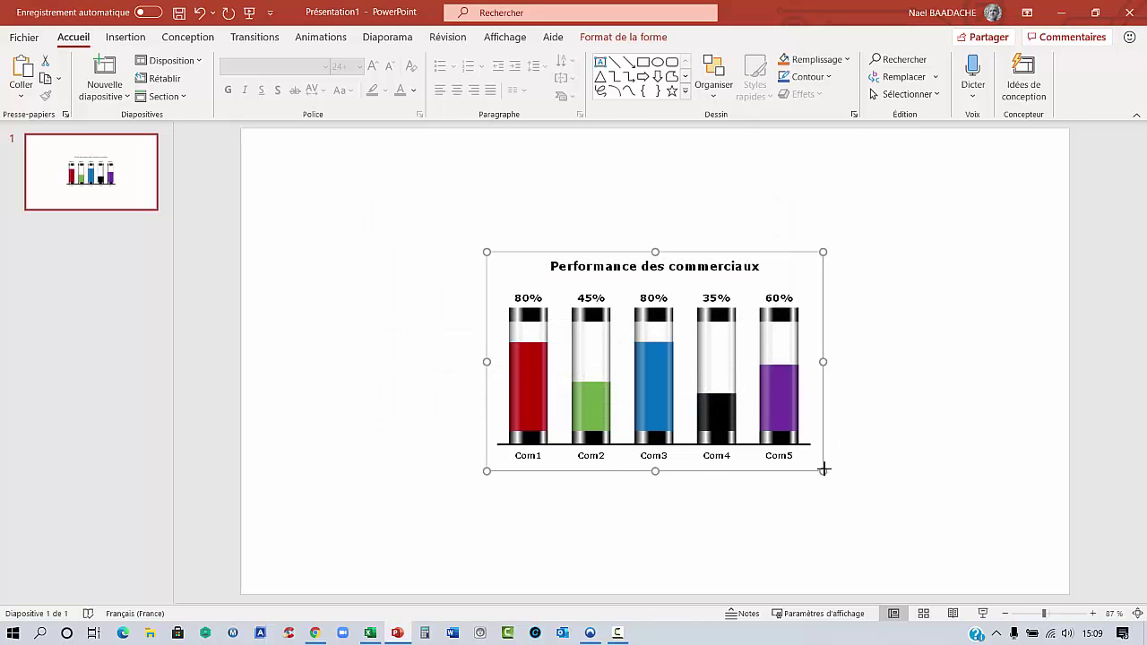
Enlarge the linked chart and reposition it to fill the slide's centre.
drag(823, 468, 923, 533)
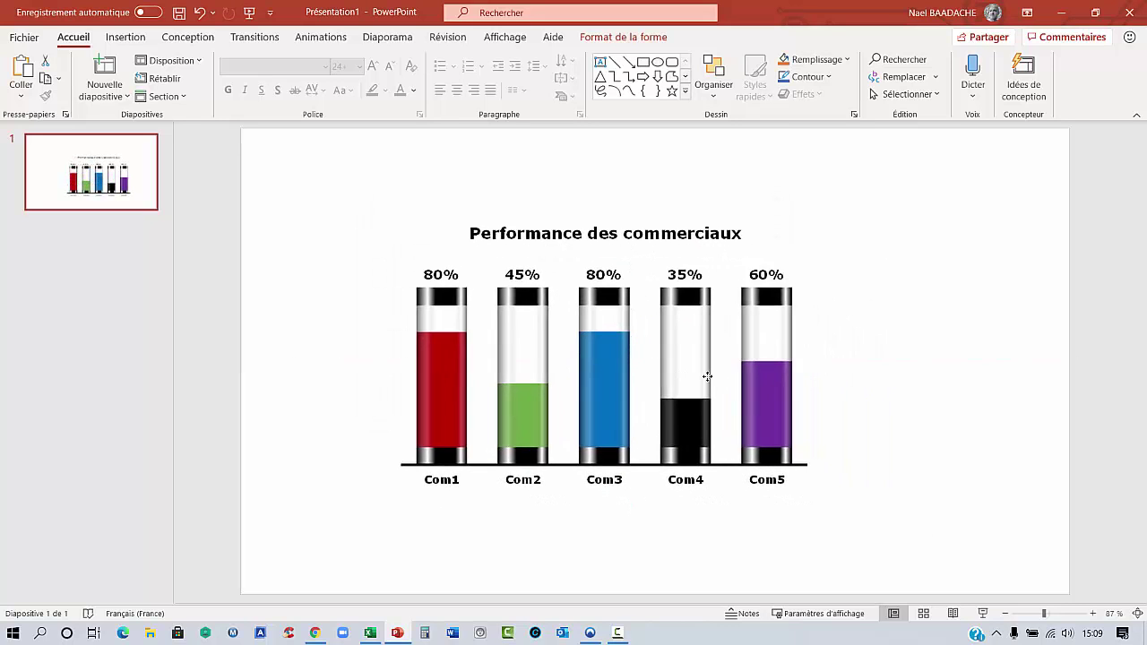
drag(707, 376, 735, 361)
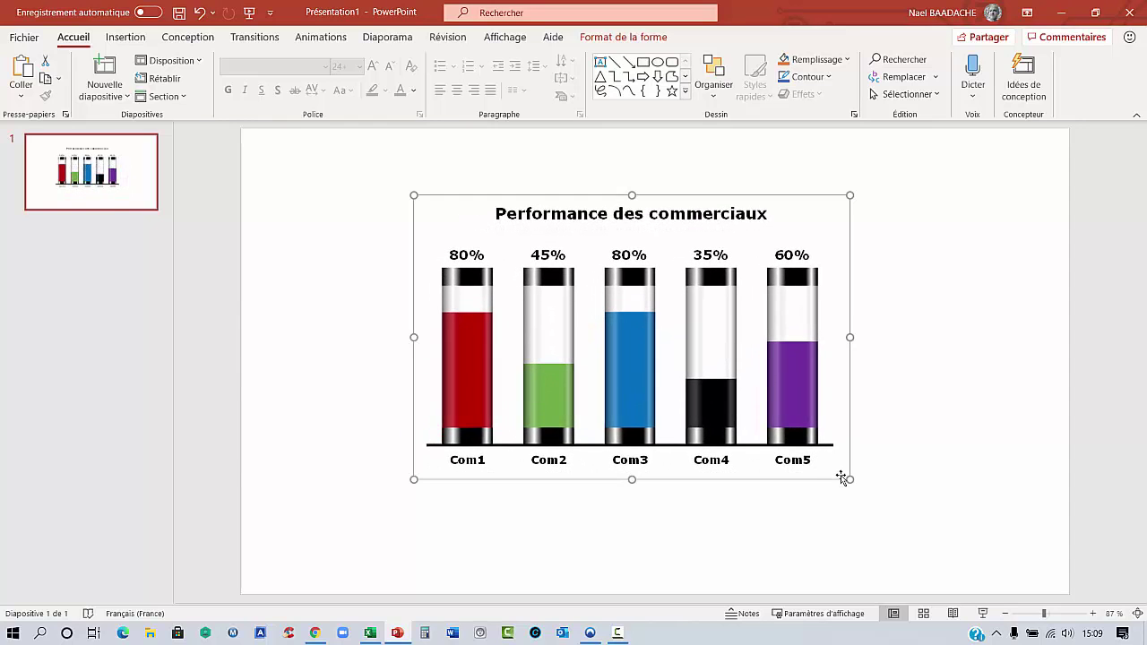
drag(850, 482, 869, 492)
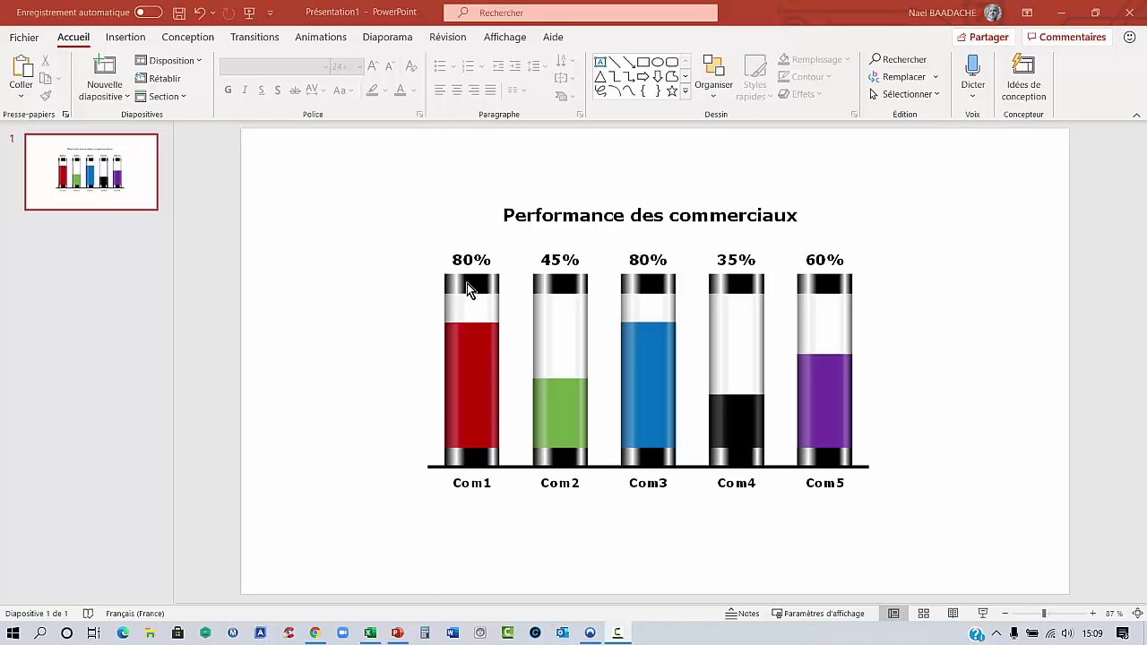
Set Com1's performance in cell B2 back to 20.
click(371, 635)
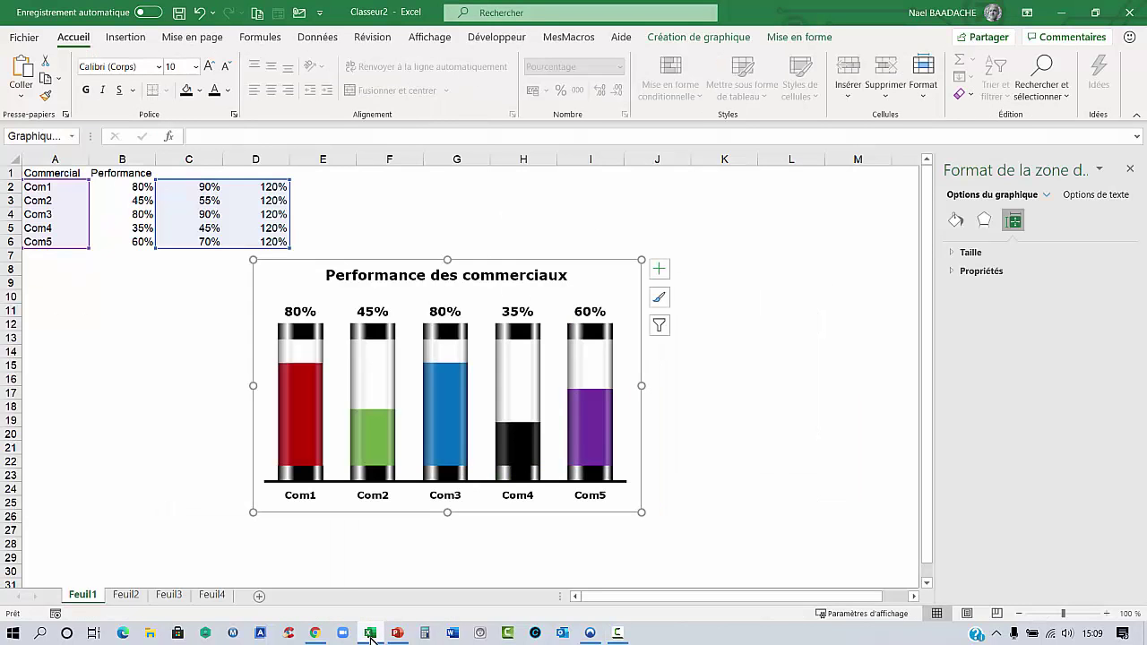
click(143, 343)
key(Up)
key(Up)
key(Up)
key(Up)
key(Up)
key(Up)
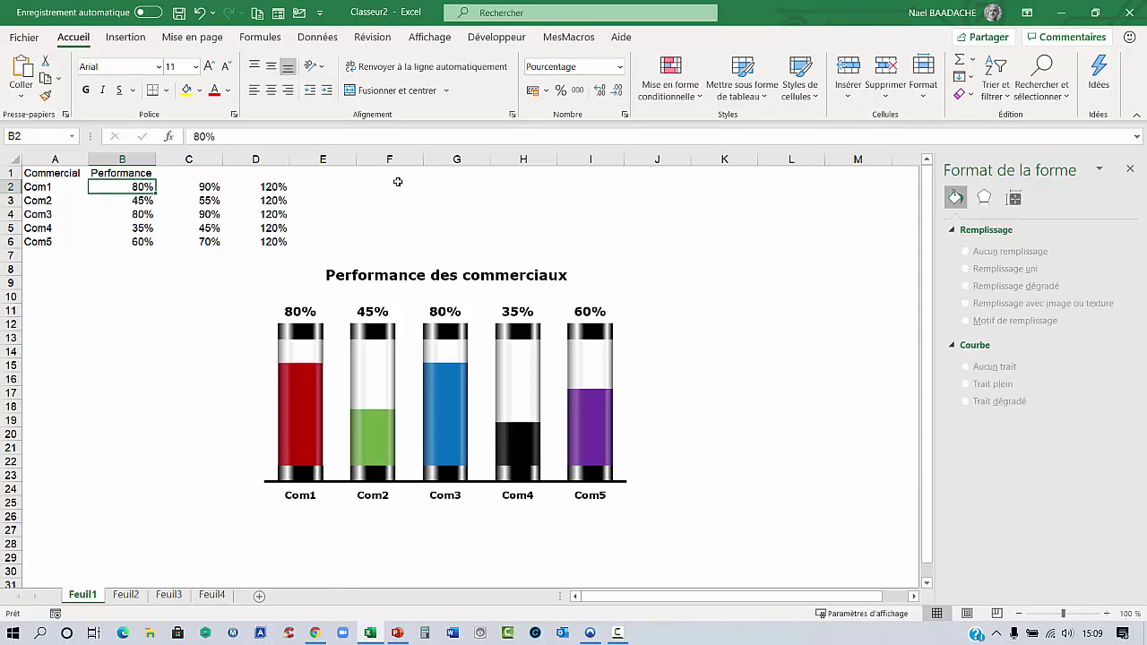
text(20)
key(Return)
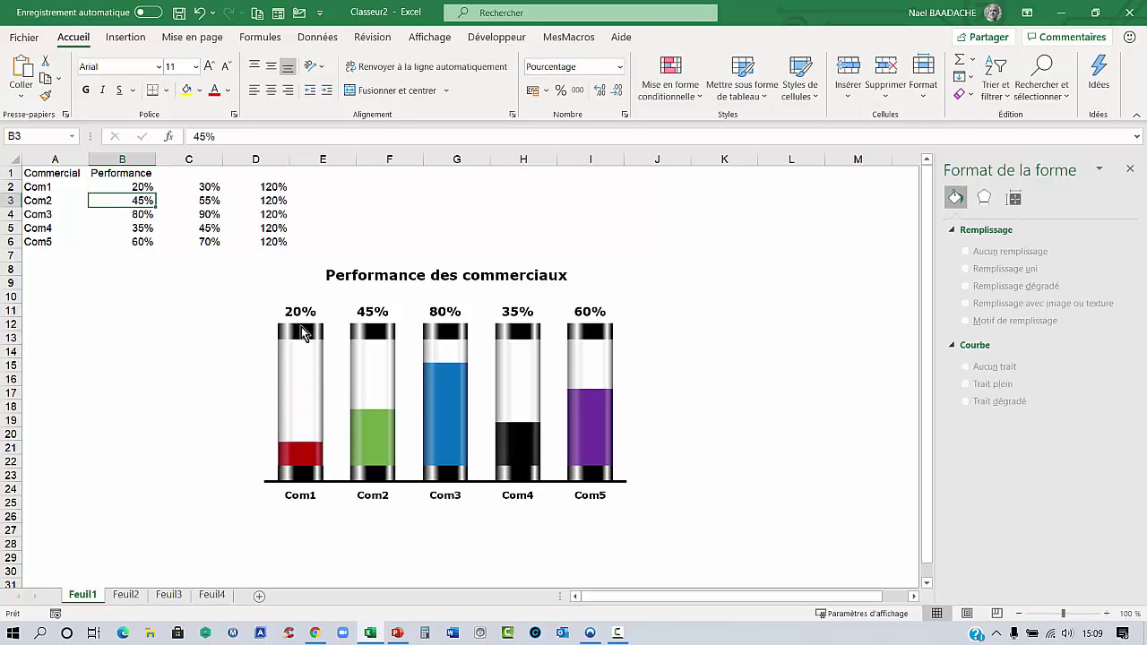
Check that the linked chart on the slide shows Com1 at 20%, then return to Excel.
click(397, 633)
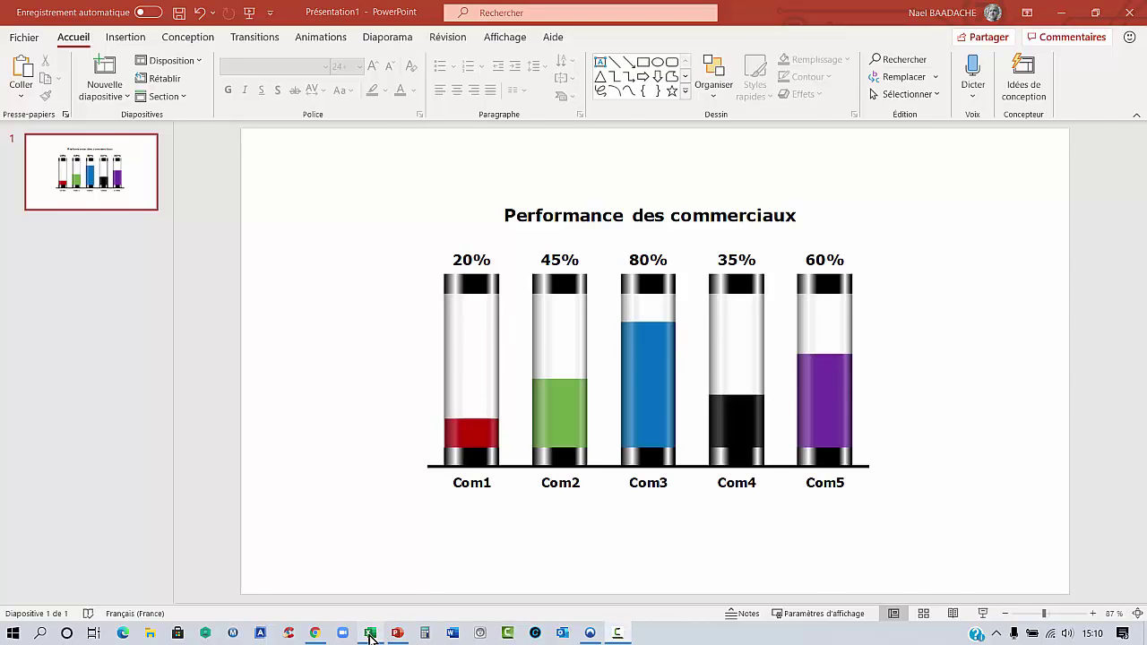
click(370, 637)
click(156, 374)
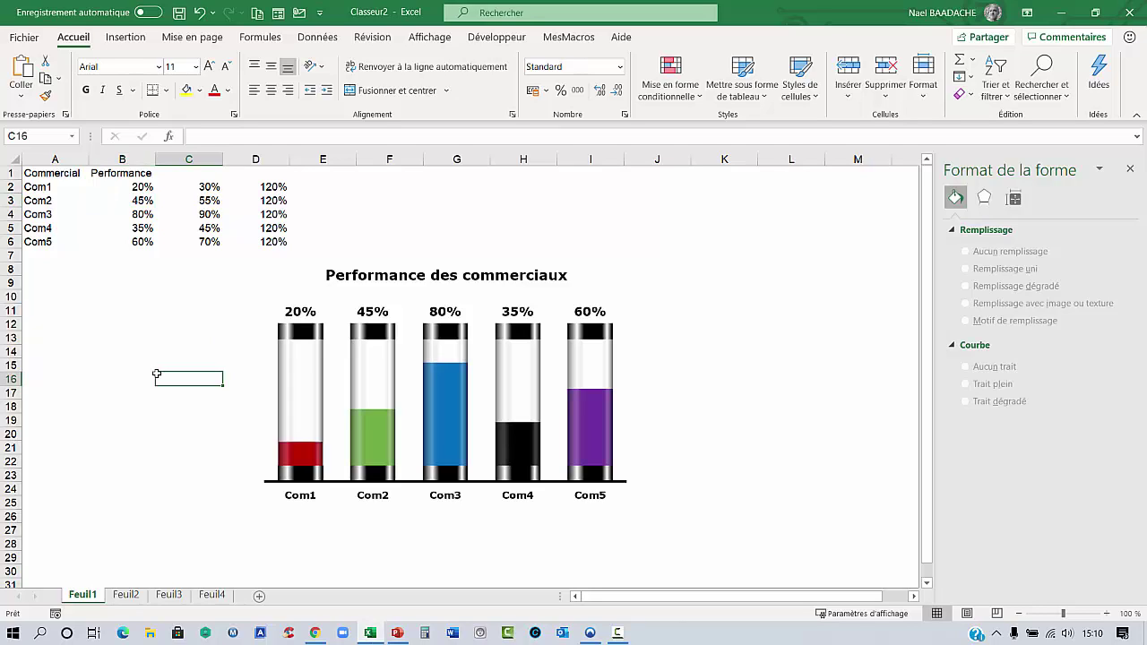
click(178, 294)
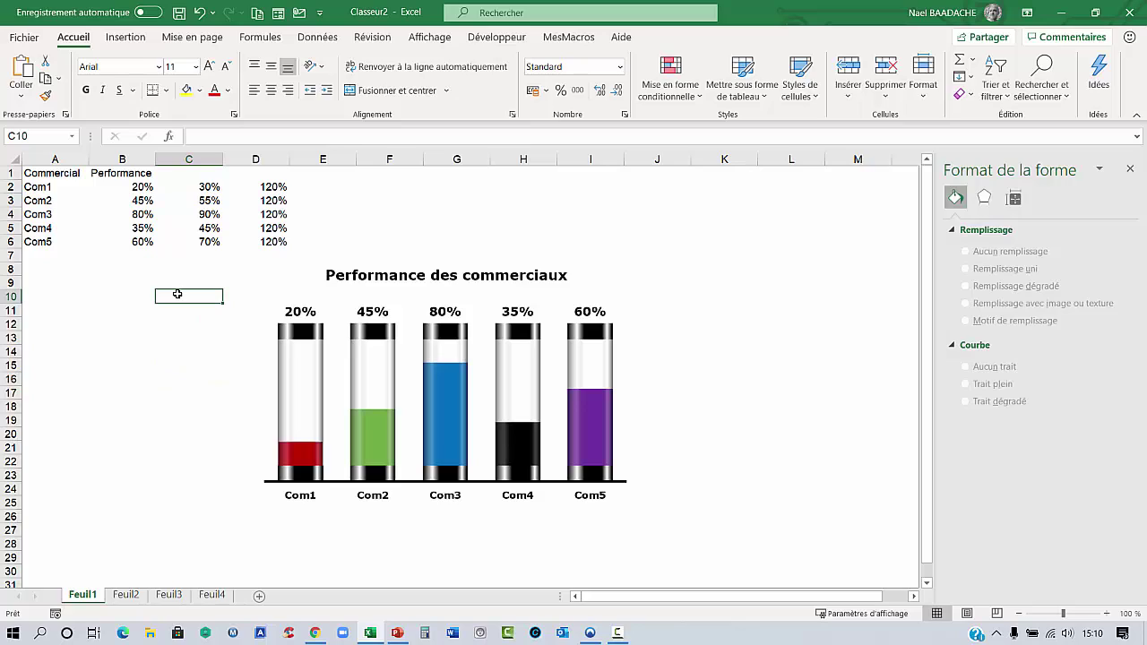